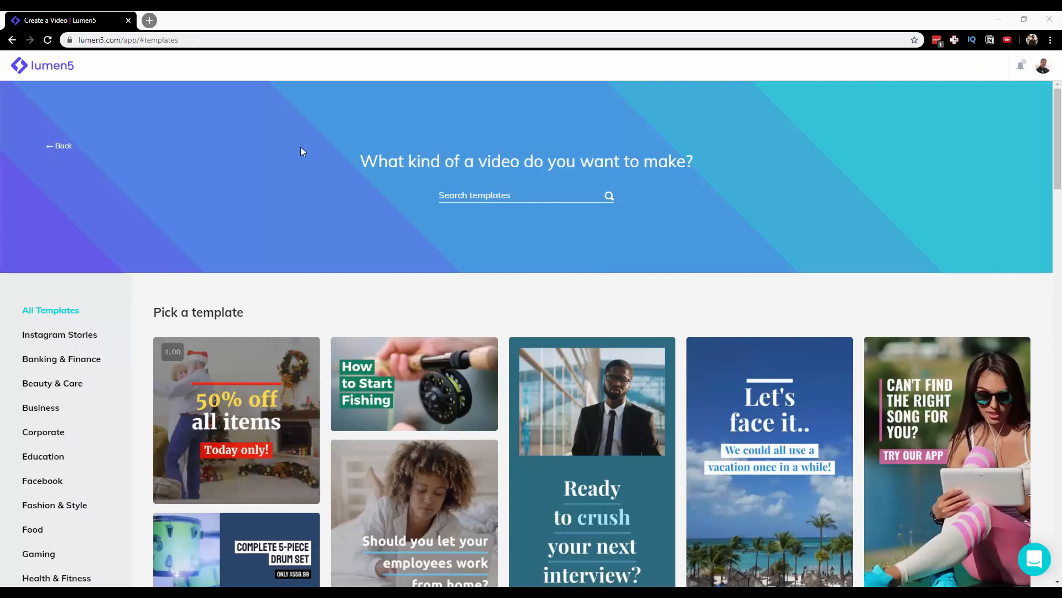
# Step: Look through the available video templates and the video formats offered for each social platform
pyautogui.scroll(-10, 289, 157)
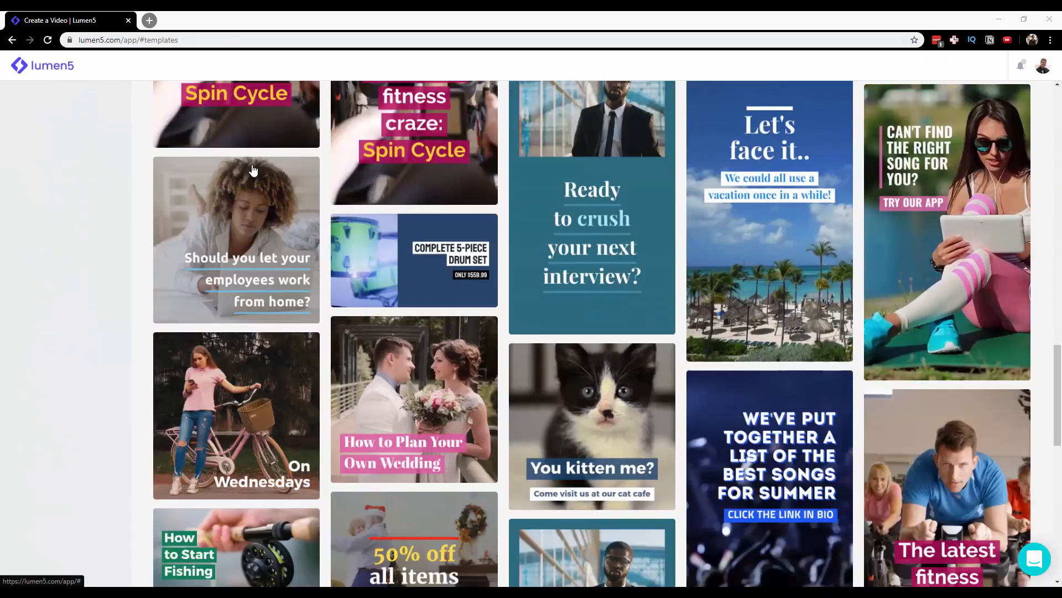
pyautogui.scroll(-4, 254, 170)
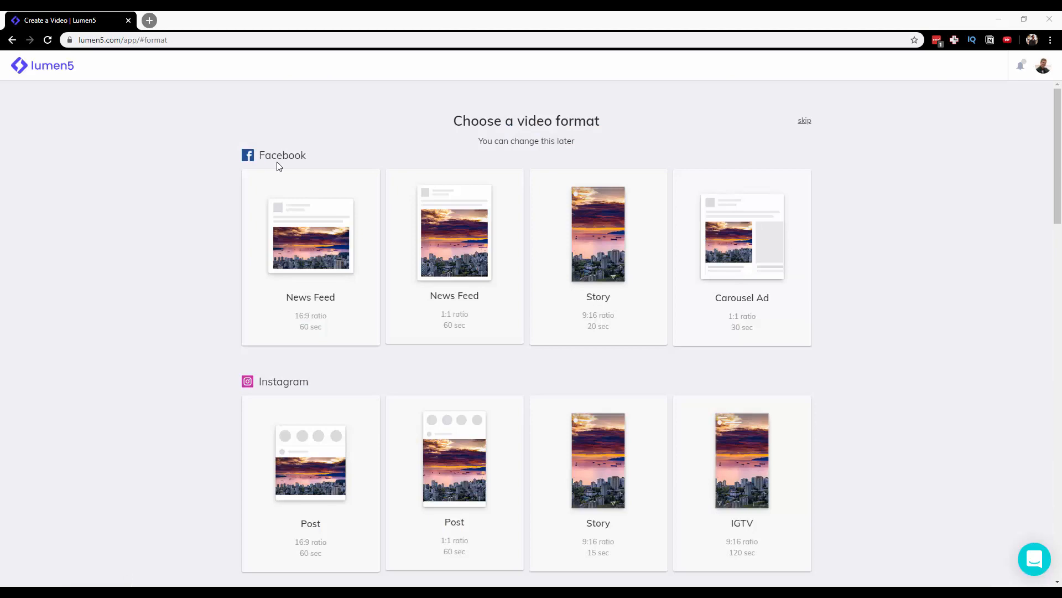
pyautogui.scroll(-3, 280, 165)
pyautogui.scroll(-15, 189, 144)
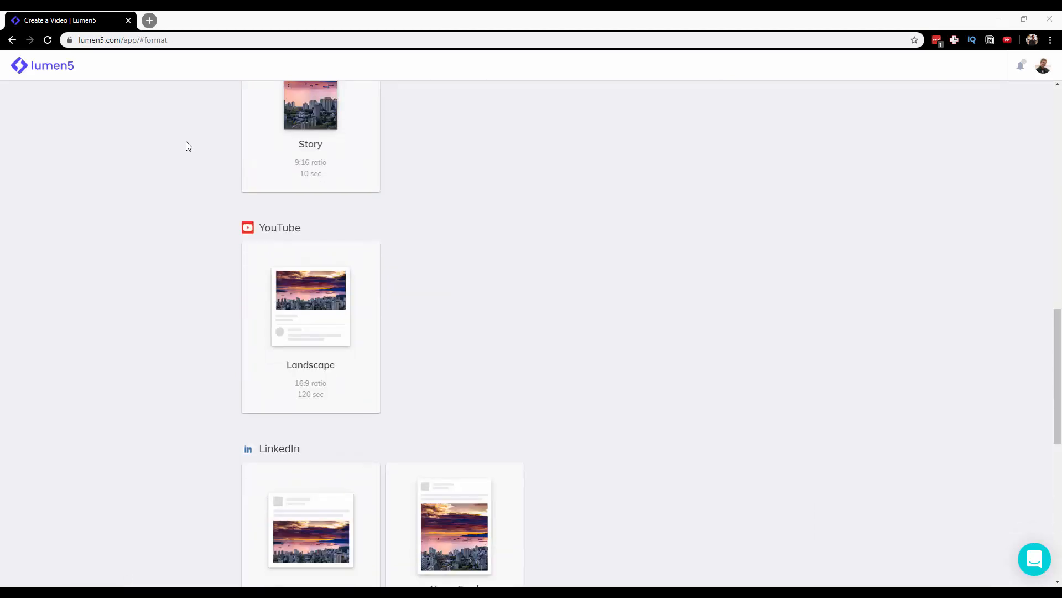
# Step: Look through the popular themes offered for the video
pyautogui.scroll(-5, 186, 147)
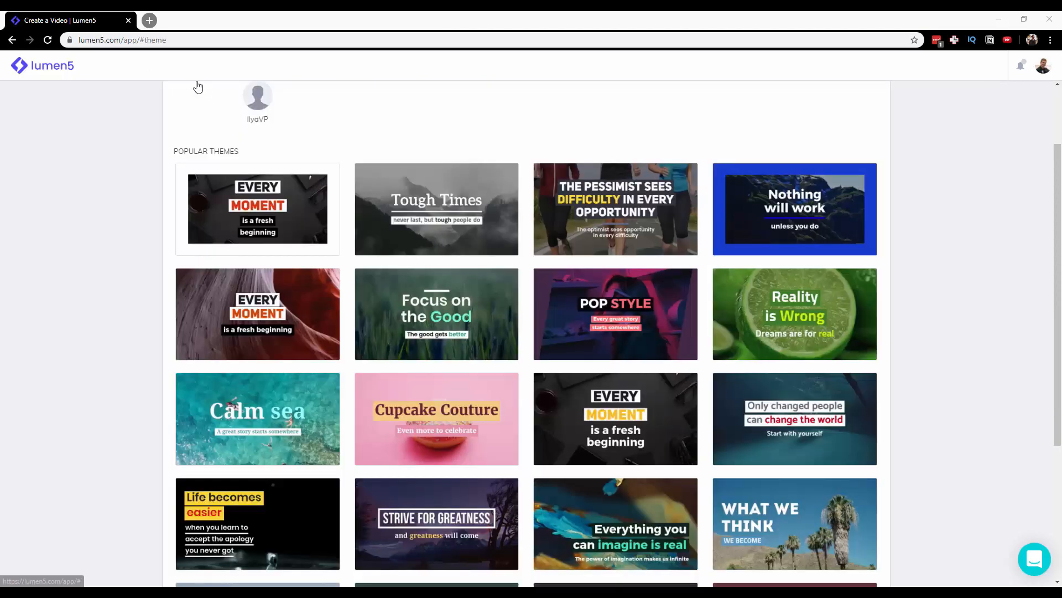
pyautogui.scroll(2, 113, 192)
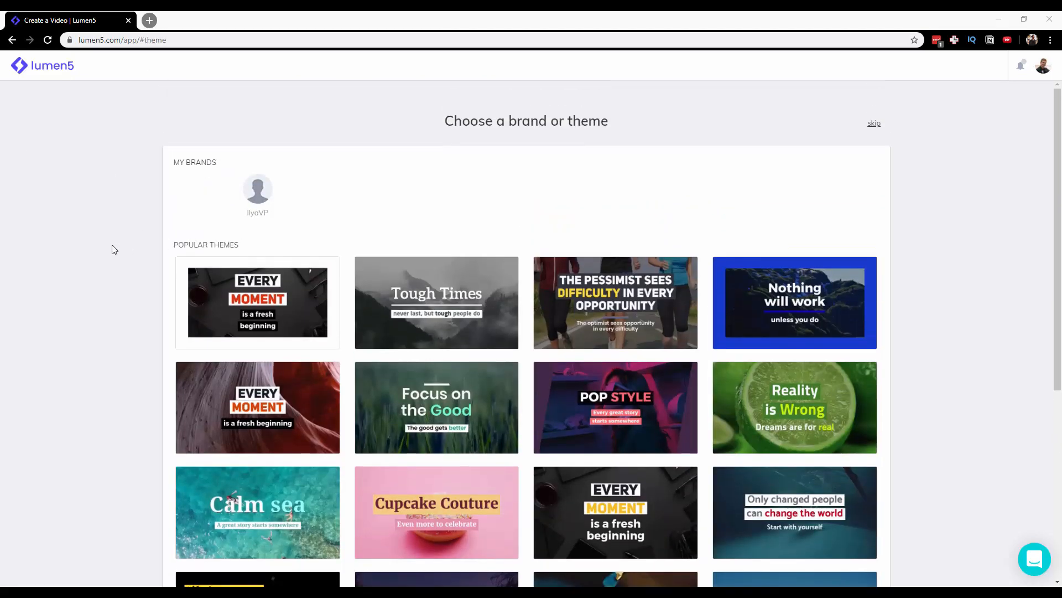
pyautogui.scroll(-3, 112, 245)
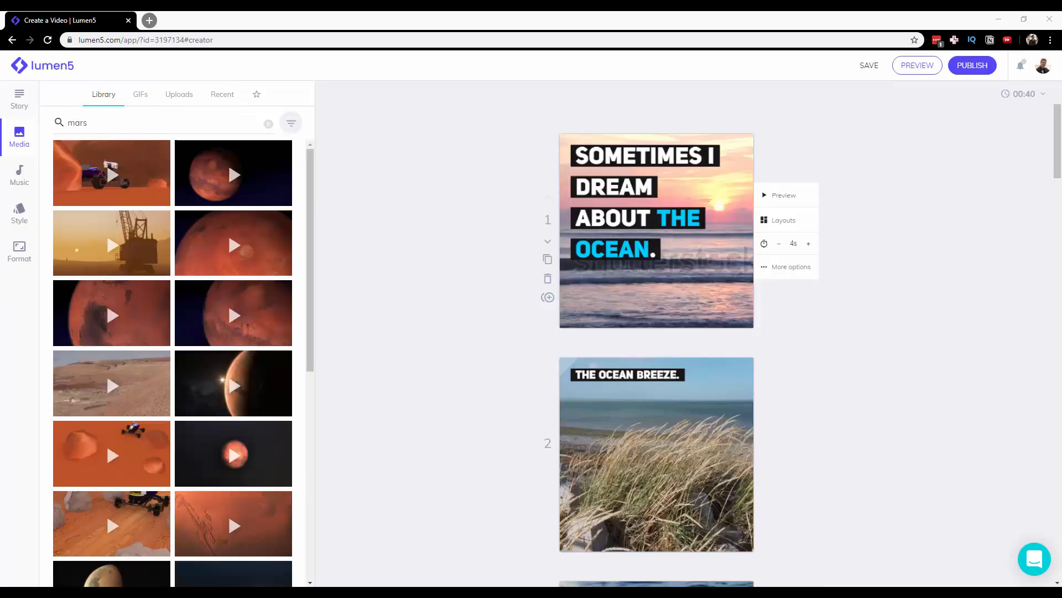
# Step: Browse the media library's clips for the searches "mars", "pole vault" and "cricket"
pyautogui.scroll(-10, 144, 166)
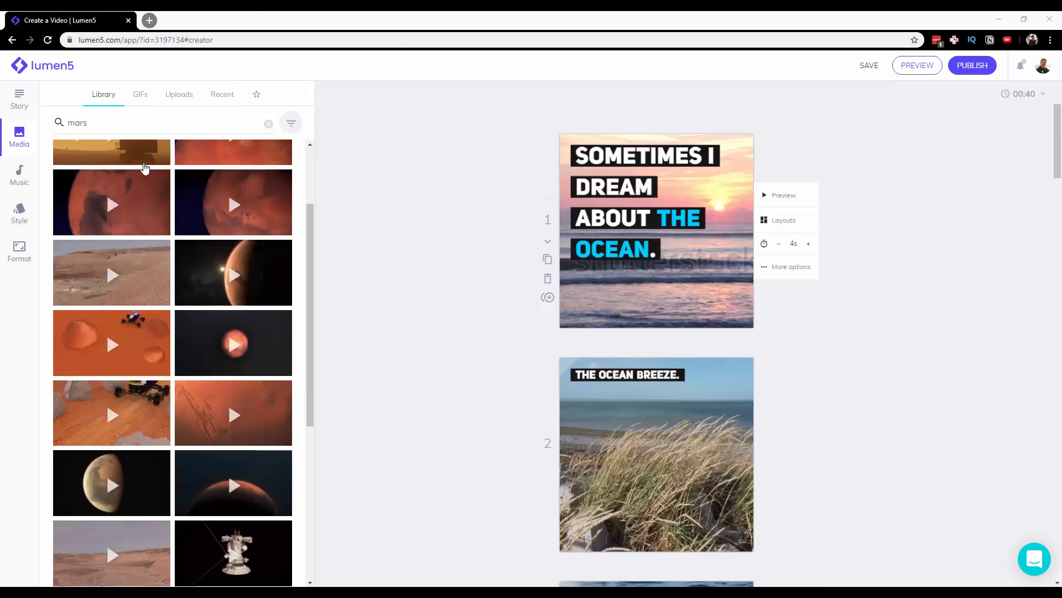
pyautogui.scroll(-5, 144, 317)
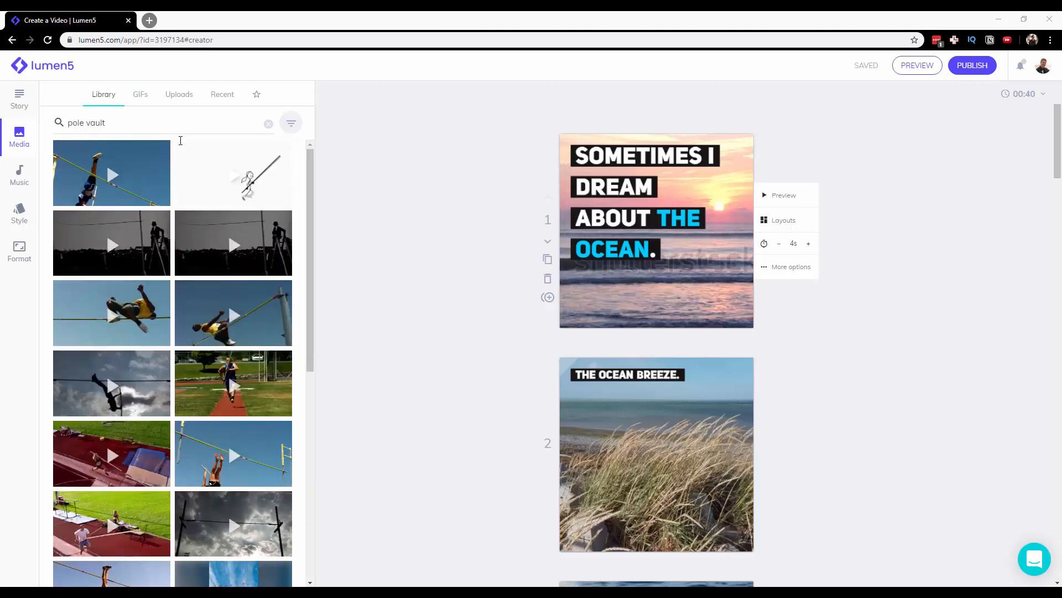
pyautogui.scroll(-7, 228, 300)
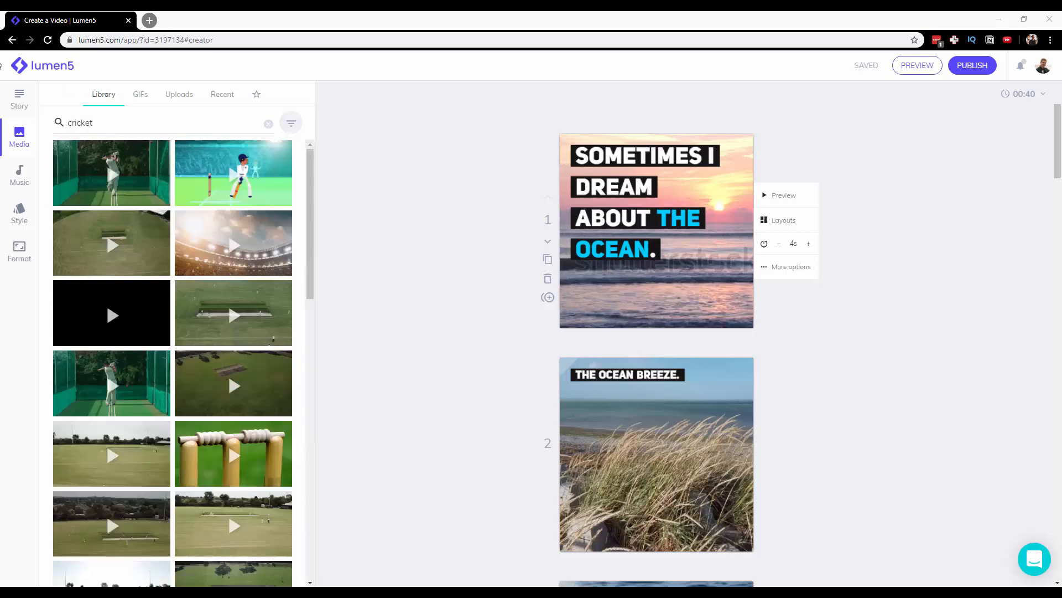
pyautogui.scroll(-6, 172, 360)
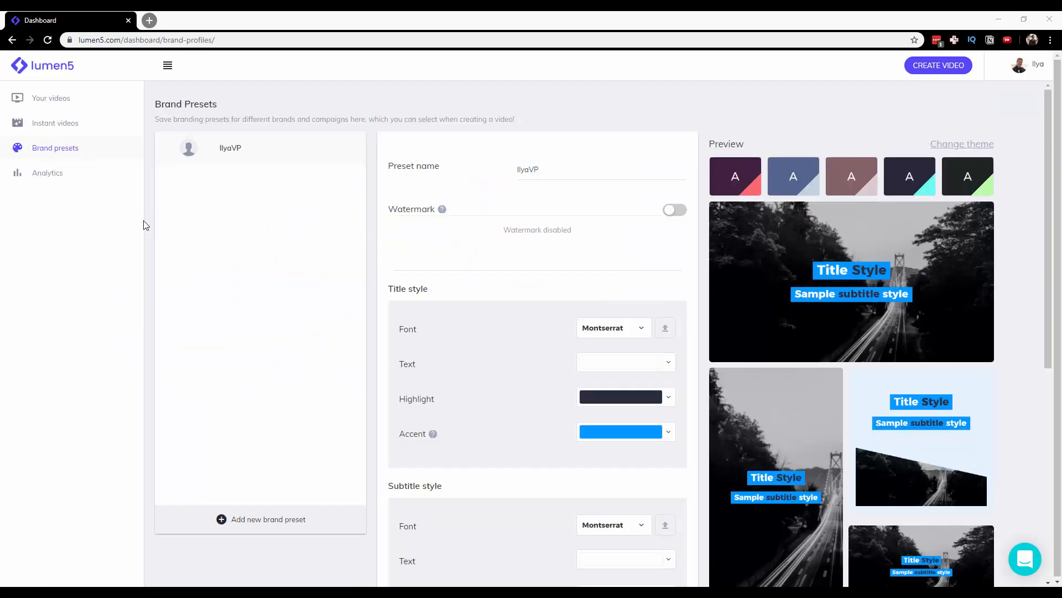
# Step: Examine the existing brand preset's title, subtitle and background style settings
pyautogui.scroll(-1, 451, 219)
pyautogui.scroll(-3, 452, 223)
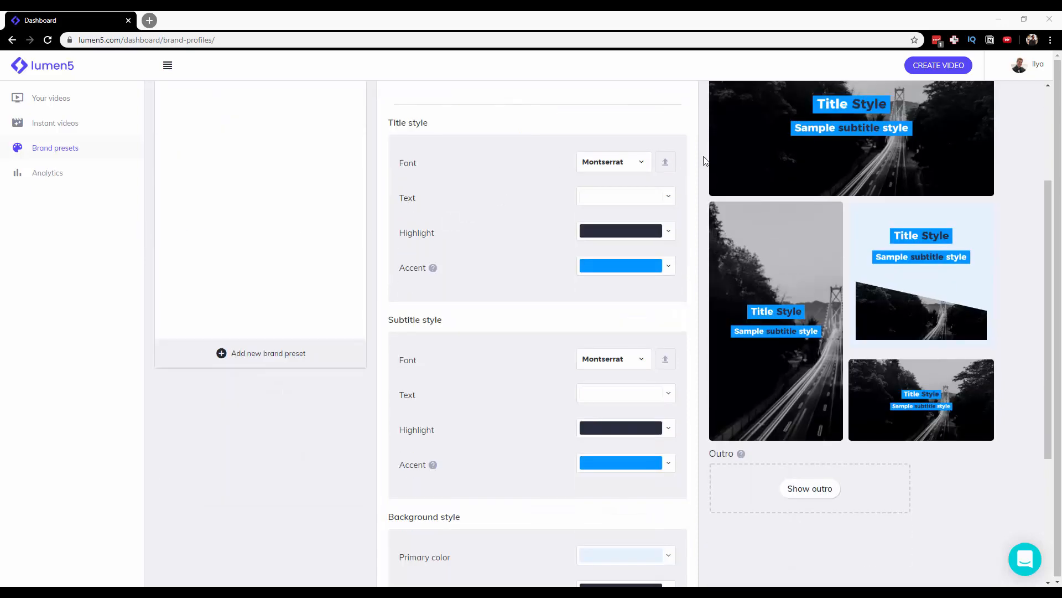
pyautogui.scroll(-4, 679, 354)
pyautogui.scroll(7, 680, 354)
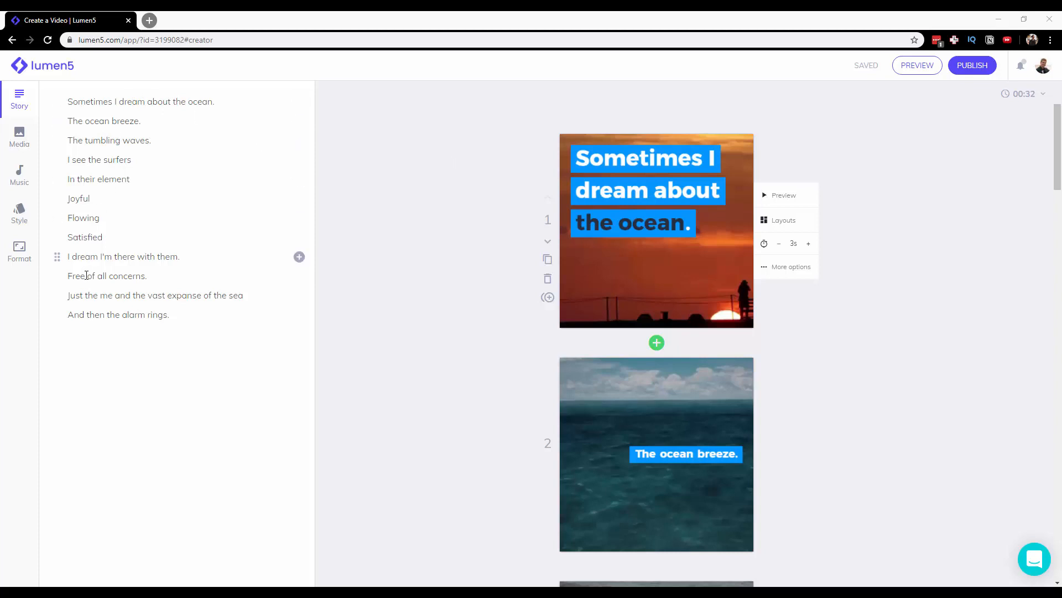
# Step: Add the story lines "Just the me and the vast expanse of the sea" and "And then the alarm rings." as new scenes
pyautogui.scroll(-7, 929, 204)
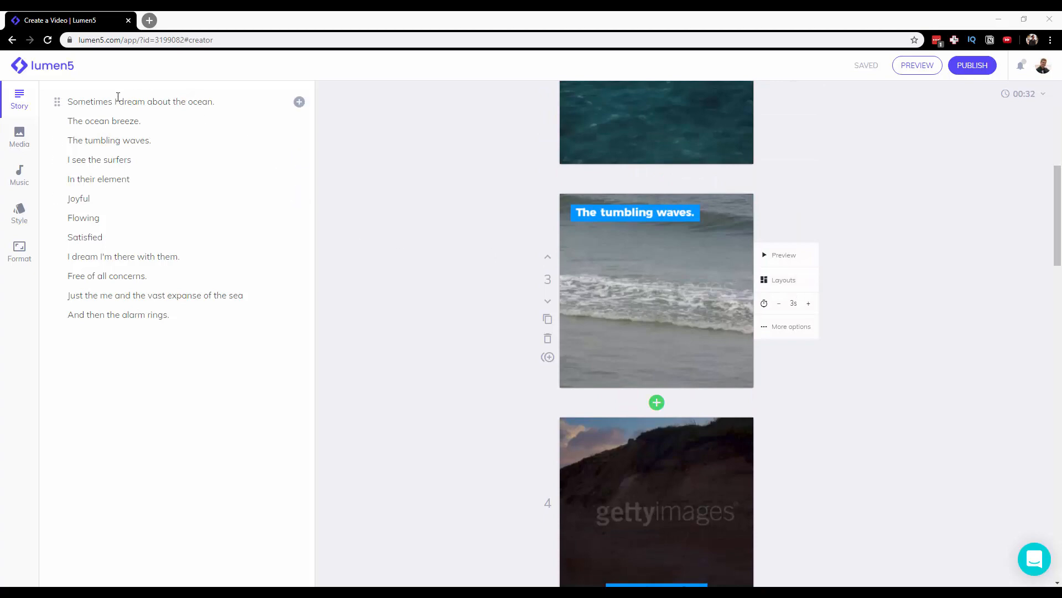
pyautogui.scroll(-15, 579, 264)
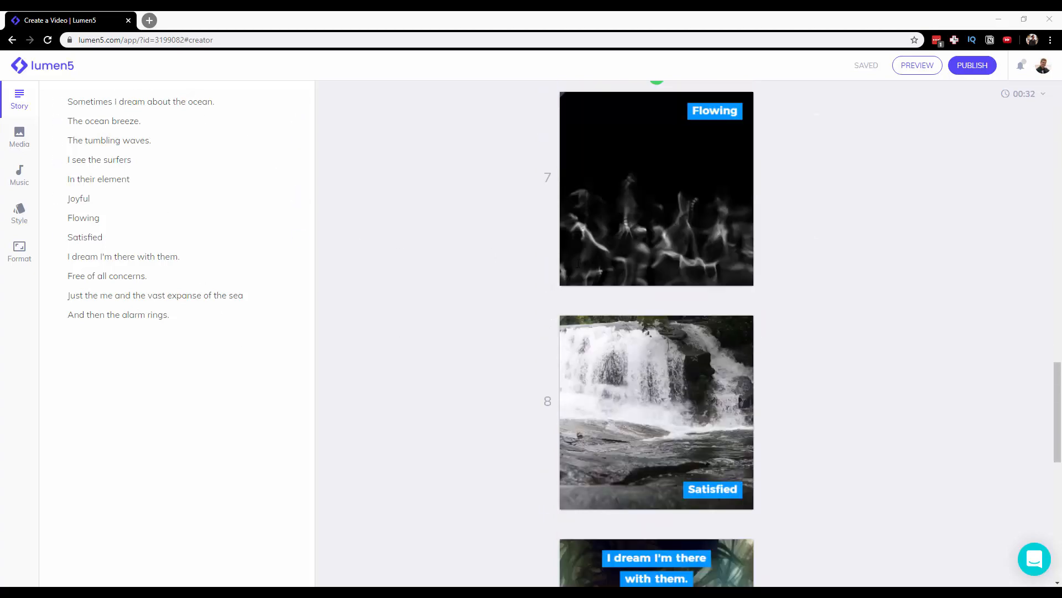
pyautogui.scroll(-10, 578, 263)
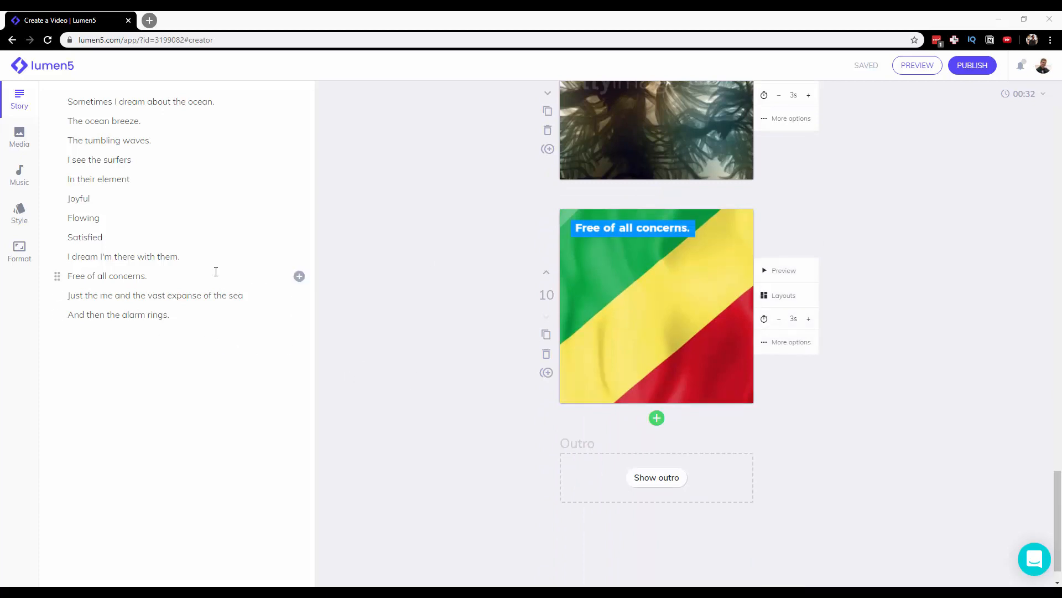
pyautogui.click(125, 295)
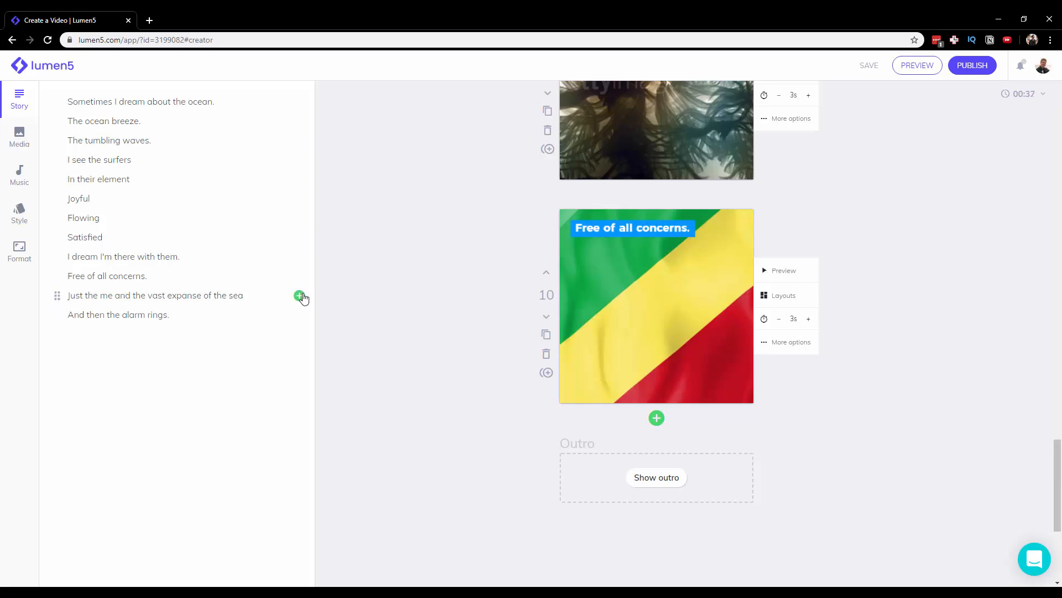
pyautogui.click(299, 296)
pyautogui.click(300, 315)
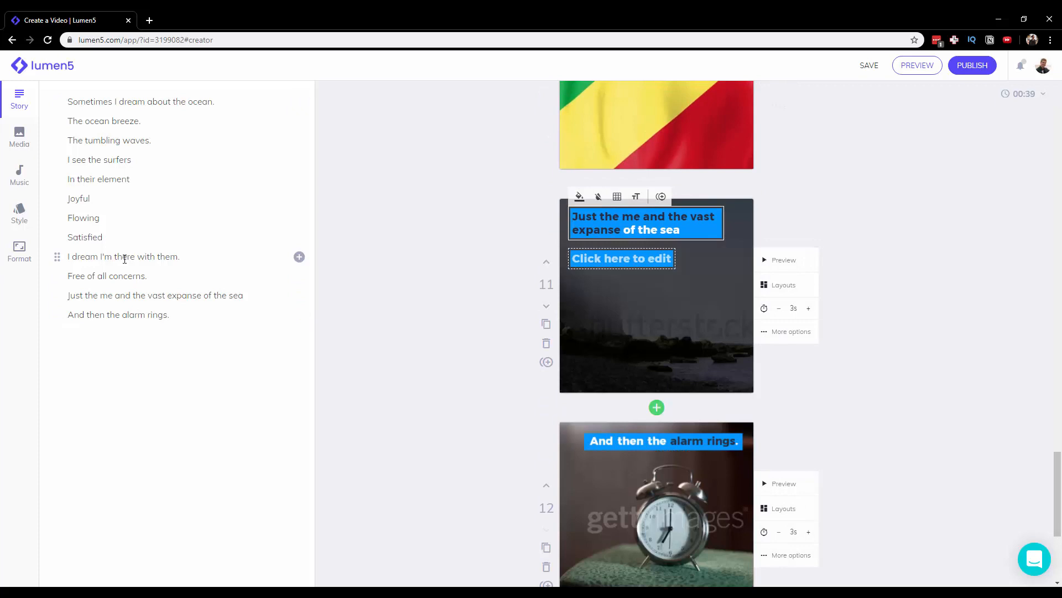
pyautogui.click(934, 365)
# Step: Review the scenes and preview the opening scene and the "I see the surfers" scene
pyautogui.scroll(-5, 932, 357)
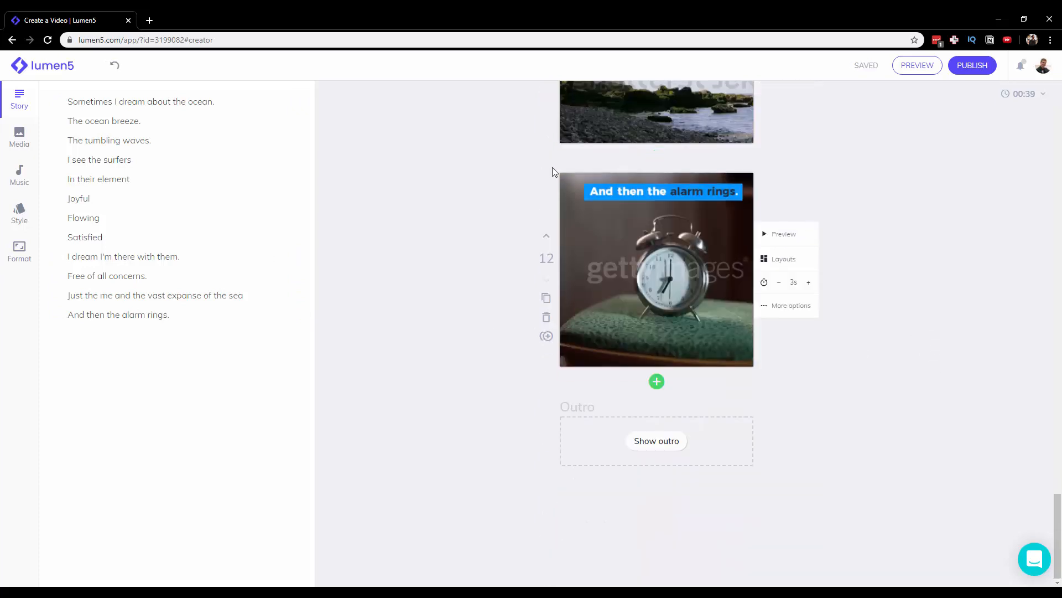
pyautogui.scroll(2, 548, 167)
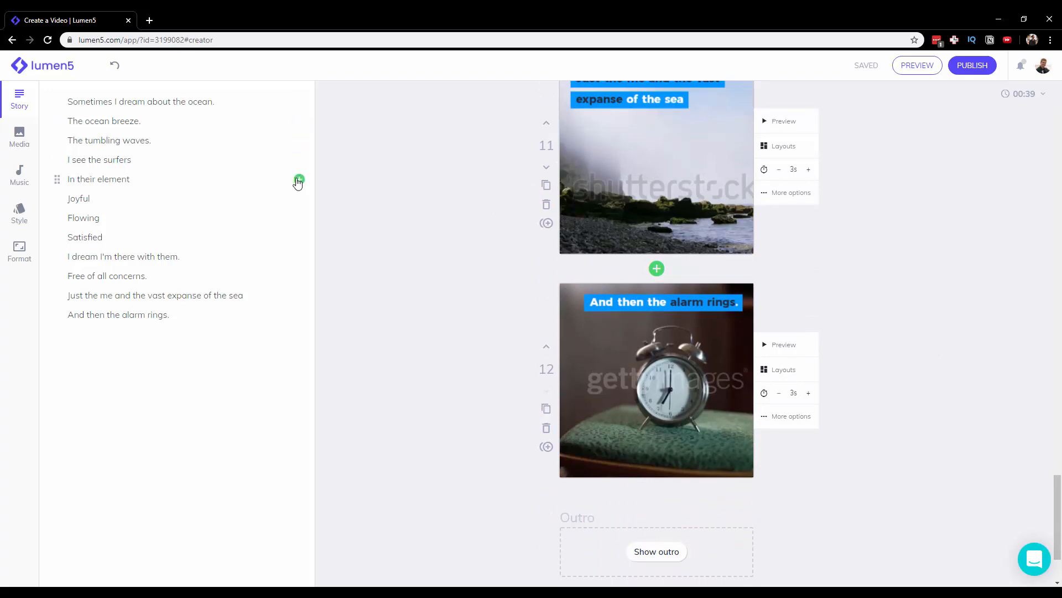
pyautogui.scroll(20, 484, 299)
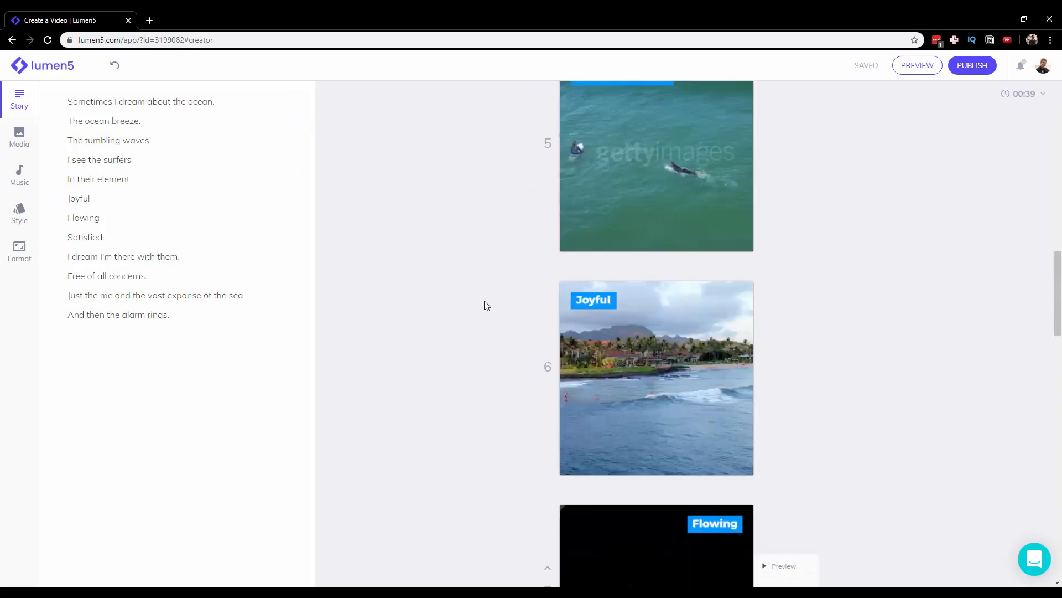
pyautogui.scroll(20, 485, 302)
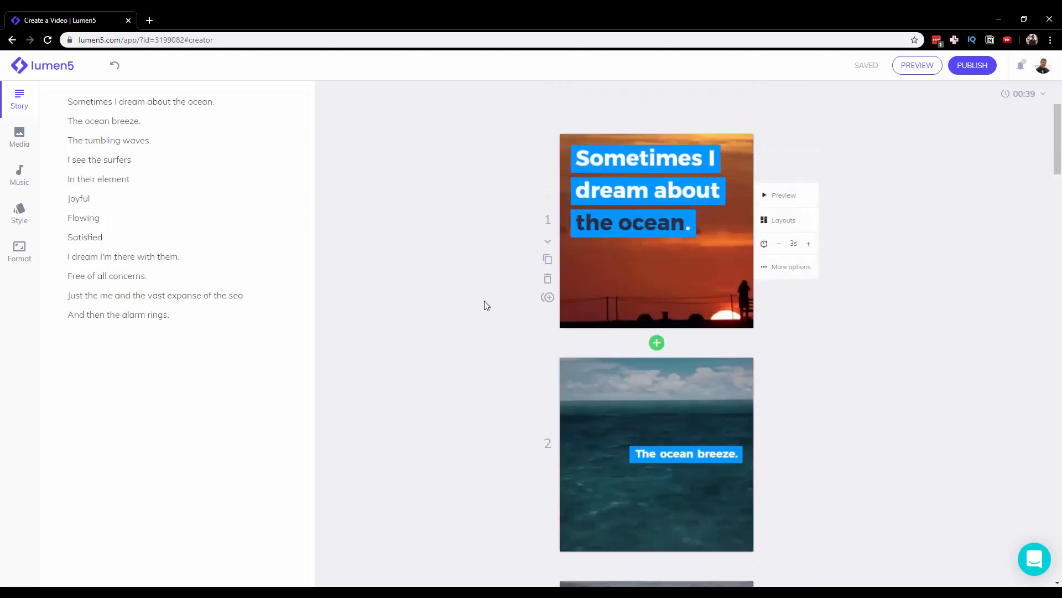
pyautogui.click(775, 197)
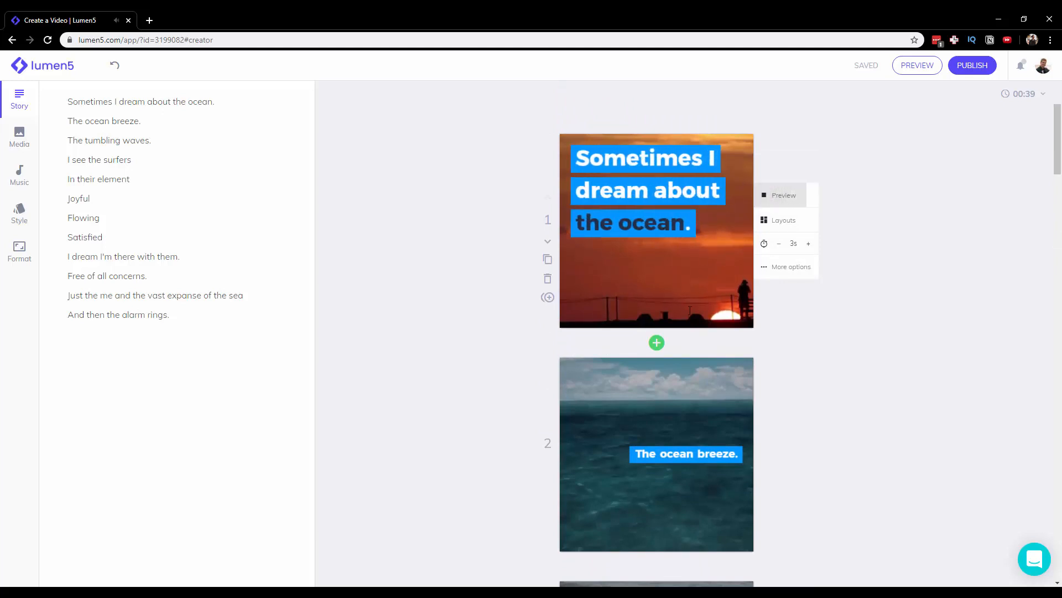
pyautogui.scroll(-4, 758, 227)
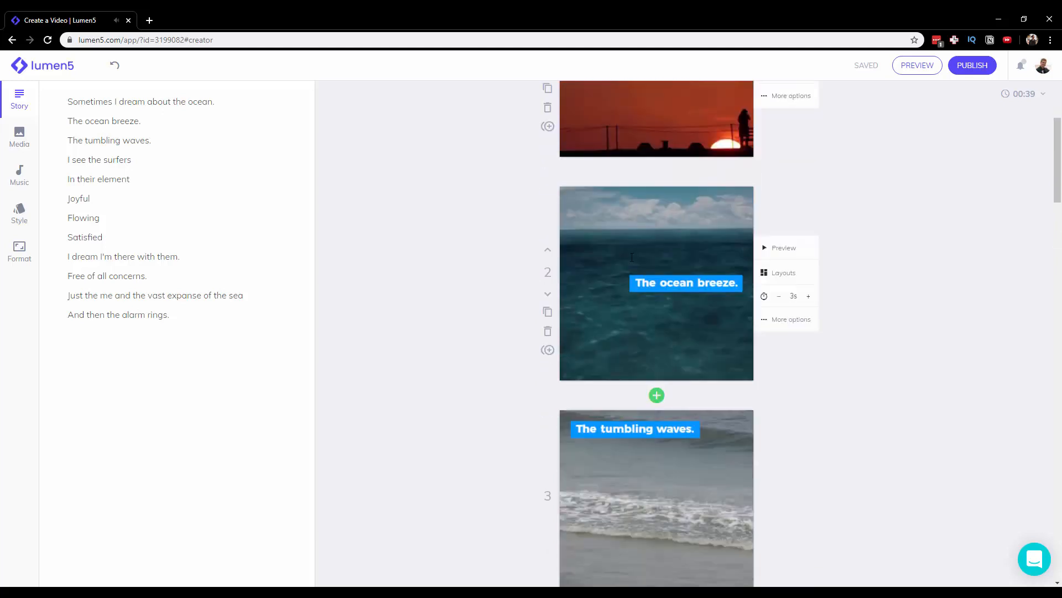
pyautogui.scroll(-6, 639, 247)
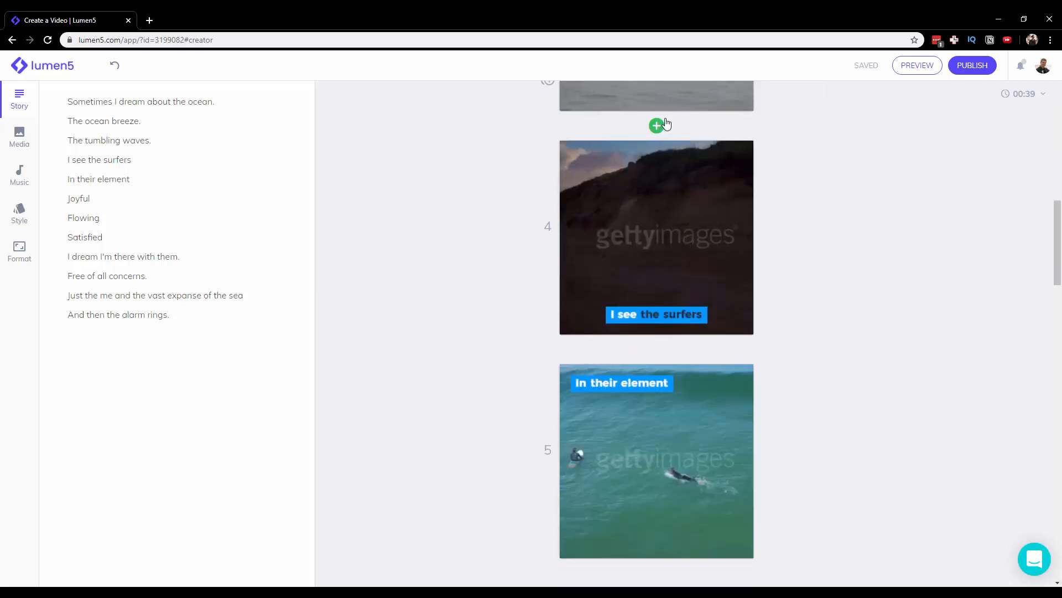
pyautogui.click(792, 201)
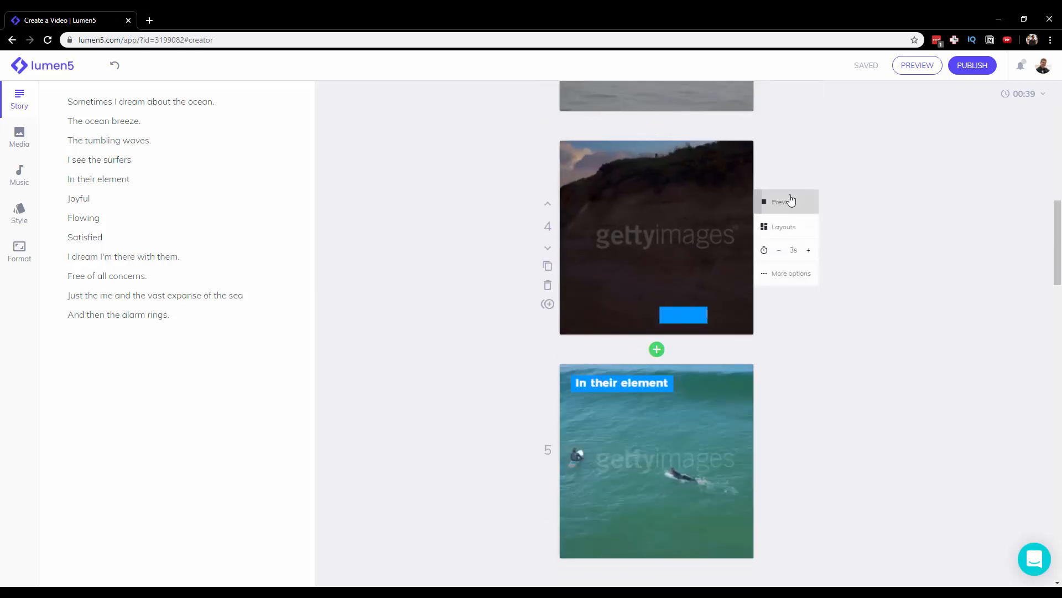
# Step: Shift the 3-second trim window of the "I see the surfers" scene to around the middle of its clip and apply it
pyautogui.click(797, 274)
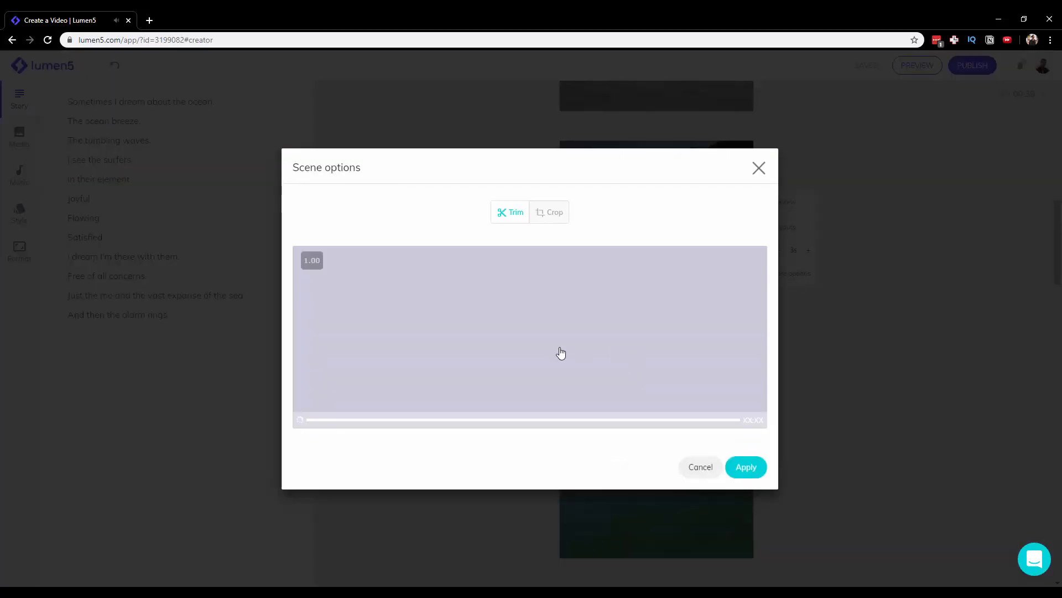
pyautogui.moveTo(376, 425); pyautogui.dragTo(580, 437)
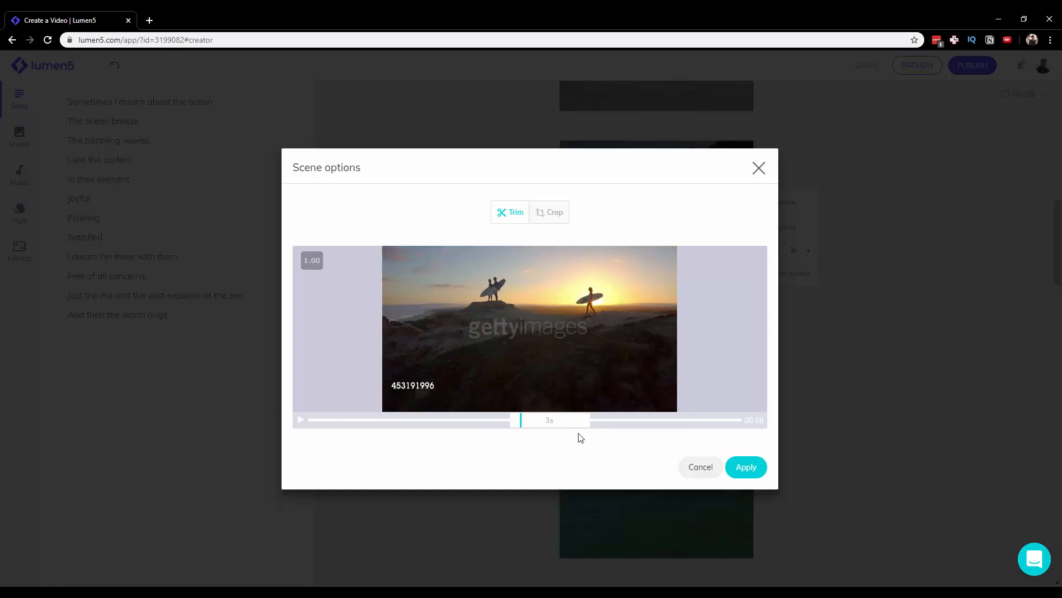
pyautogui.click(746, 467)
# Step: Try a later 3-second portion of the "Flowing" scene's clip in the trim options and discard the change
pyautogui.scroll(-7, 649, 194)
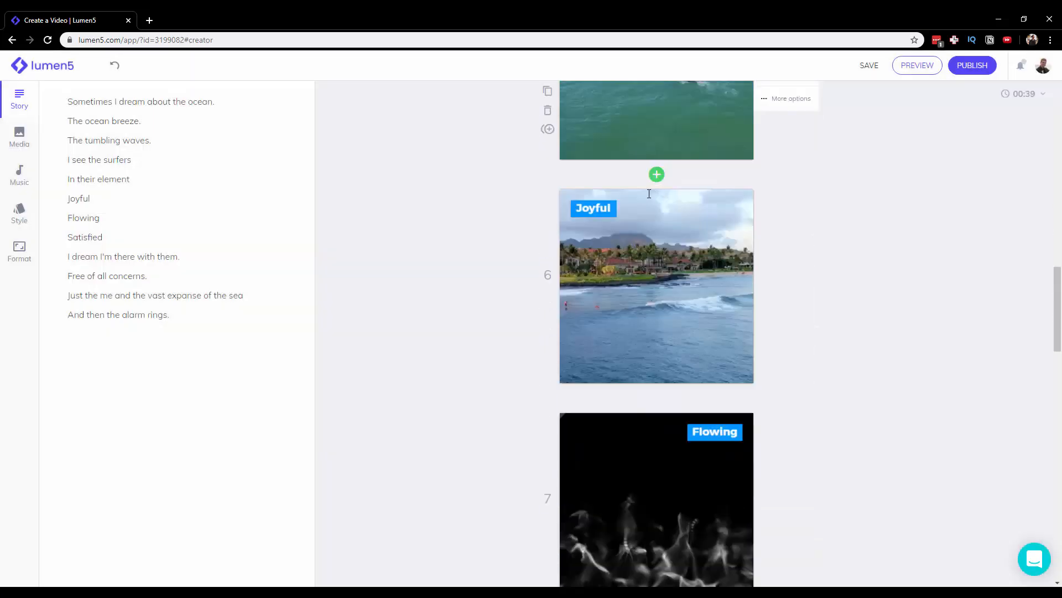
pyautogui.scroll(-3, 649, 193)
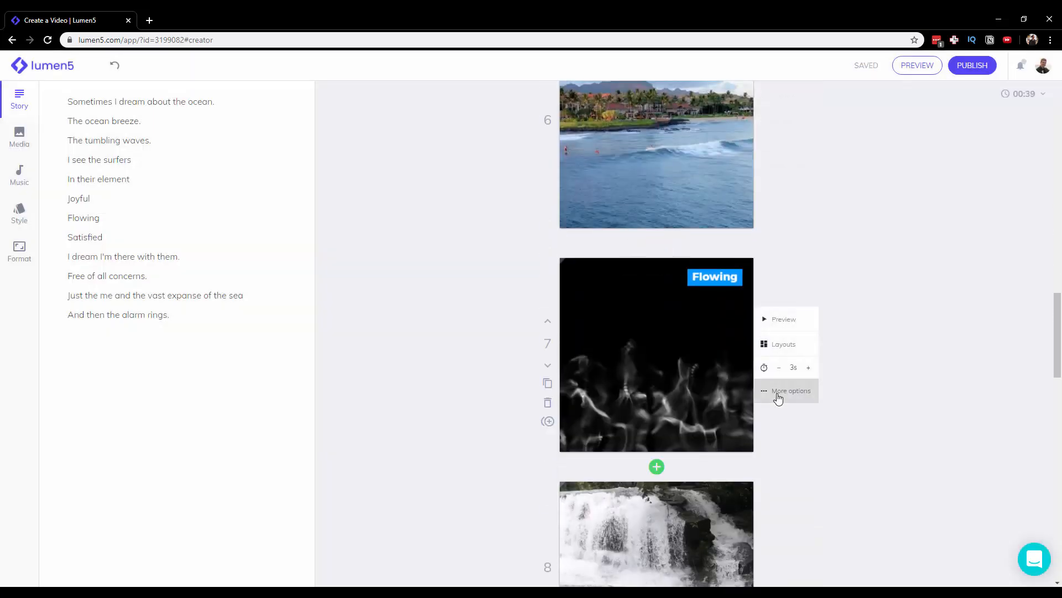
pyautogui.click(779, 398)
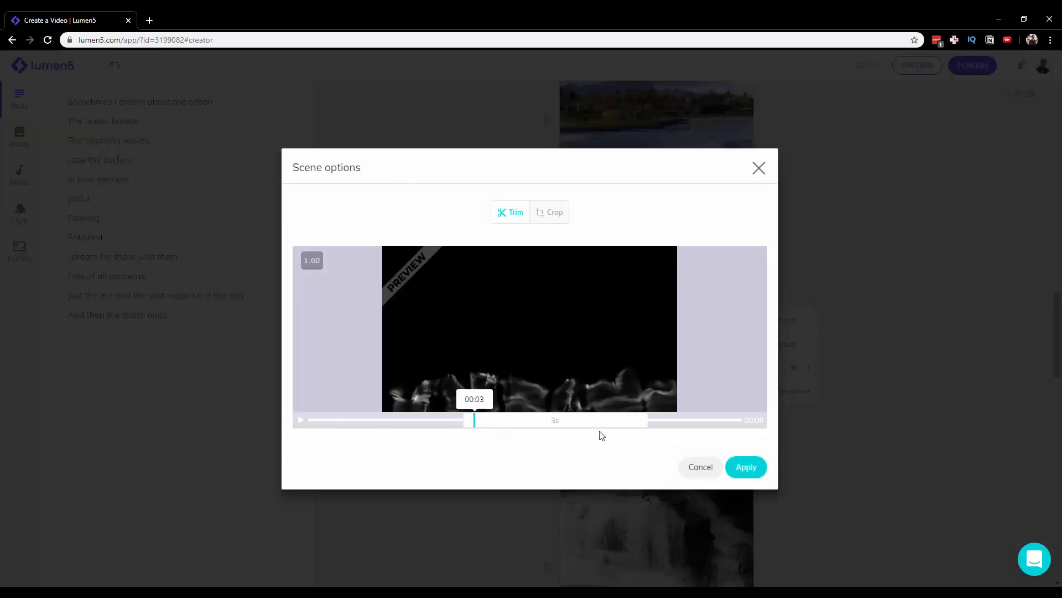
pyautogui.click(759, 168)
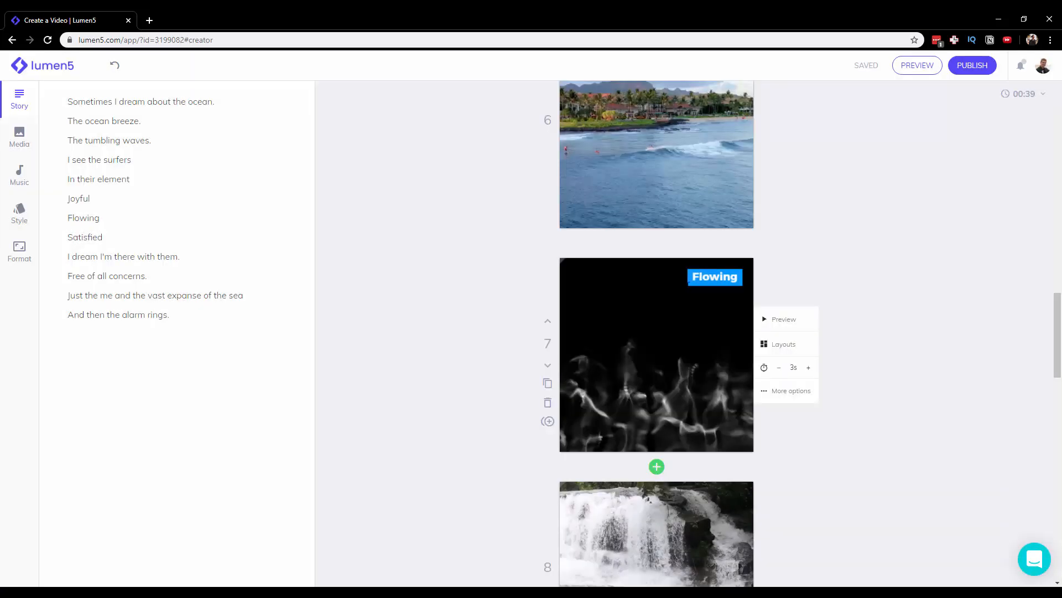
# Step: Try moving the "Satisfied" scene's 3-second trim window to the end of its clip and discard the change
pyautogui.scroll(-5, 688, 282)
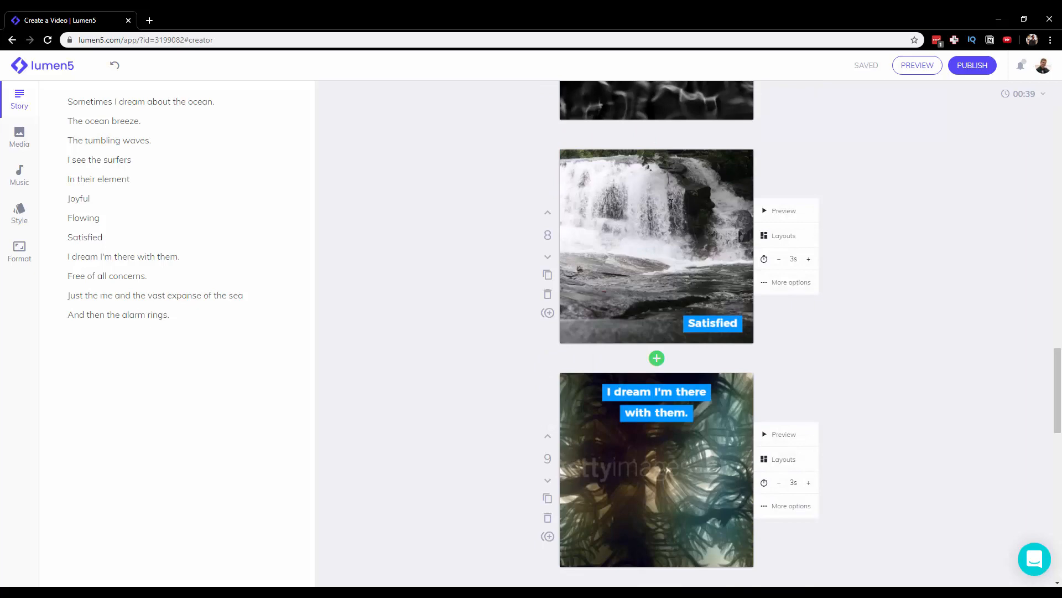
pyautogui.click(805, 288)
pyautogui.moveTo(372, 418); pyautogui.dragTo(696, 420)
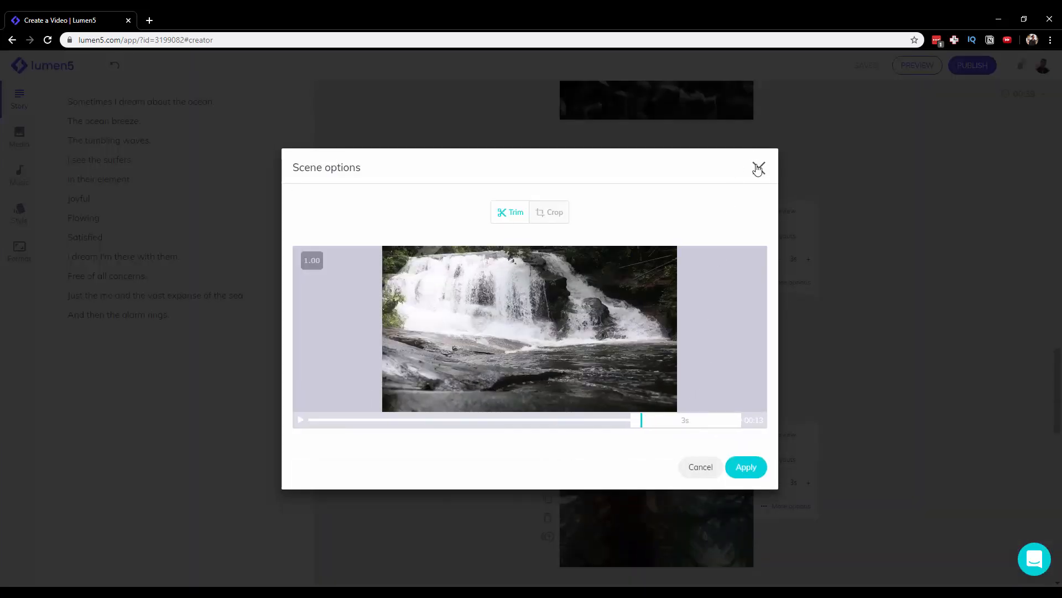
pyautogui.click(759, 167)
# Step: Try moving the 3-second trim window of the "I dream I'm there with them" scene to the end of its clip and discard the change
pyautogui.scroll(-4, 686, 113)
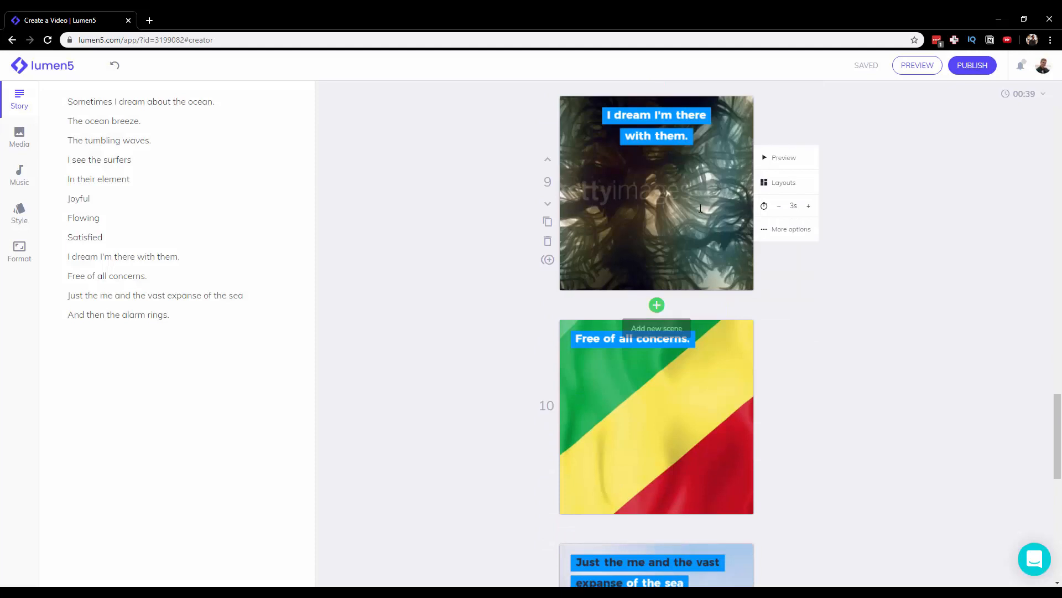
pyautogui.click(795, 228)
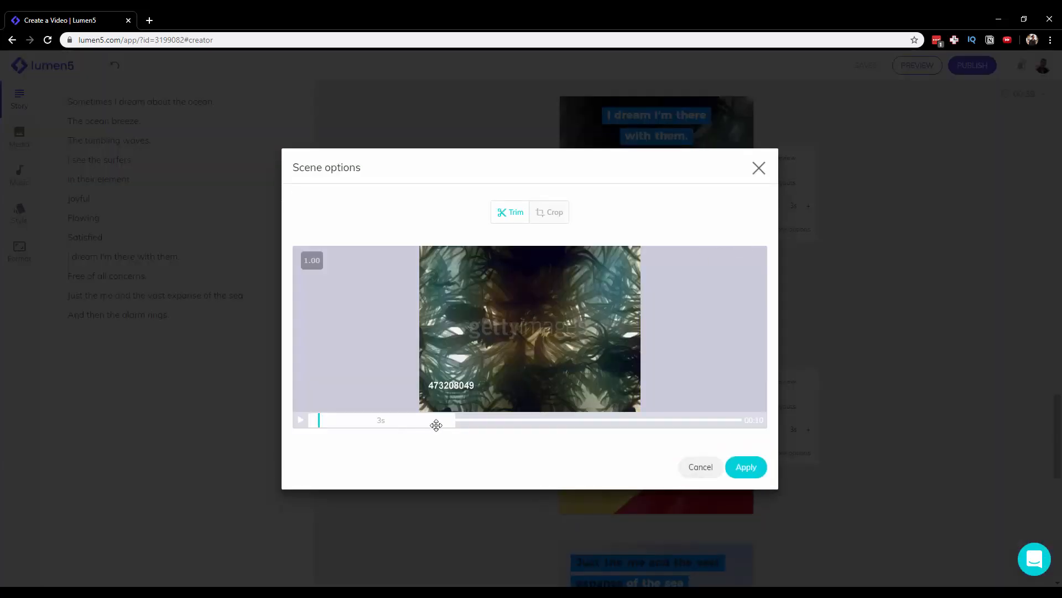
pyautogui.moveTo(434, 425); pyautogui.dragTo(714, 422)
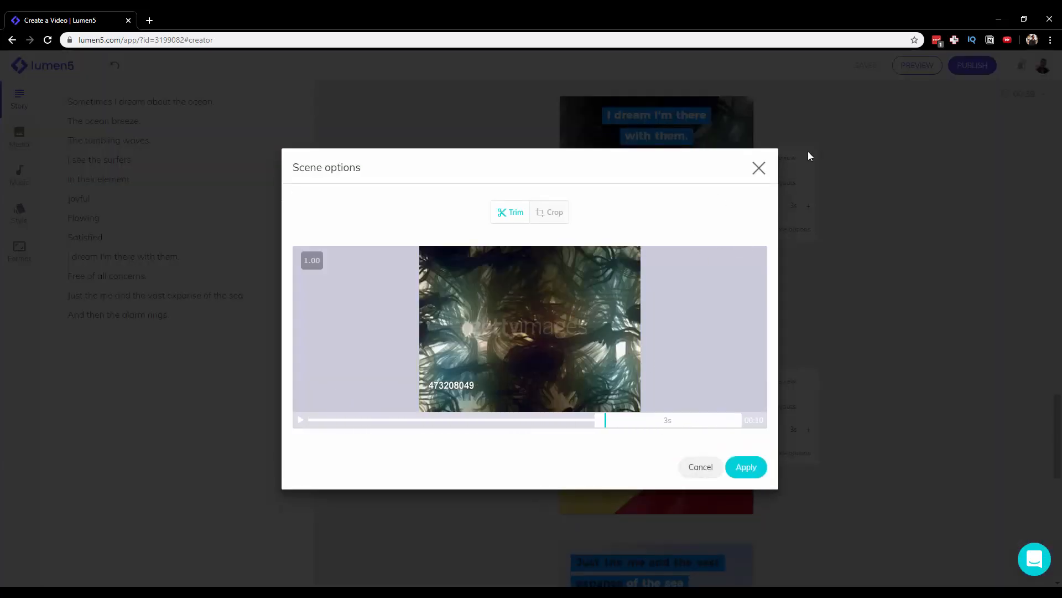
pyautogui.click(758, 168)
# Step: Try a later 3-second portion of the "Free of all concerns" scene's clip in the trim options and discard the change
pyautogui.scroll(-2, 671, 158)
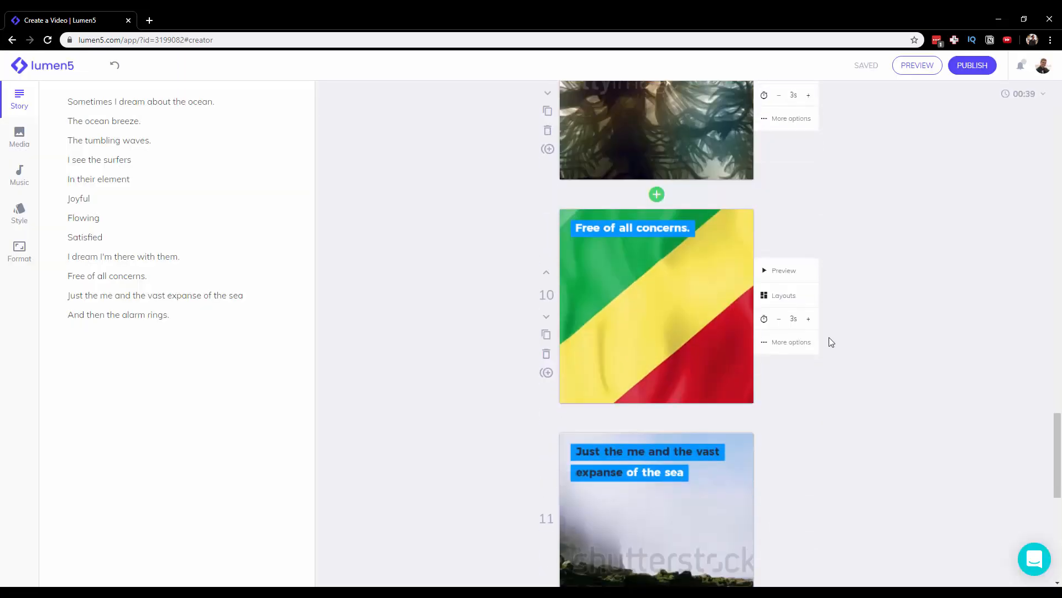
pyautogui.click(807, 340)
pyautogui.moveTo(349, 420); pyautogui.dragTo(691, 423)
pyautogui.click(760, 169)
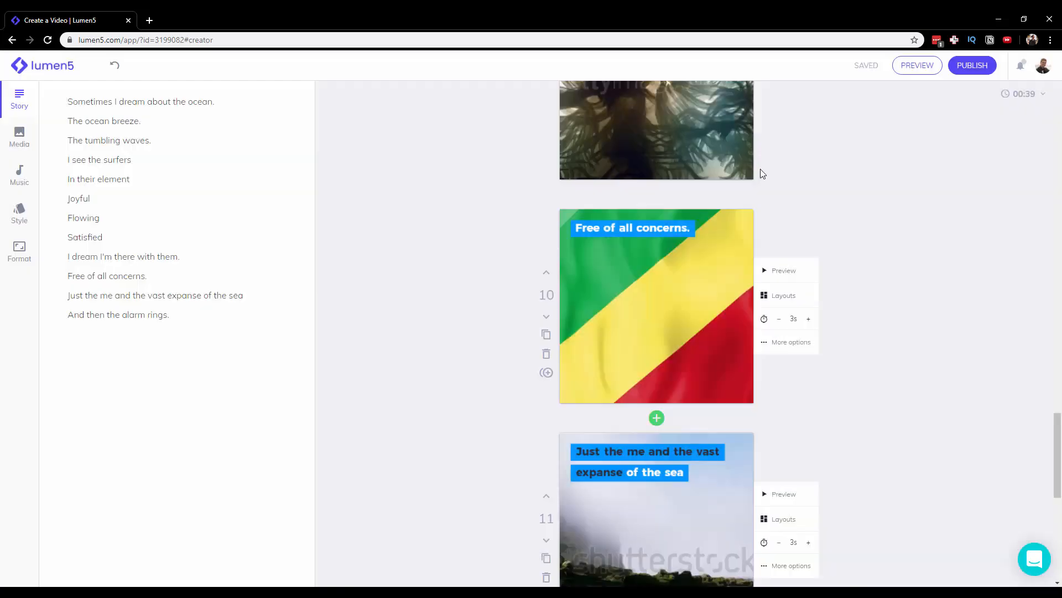
# Step: Review the remaining scenes through "And then the alarm rings" and look over the surfing clips in the media library
pyautogui.scroll(-6, 785, 249)
pyautogui.scroll(1, 810, 357)
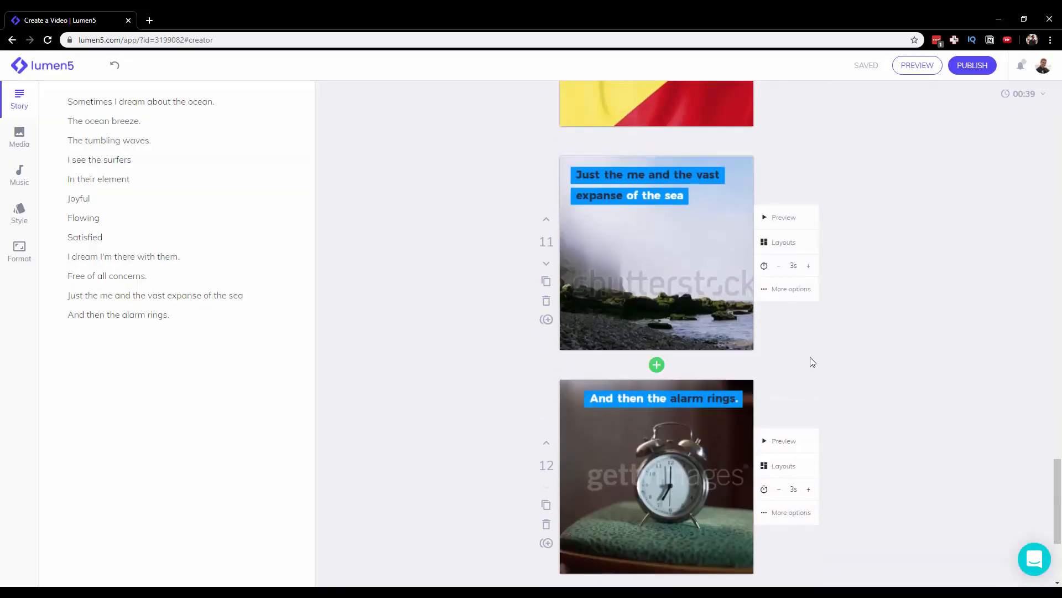
pyautogui.scroll(15, 810, 362)
pyautogui.scroll(8, 836, 386)
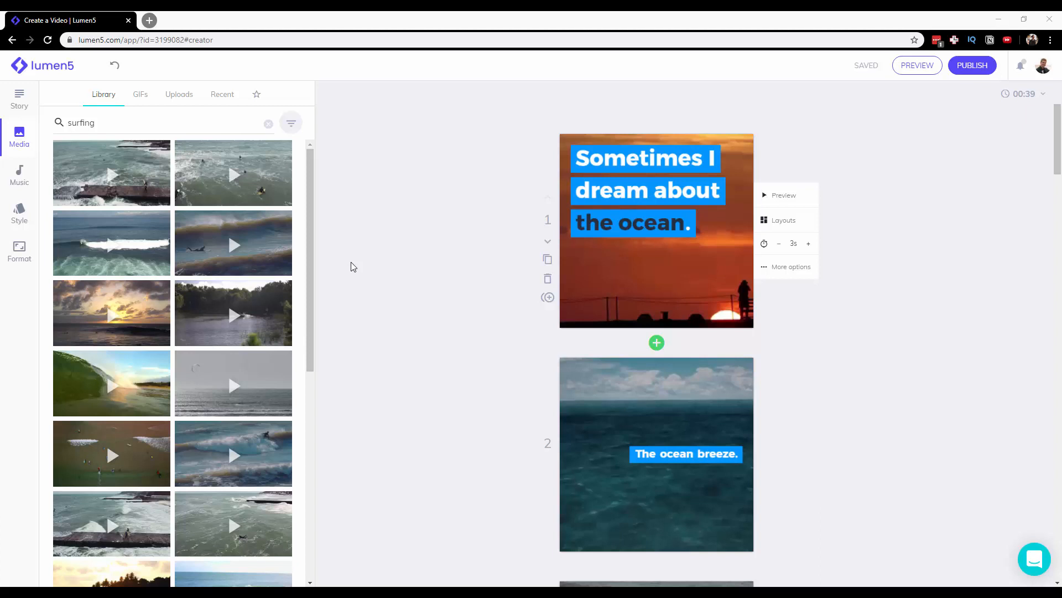
pyautogui.moveTo(109, 175)
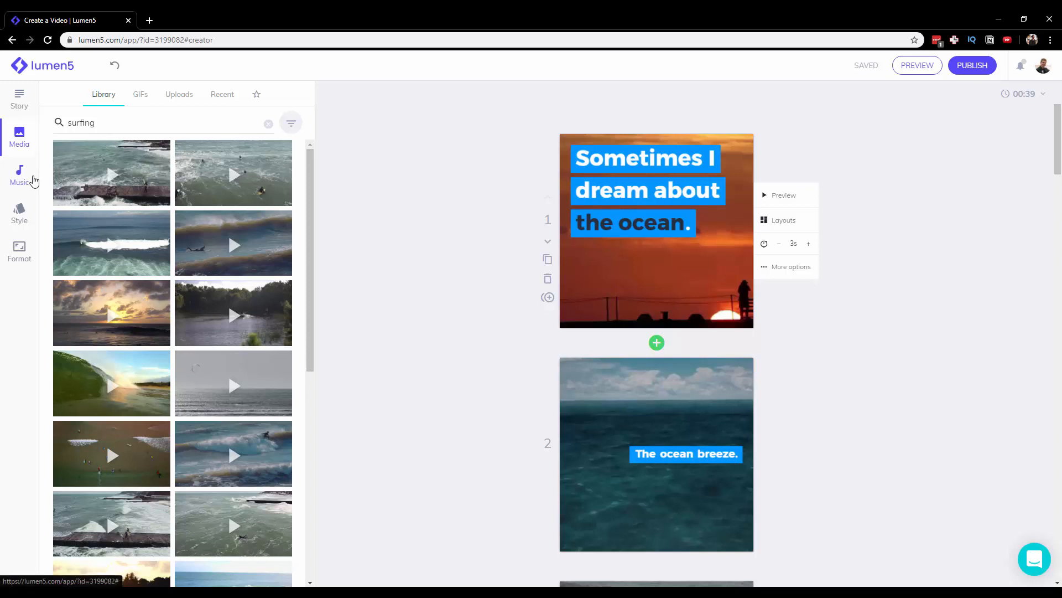
# Step: Examine the mood filter choices and browse the list of free music tracks
pyautogui.click(21, 176)
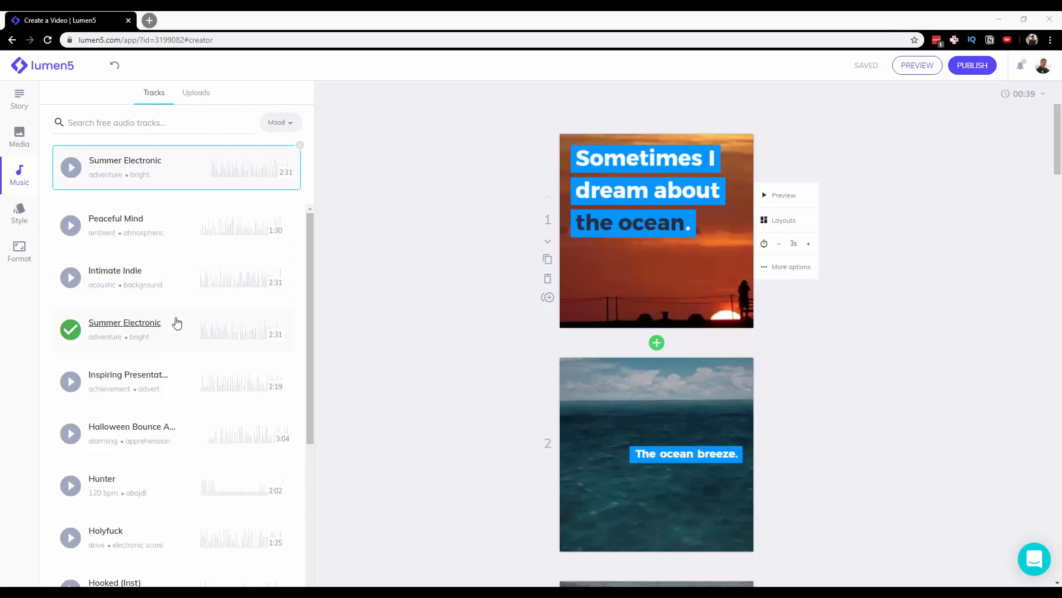
pyautogui.click(277, 123)
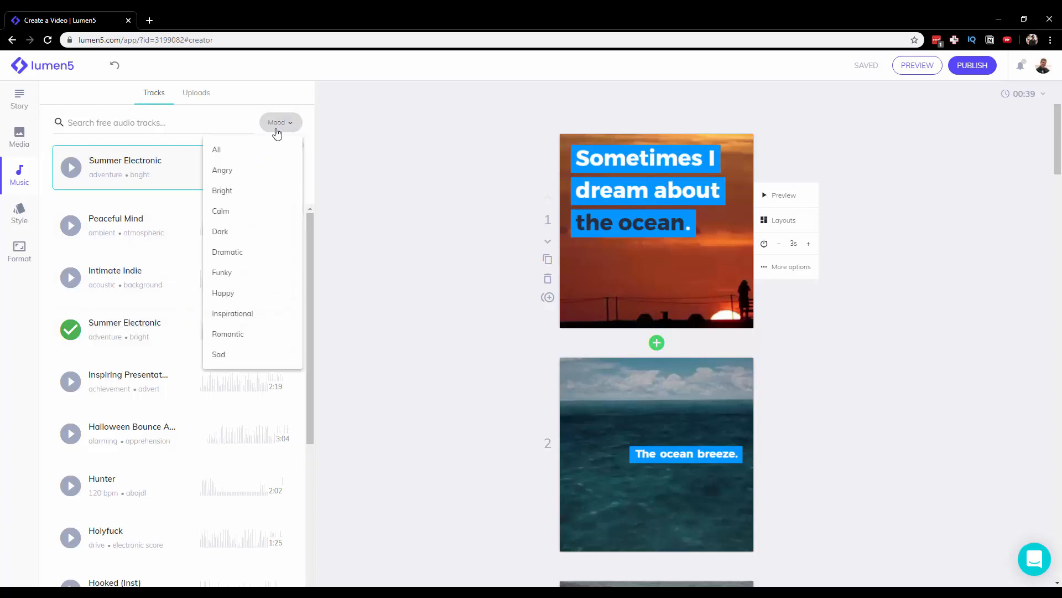
pyautogui.click(268, 373)
pyautogui.scroll(-5, 196, 272)
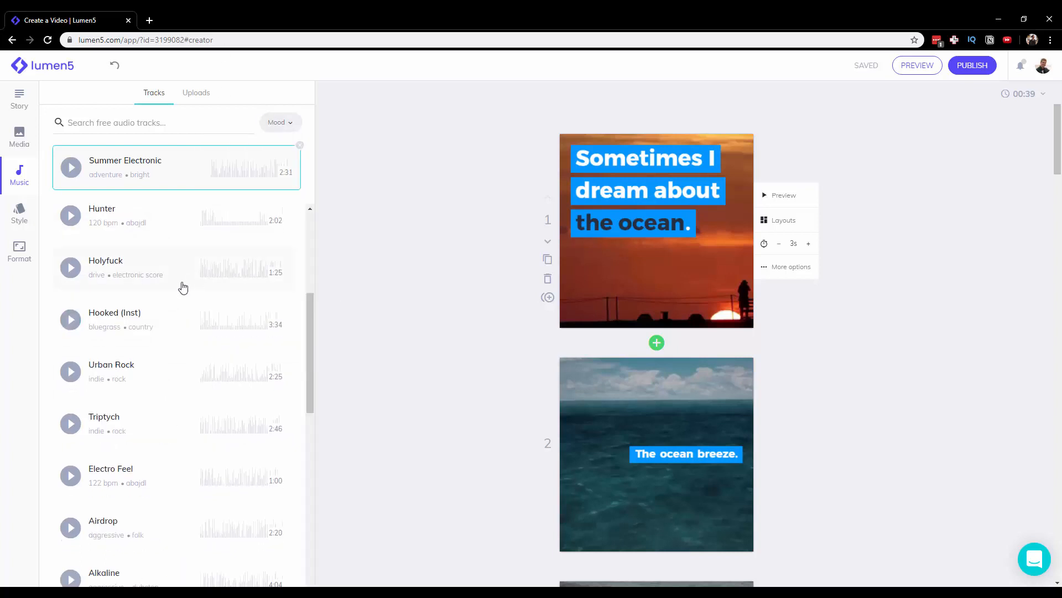
pyautogui.scroll(-10, 191, 279)
pyautogui.scroll(-15, 191, 283)
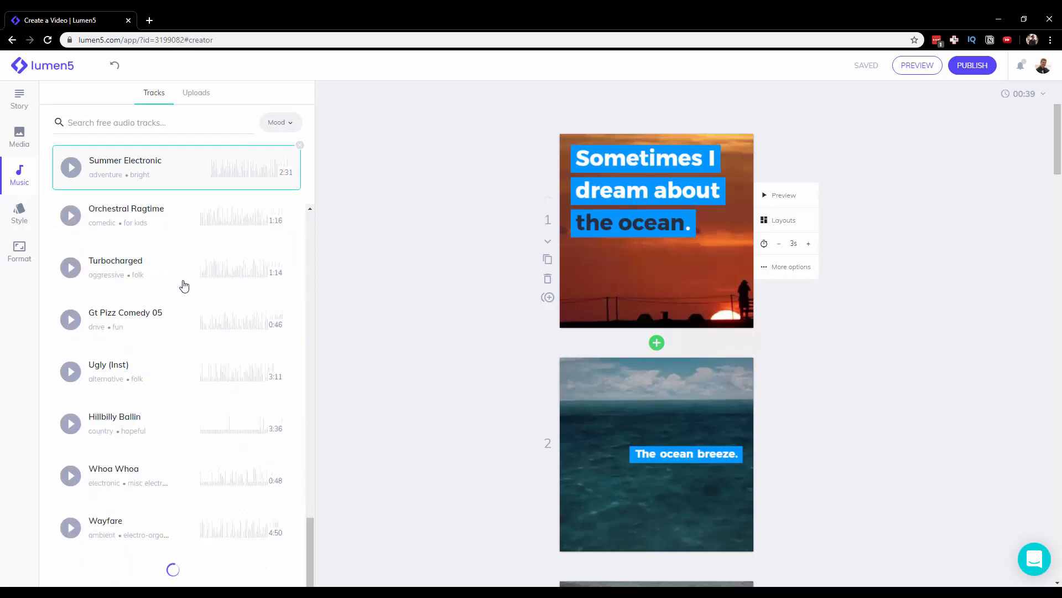
pyautogui.scroll(-5, 188, 283)
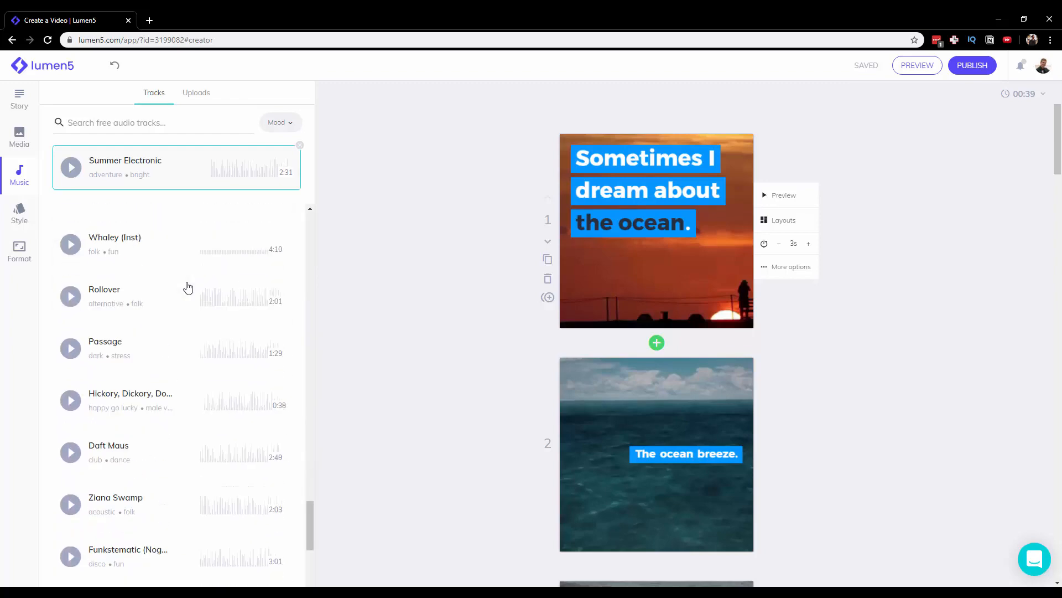
pyautogui.scroll(-15, 138, 318)
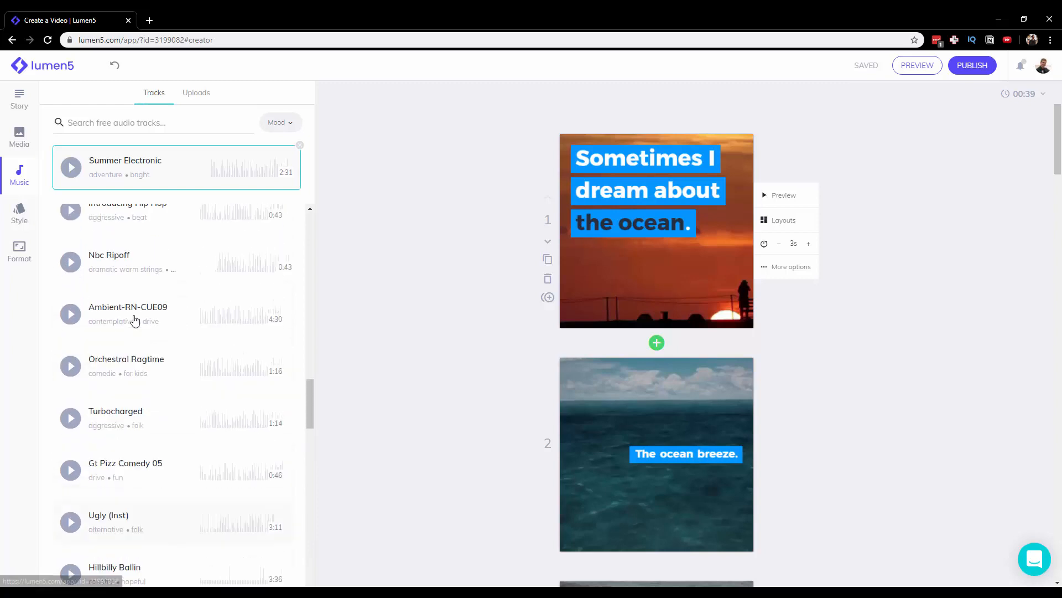
pyautogui.scroll(20, 134, 320)
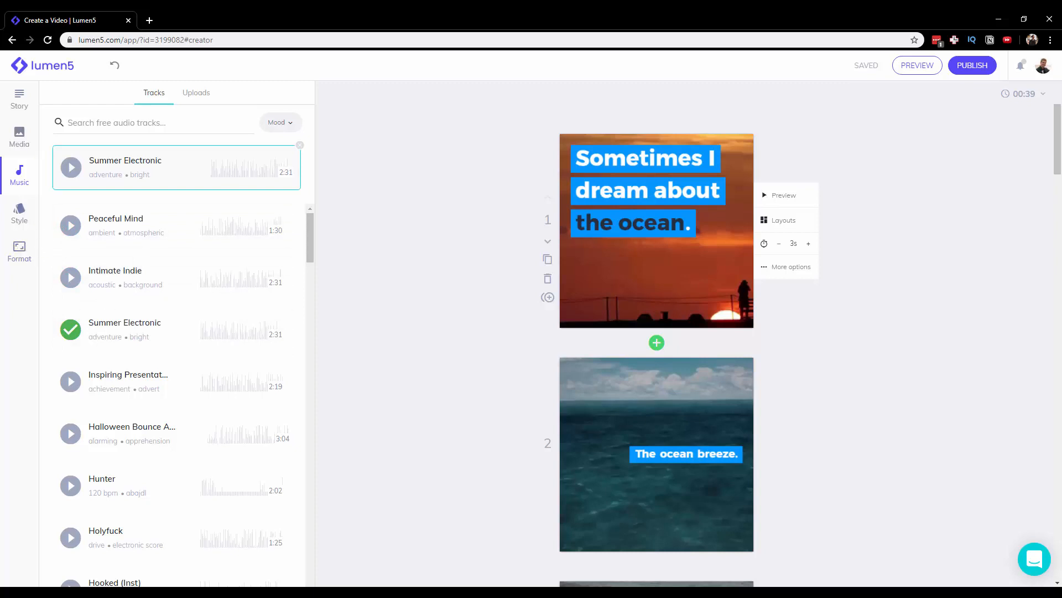
# Step: Apply the slate-blue color palette of the Pop Style theme to the video
pyautogui.click(19, 211)
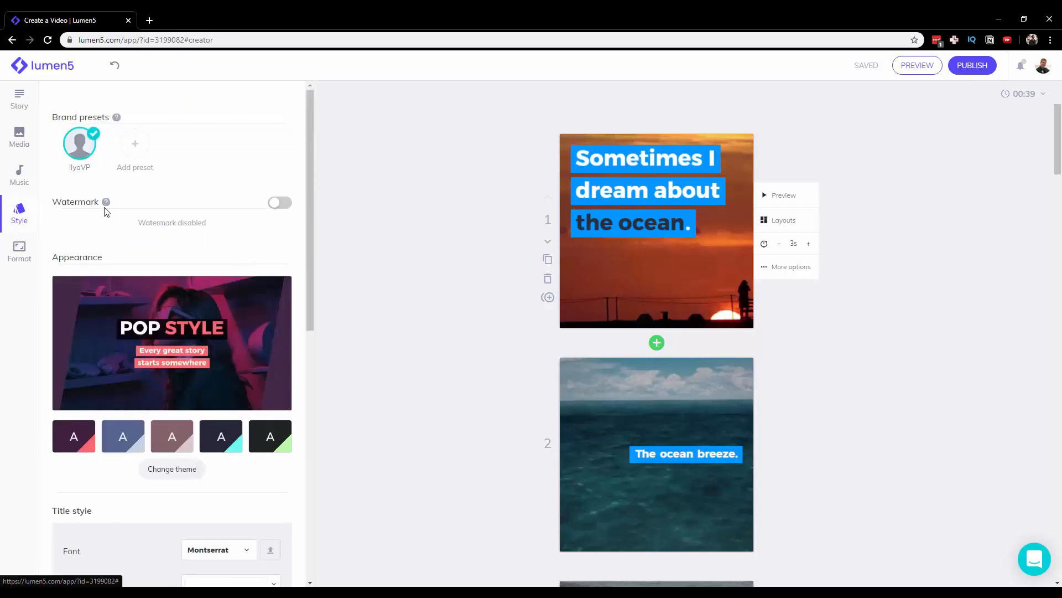
pyautogui.scroll(-3, 288, 202)
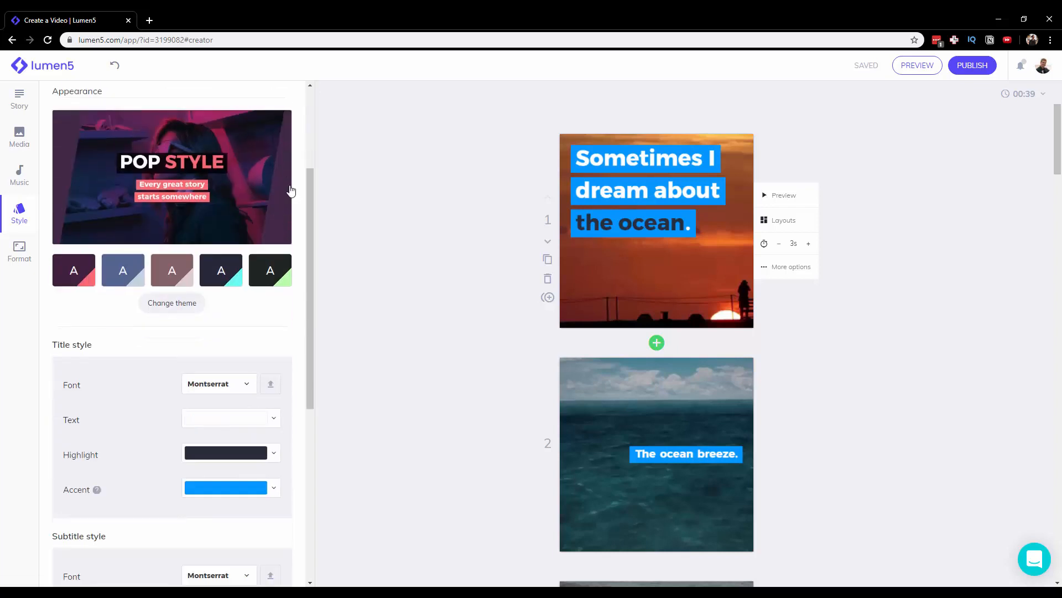
pyautogui.click(123, 269)
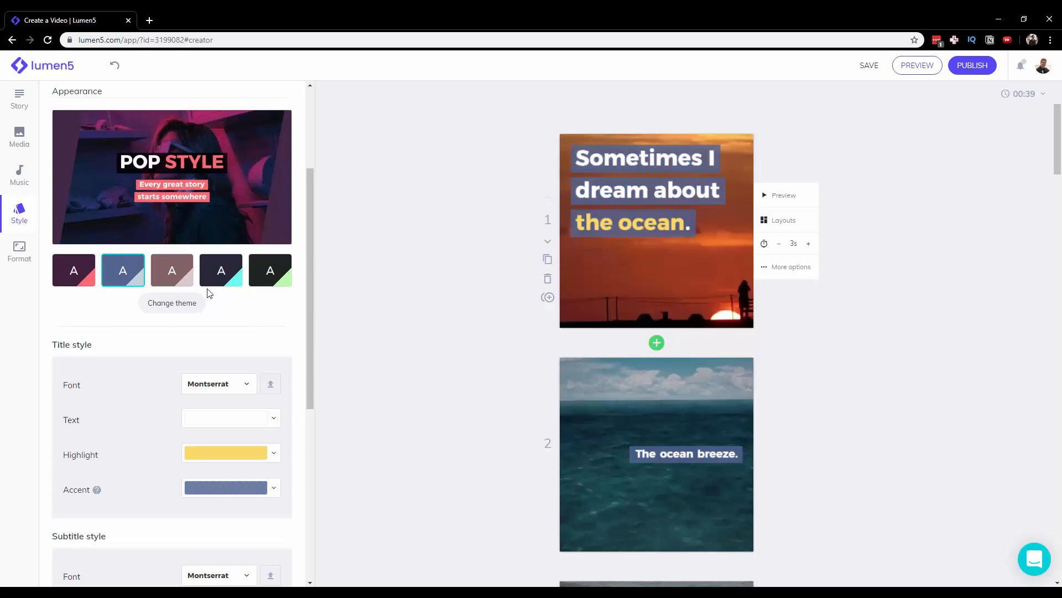
# Step: Look over the theme change option and the title, subtitle, background and scene transition style settings
pyautogui.click(178, 306)
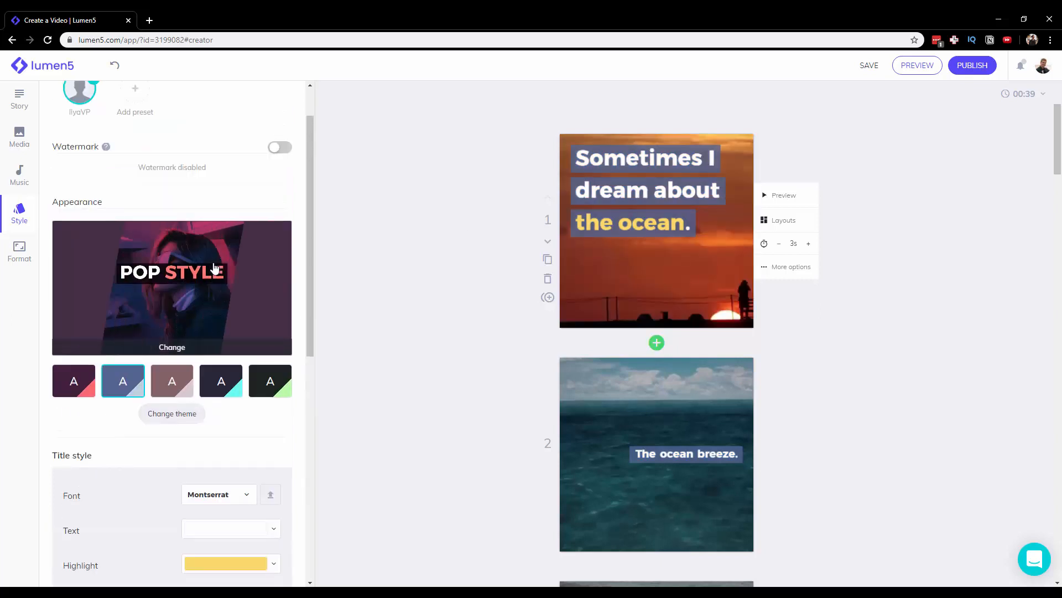
pyautogui.scroll(-3, 213, 269)
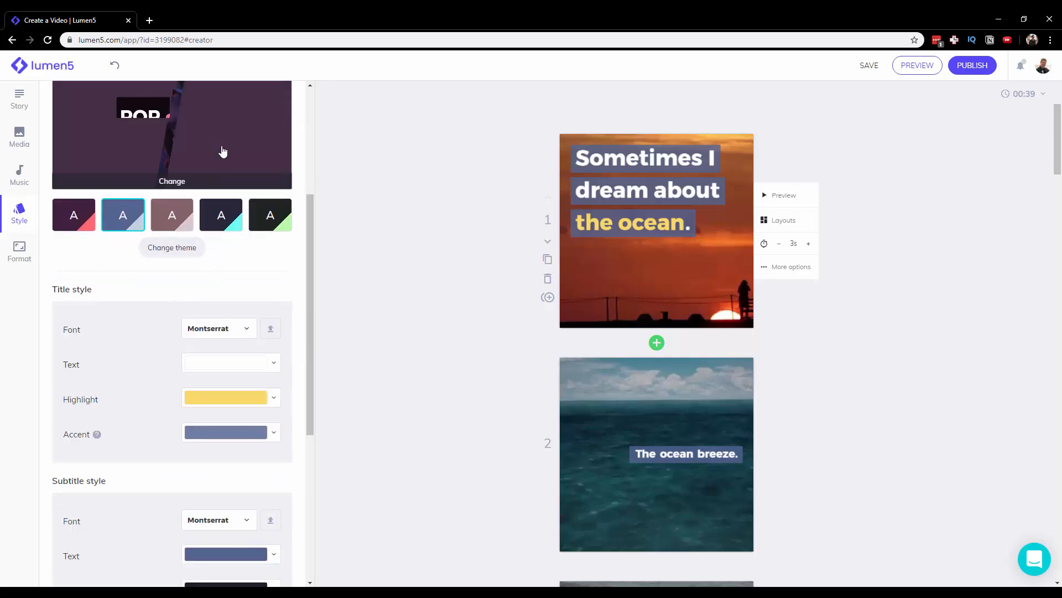
pyautogui.scroll(1, 238, 188)
pyautogui.scroll(-3, 258, 215)
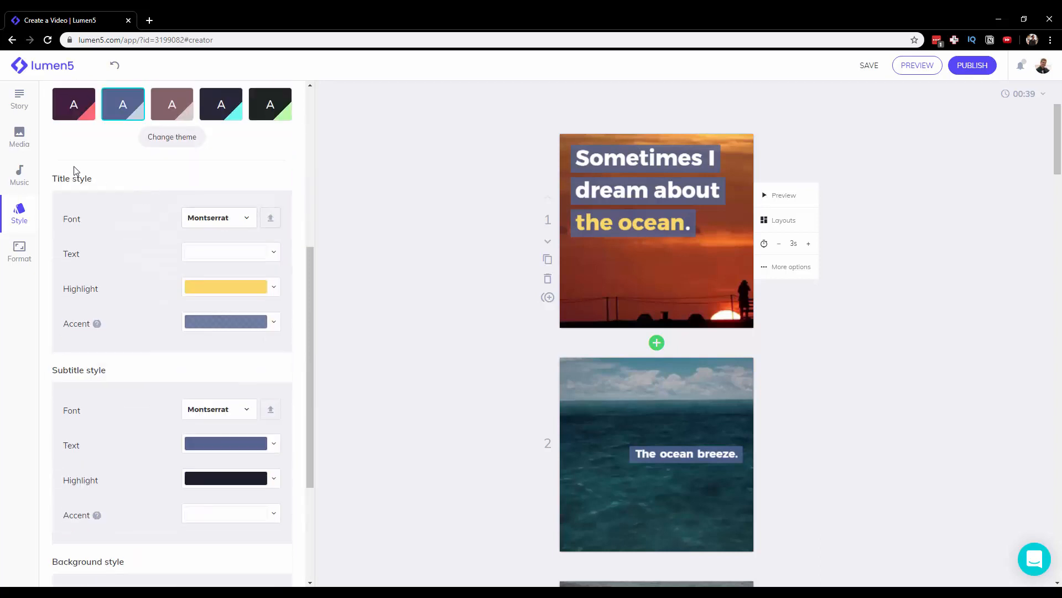
pyautogui.scroll(-3, 253, 238)
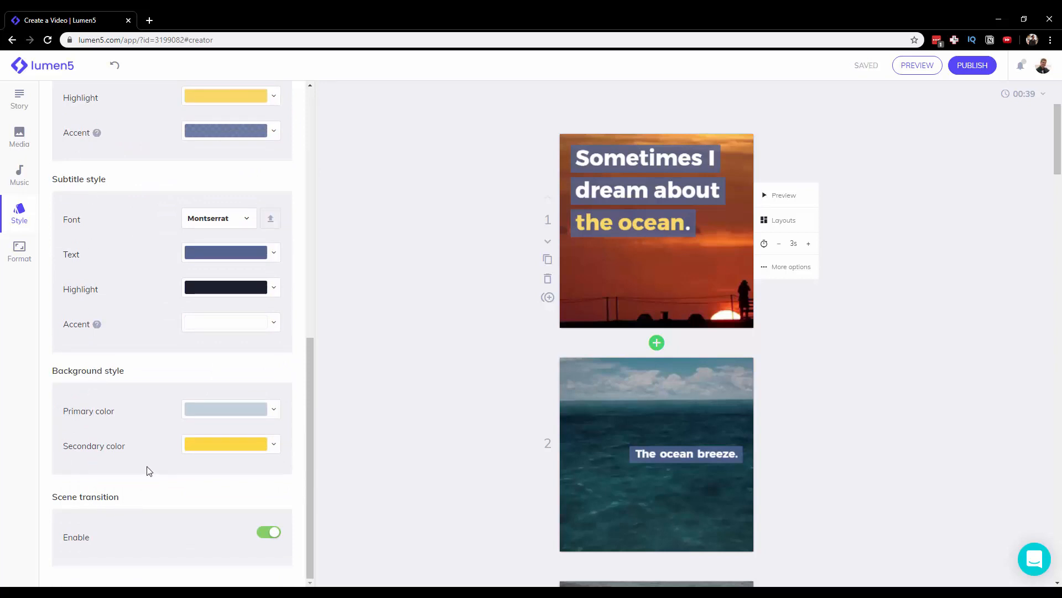
# Step: Examine the text, title and quote layouts for the opening scene and return to the style settings
pyautogui.click(793, 223)
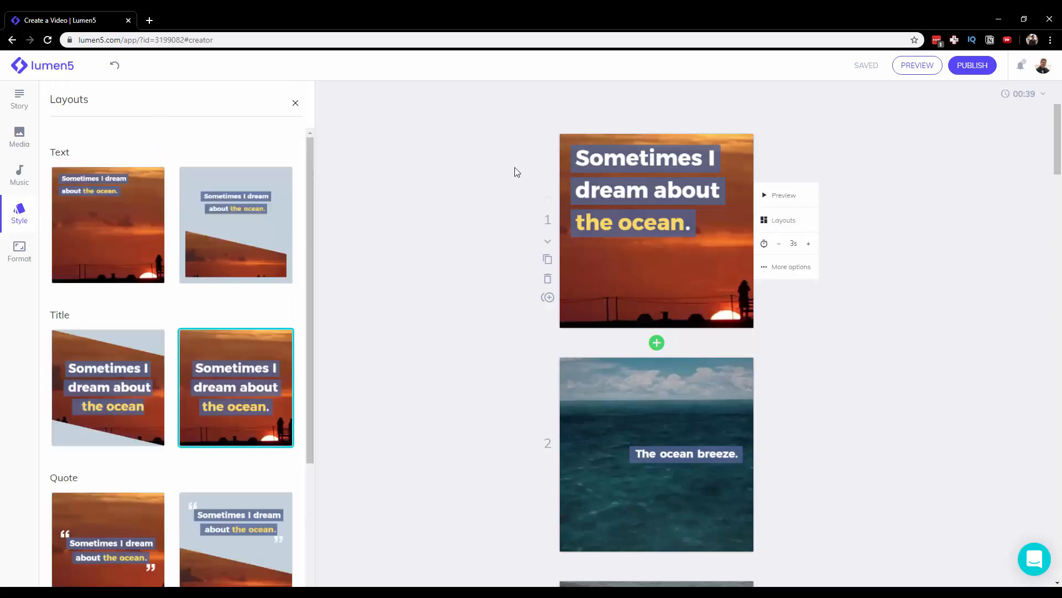
pyautogui.scroll(-1, 376, 167)
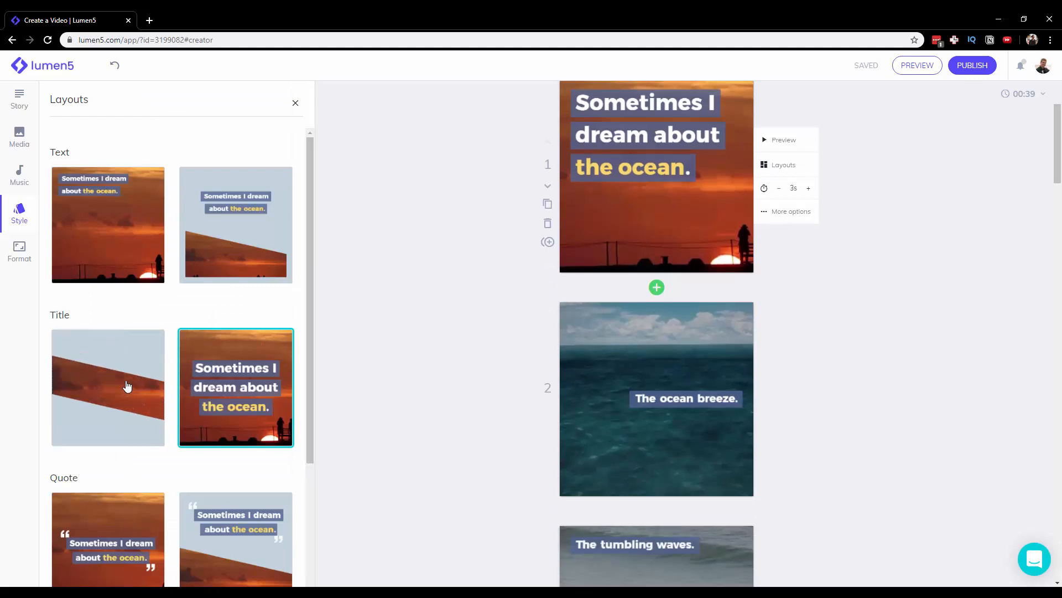
pyautogui.scroll(-3, 136, 368)
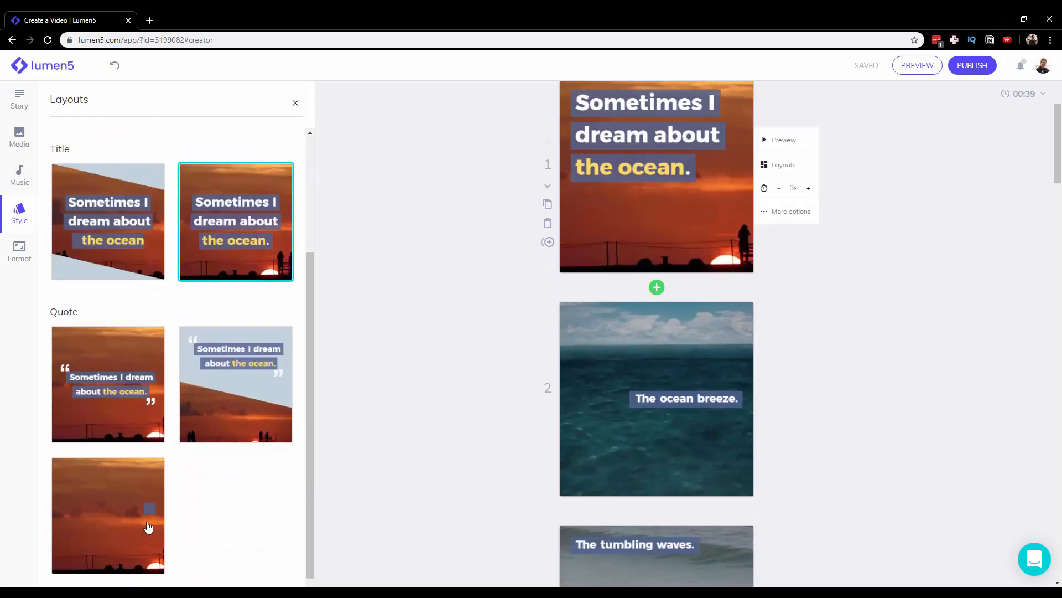
pyautogui.scroll(3, 137, 378)
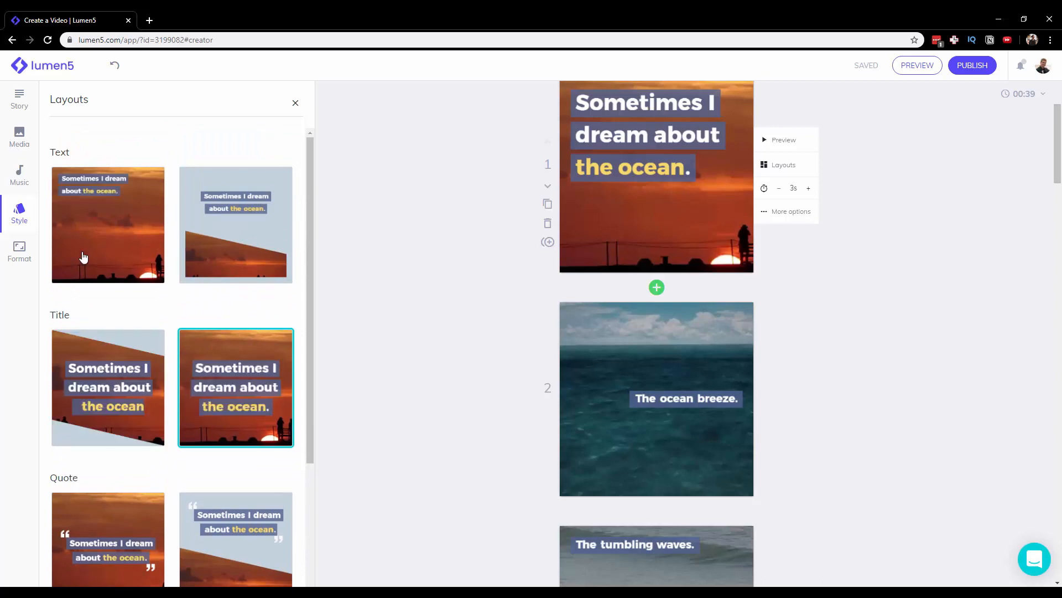
pyautogui.click(19, 211)
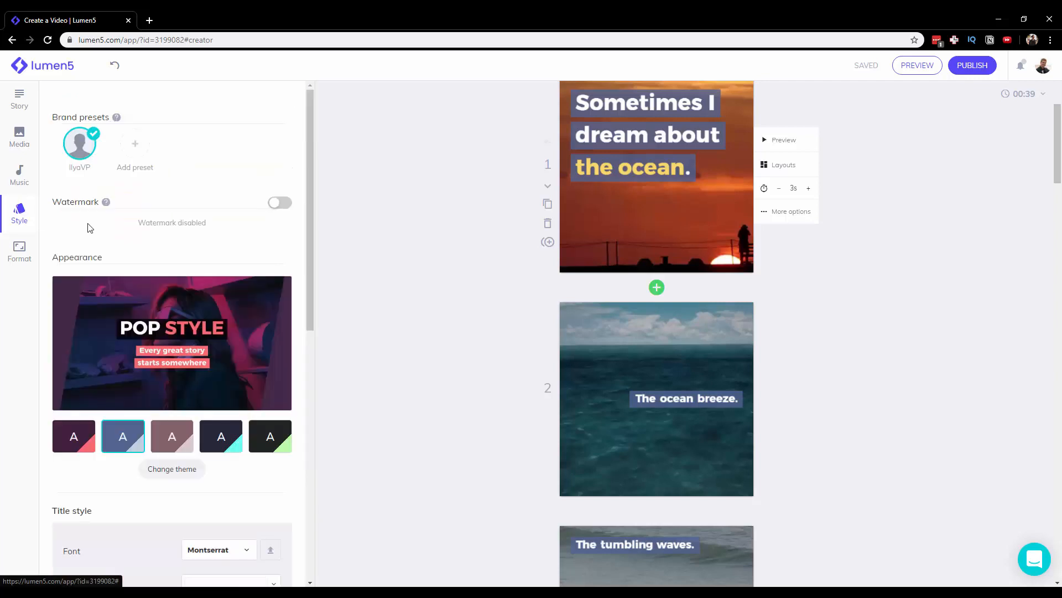
pyautogui.scroll(-1, 166, 409)
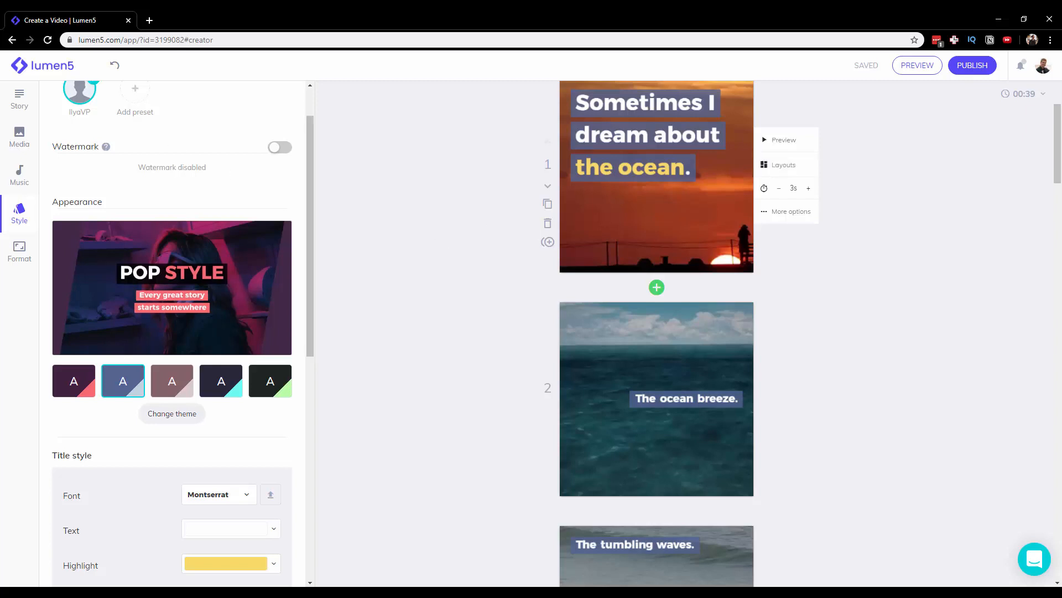
pyautogui.scroll(1, 398, 195)
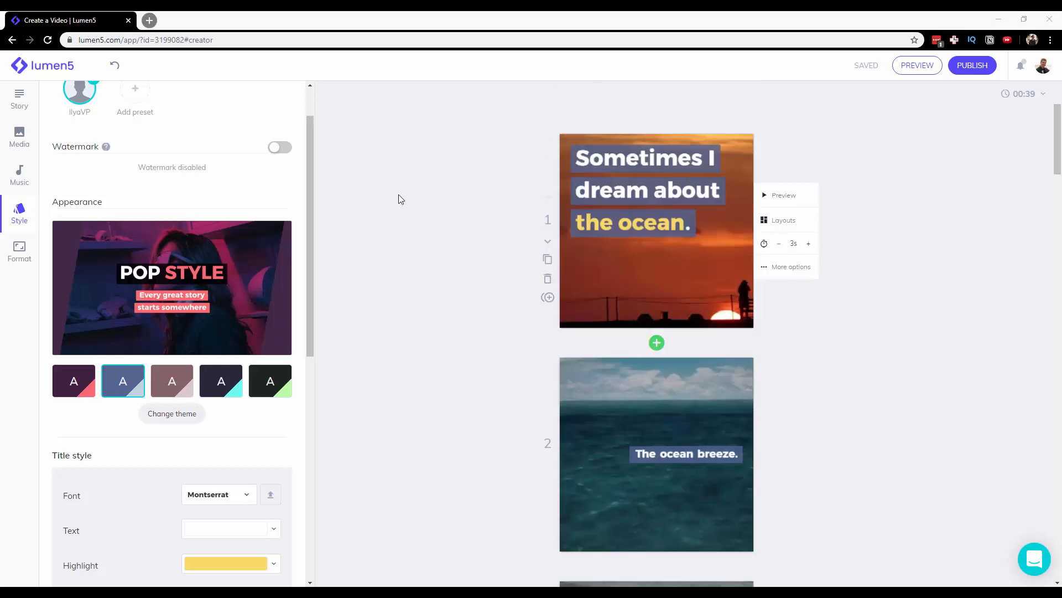
# Step: Shift the opening scene's 3-second trim window to about 00:05, move its crop frame slightly right in the clip, and apply both
pyautogui.click(790, 274)
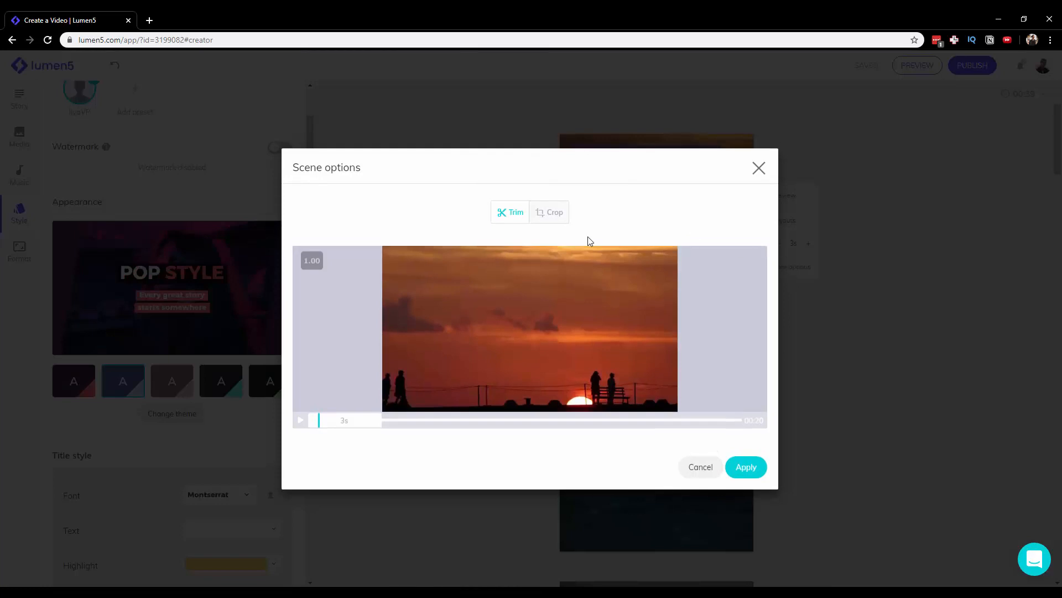
pyautogui.moveTo(361, 427); pyautogui.dragTo(421, 416)
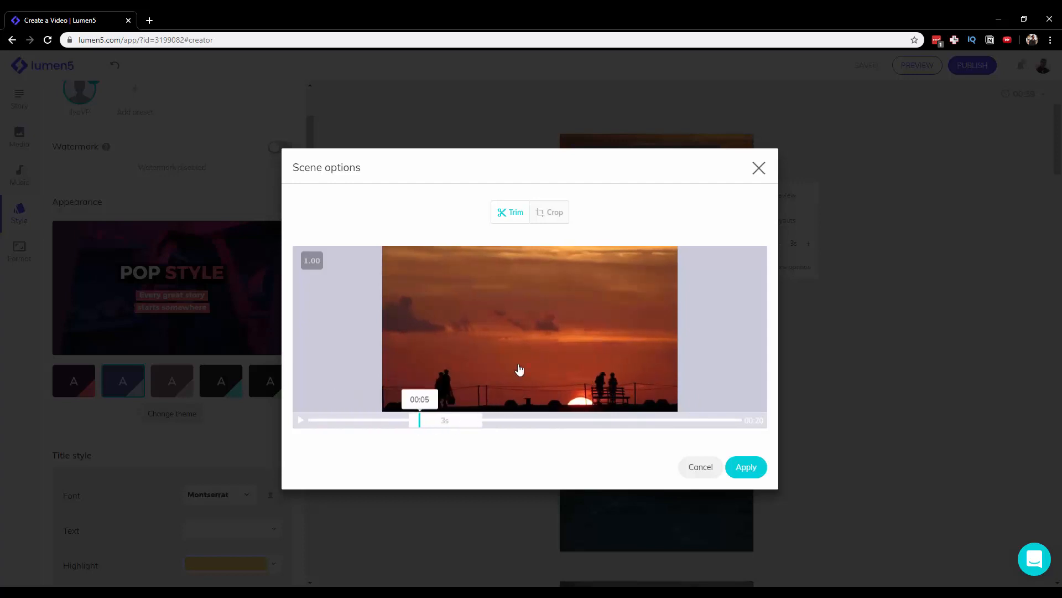
pyautogui.click(542, 218)
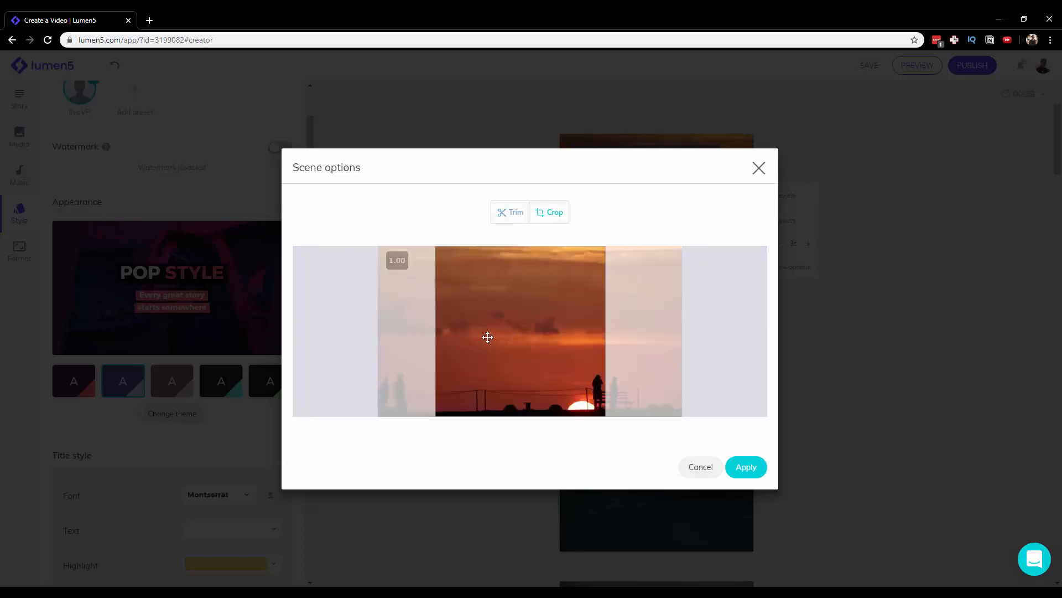
pyautogui.moveTo(486, 326); pyautogui.dragTo(526, 335)
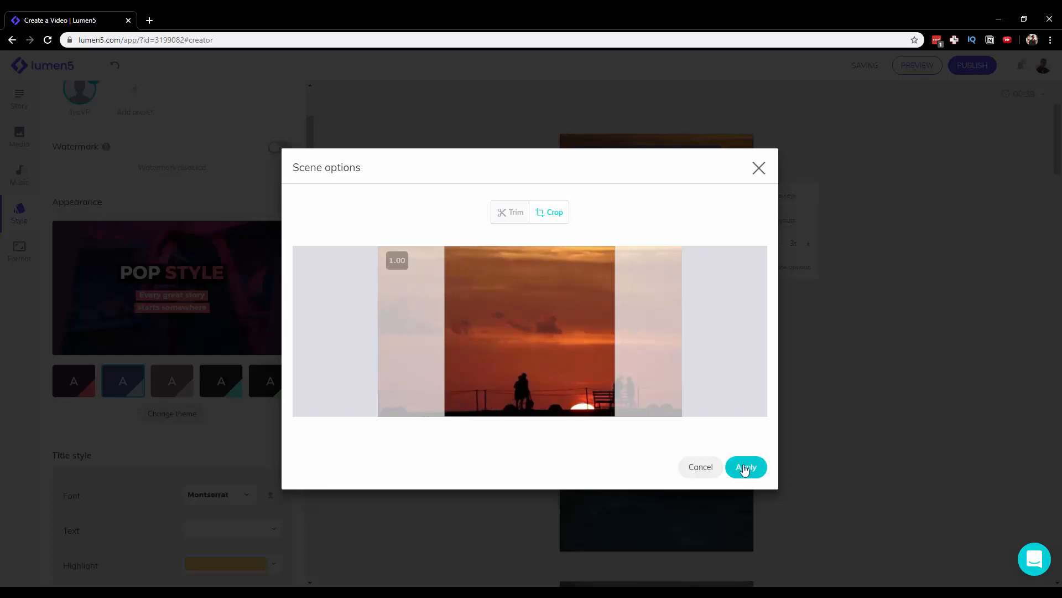
pyautogui.click(745, 468)
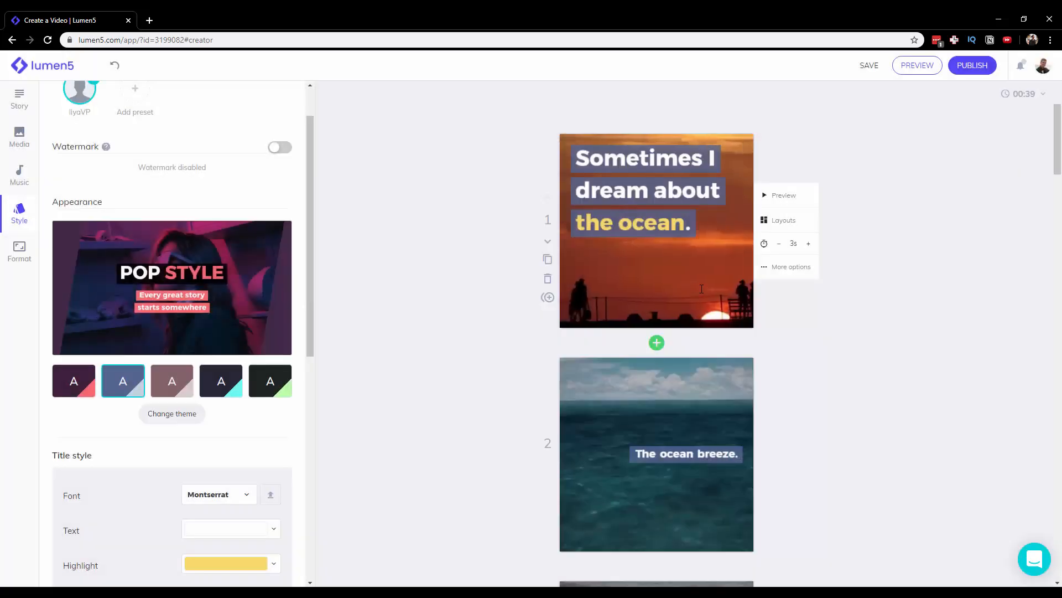
# Step: Set the video's pacing to Slow and lengthen the opening scene to 5 seconds
pyautogui.click(1045, 95)
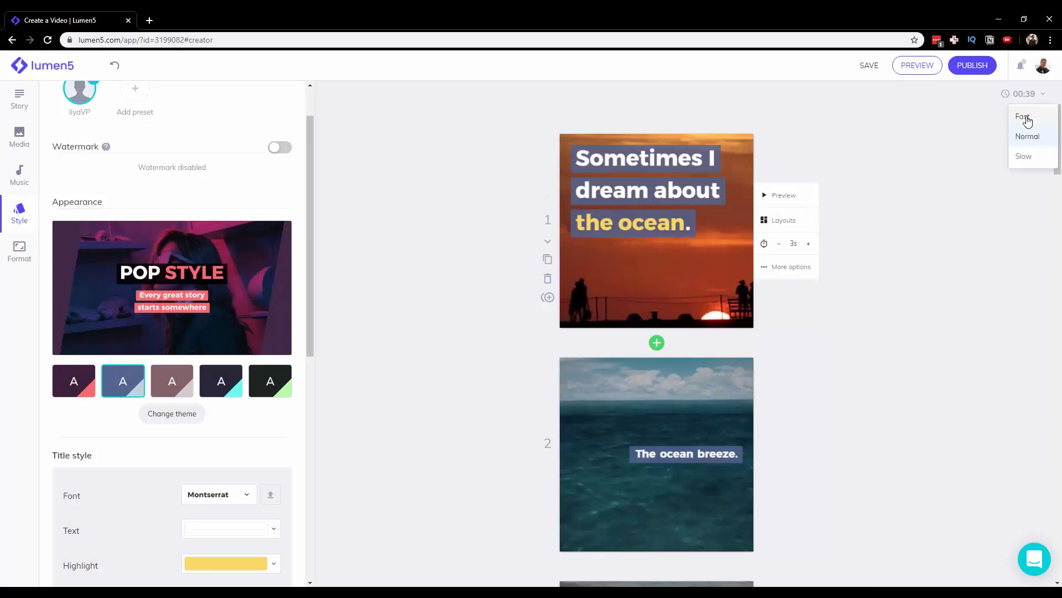
pyautogui.click(1027, 157)
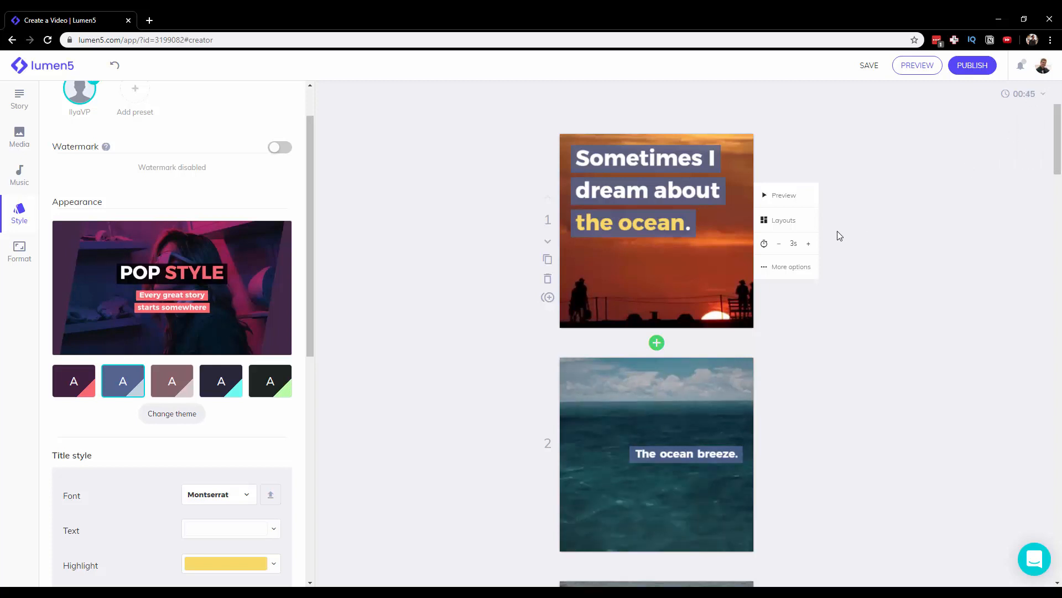
pyautogui.click(809, 244)
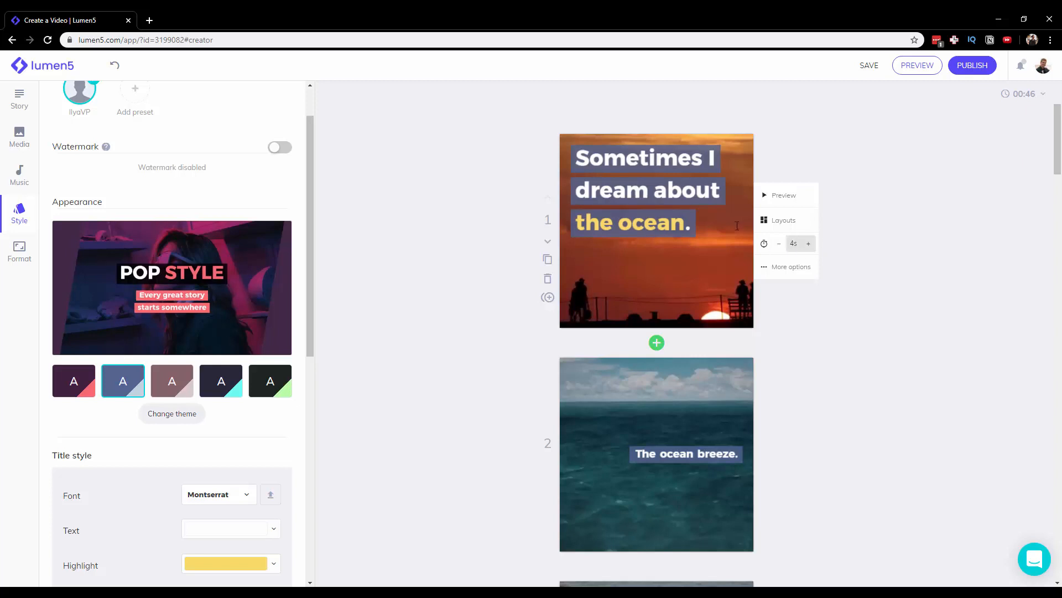
pyautogui.scroll(-2, 809, 241)
pyautogui.scroll(2, 810, 240)
pyautogui.click(809, 243)
# Step: Add a second text slide to the "I see the surfers" scene
pyautogui.scroll(-2, 829, 270)
pyautogui.scroll(-1, 829, 270)
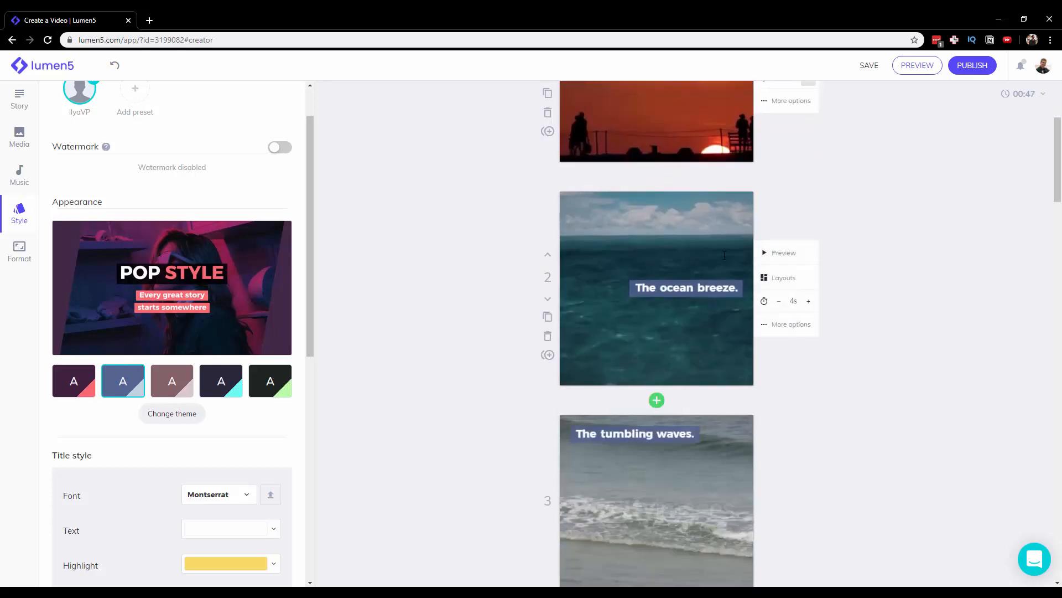
pyautogui.scroll(-1, 782, 310)
pyautogui.scroll(-6, 741, 303)
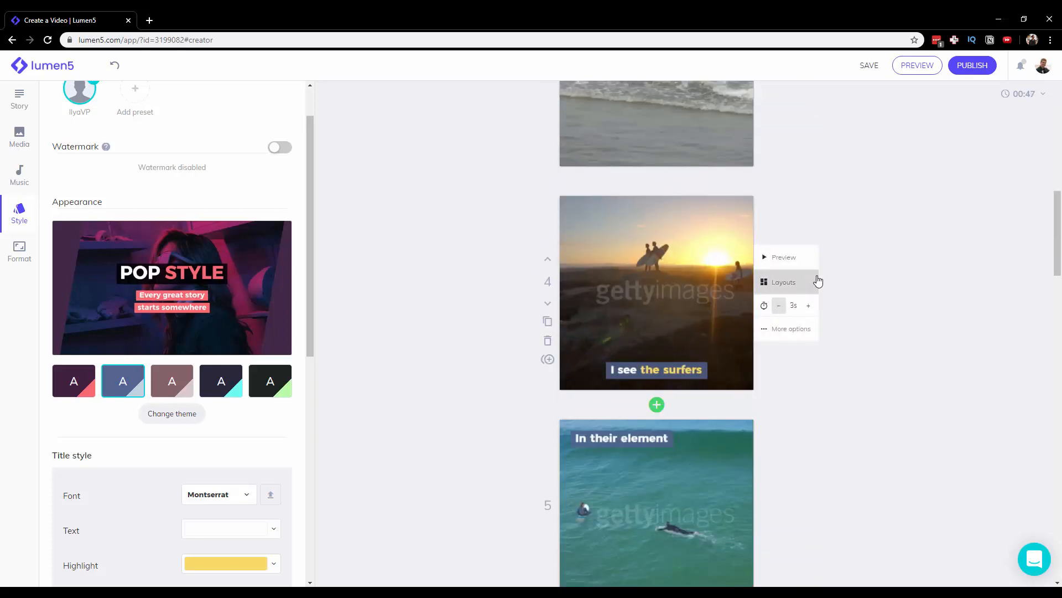
pyautogui.scroll(-2, 835, 258)
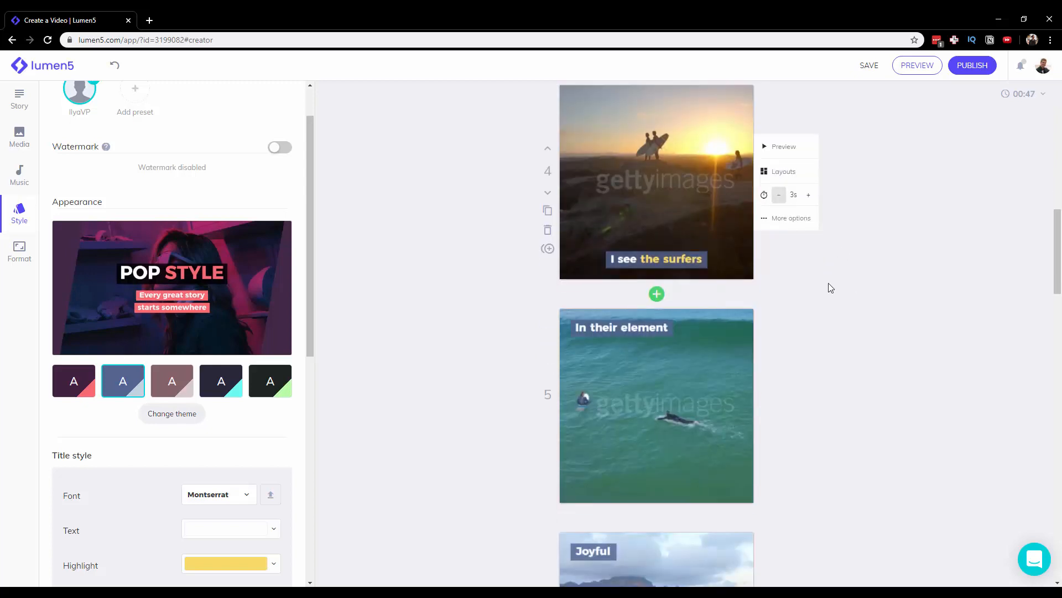
pyautogui.click(549, 249)
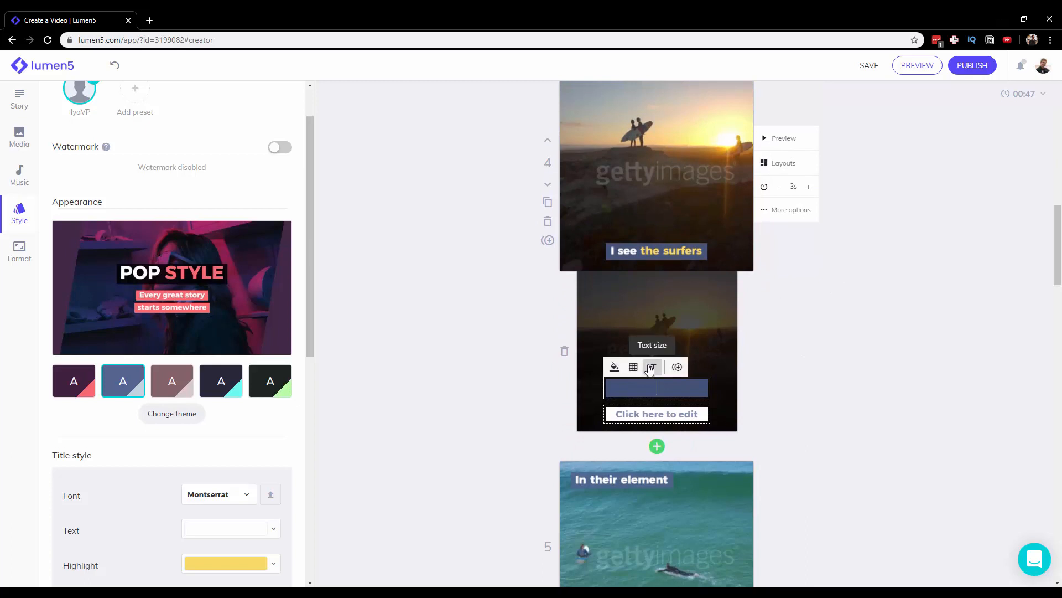
pyautogui.scroll(2, 673, 290)
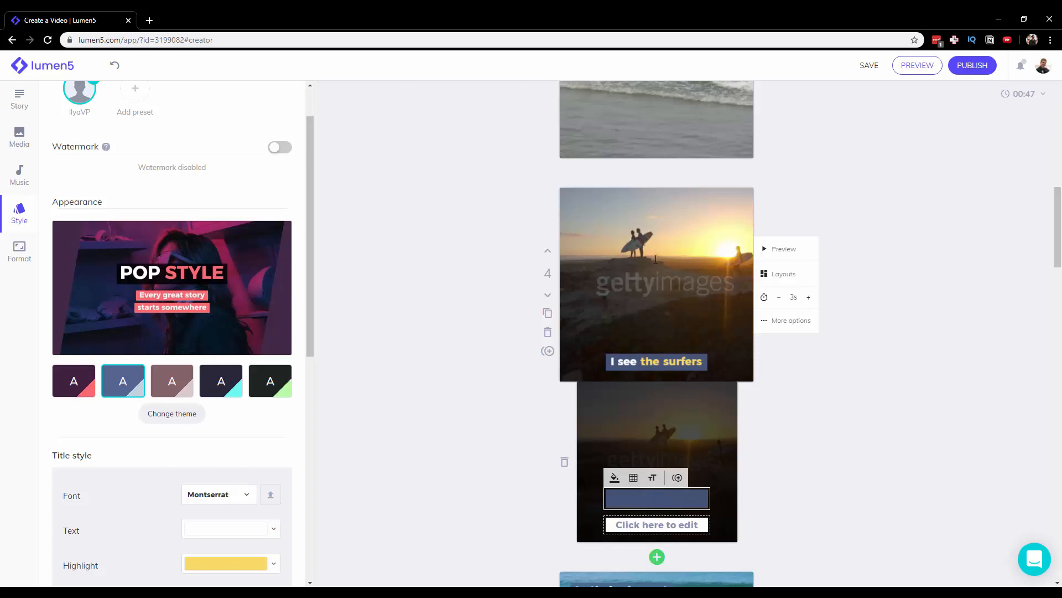
# Step: Copy "In their element" from scene 5, delete that scene, and paste the text into the surfers scene's second slide
pyautogui.scroll(-2, 655, 258)
pyautogui.scroll(-1, 659, 379)
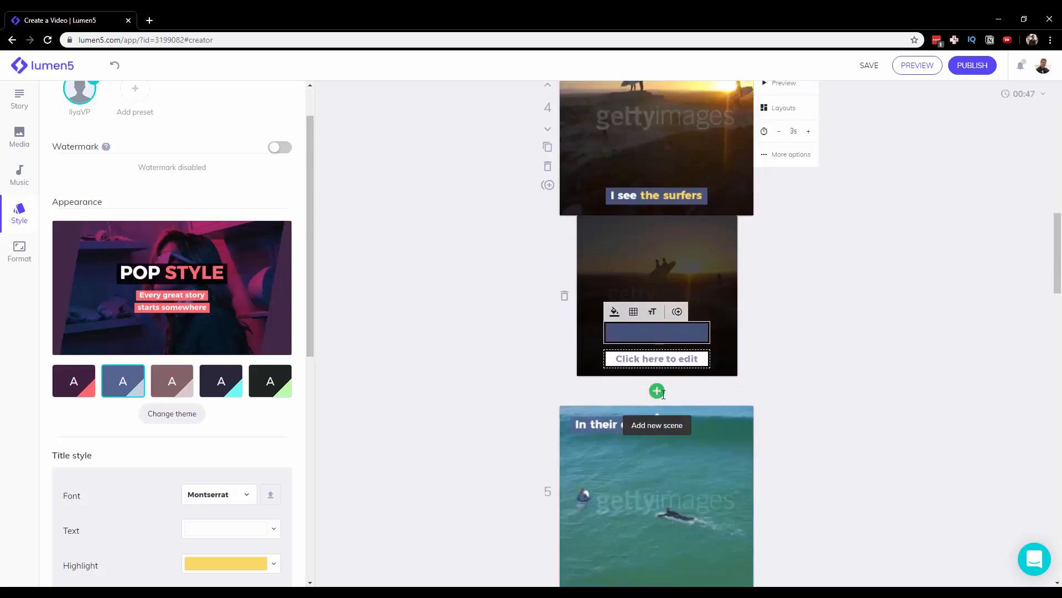
pyautogui.click(601, 424)
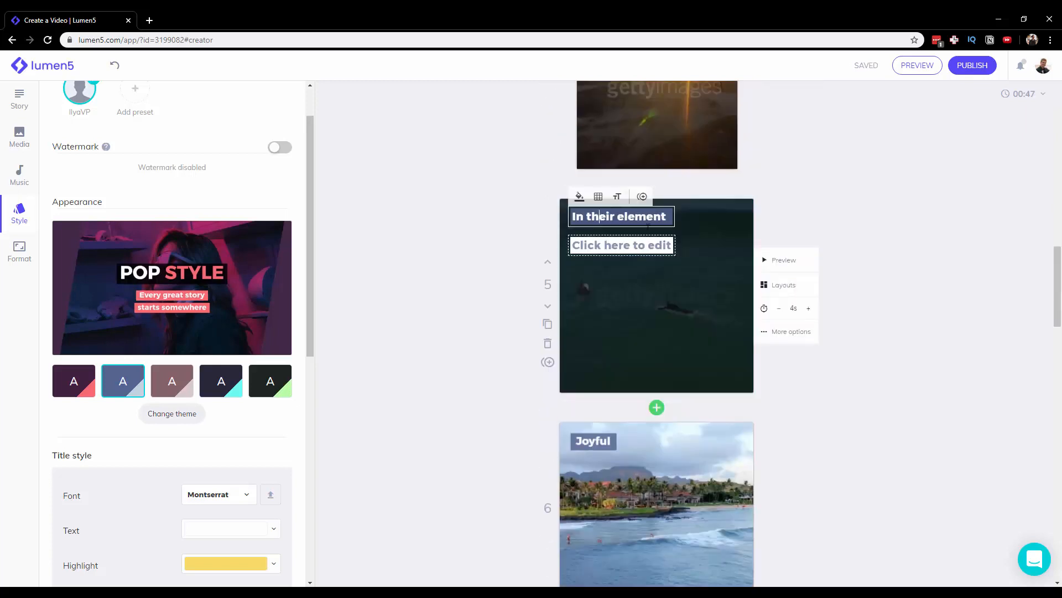
pyautogui.tripleClick(648, 224)
pyautogui.hotkey('ctrl', 'c')
pyautogui.click(549, 344)
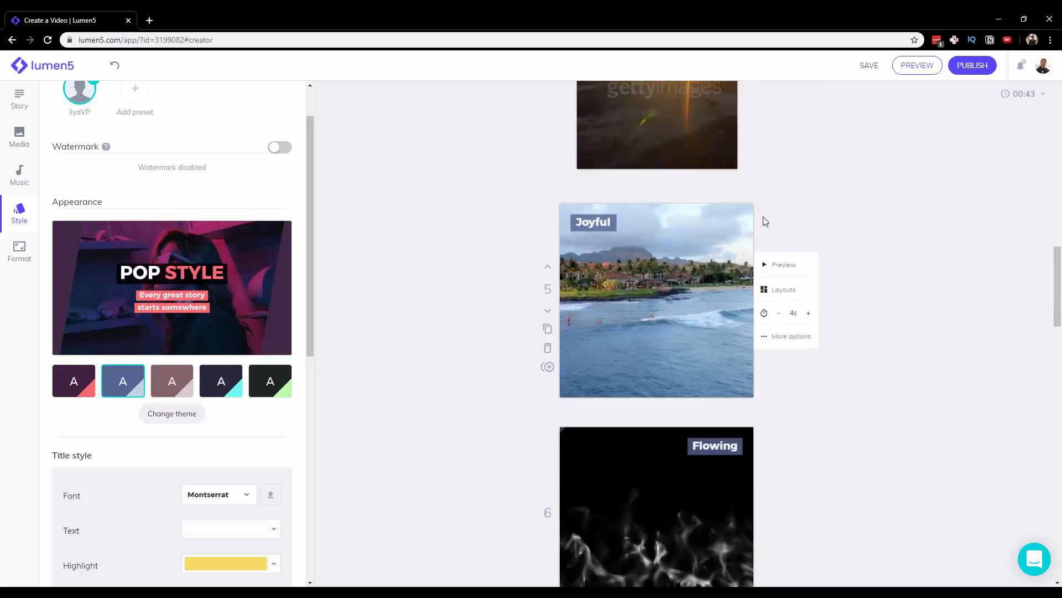
pyautogui.click(673, 297)
pyautogui.hotkey('ctrl', 'v')
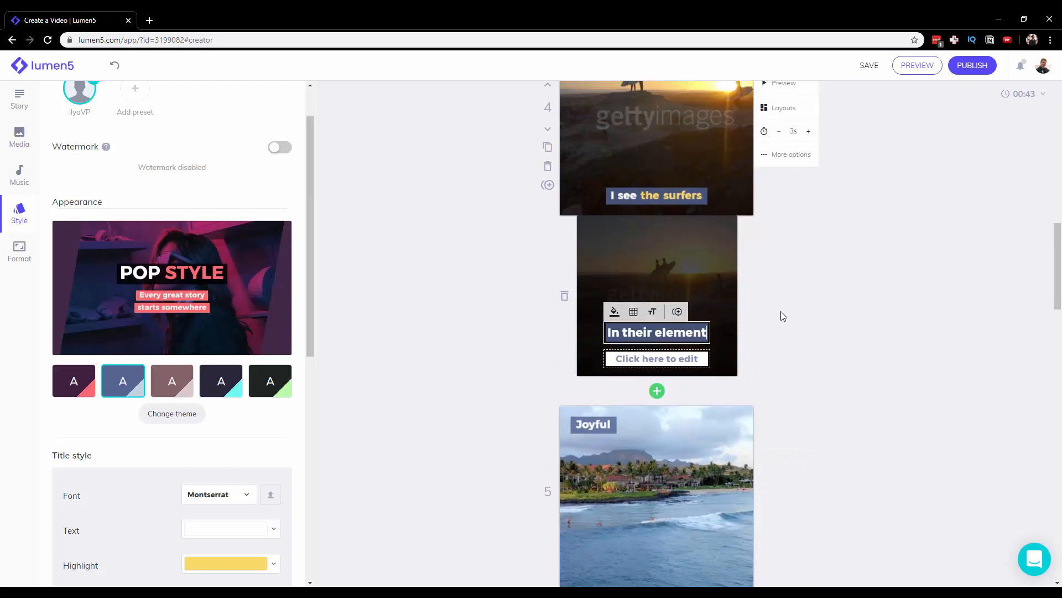
pyautogui.click(793, 297)
# Step: Set the surfers scene's duration to 7 seconds and preview the scene
pyautogui.scroll(1, 793, 298)
pyautogui.scroll(1, 795, 301)
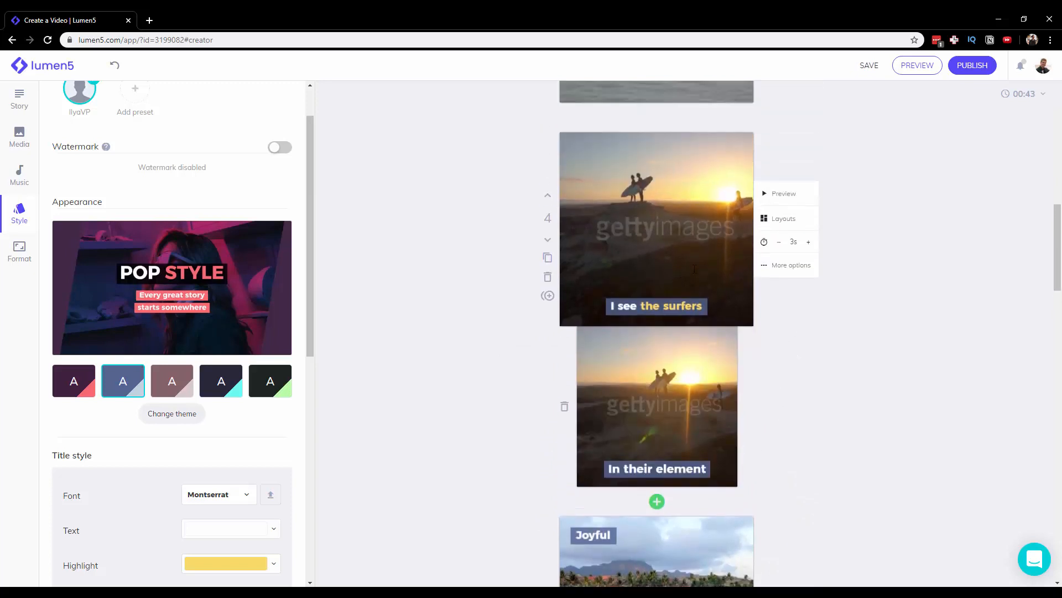
pyautogui.click(810, 244)
pyautogui.click(810, 244)
pyautogui.click(809, 243)
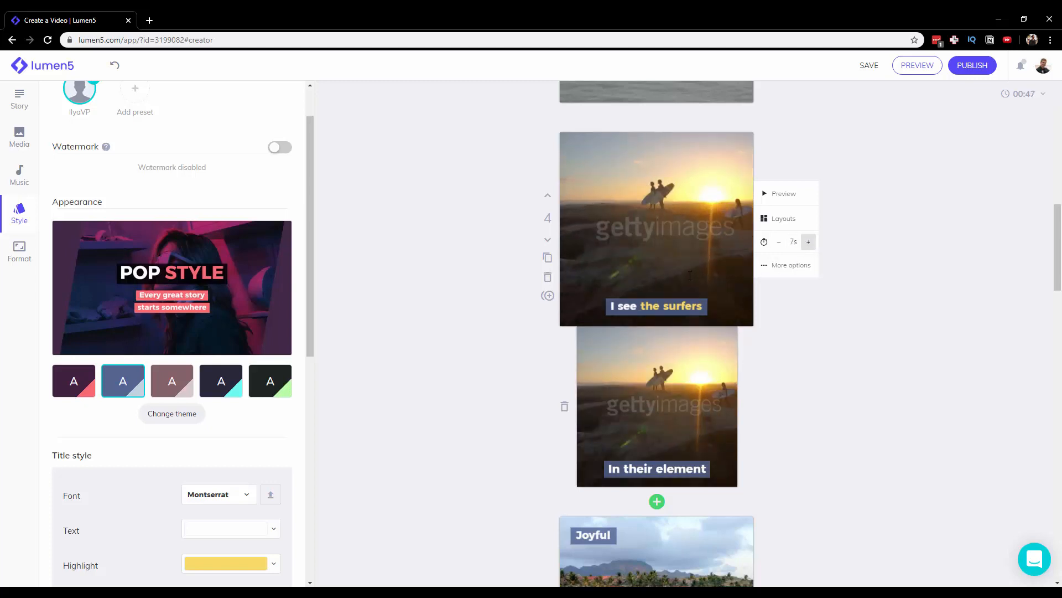
pyautogui.click(772, 195)
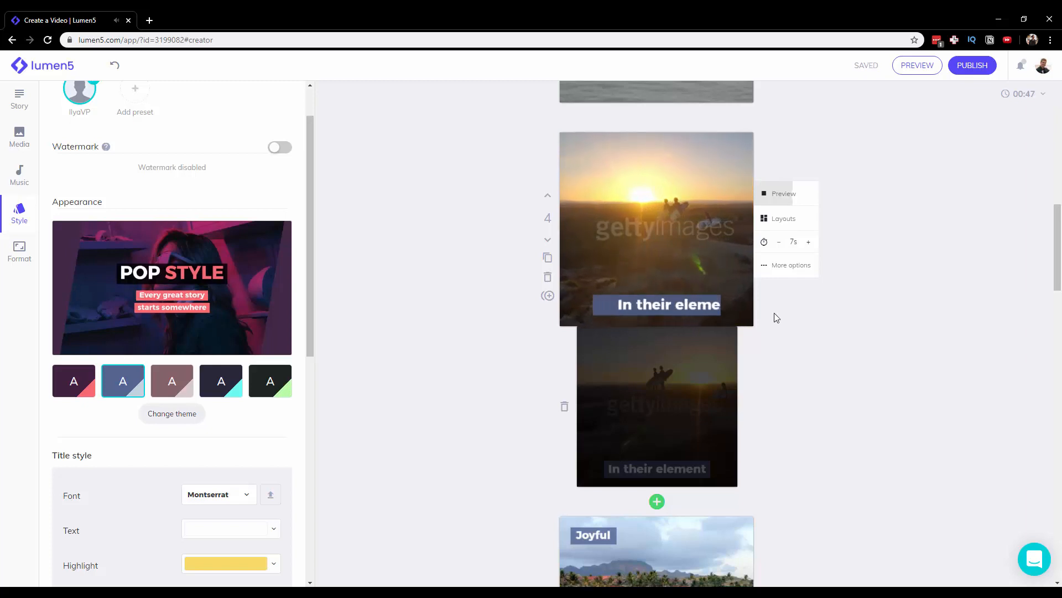
pyautogui.click(784, 195)
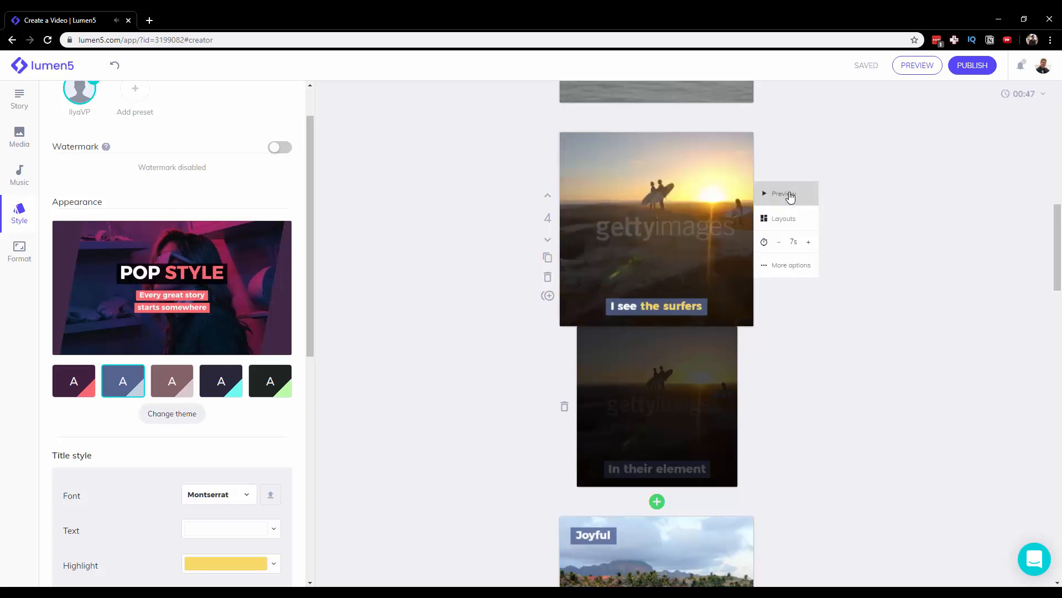
pyautogui.scroll(-1, 814, 244)
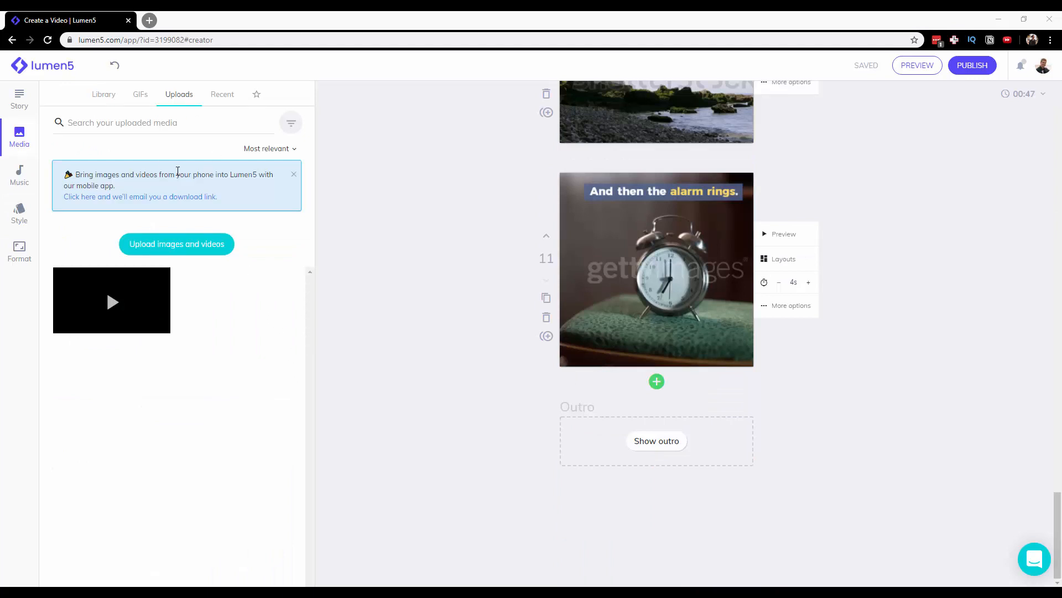
# Step: Read the note in the uploaded media about bringing phone images and videos in through the mobile app
pyautogui.moveTo(77, 174); pyautogui.dragTo(260, 176)
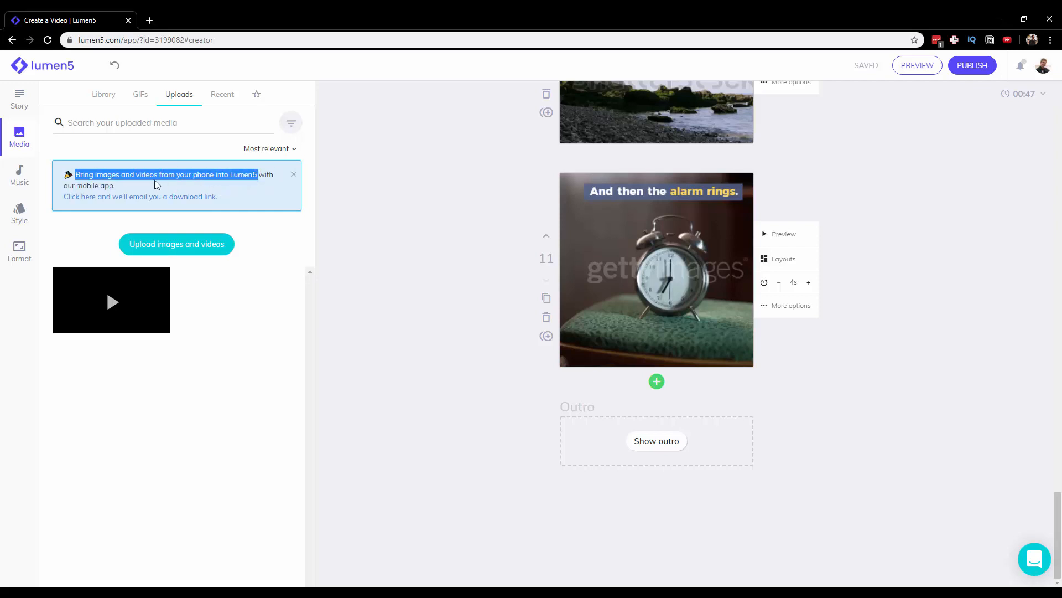
pyautogui.moveTo(115, 185); pyautogui.dragTo(79, 173)
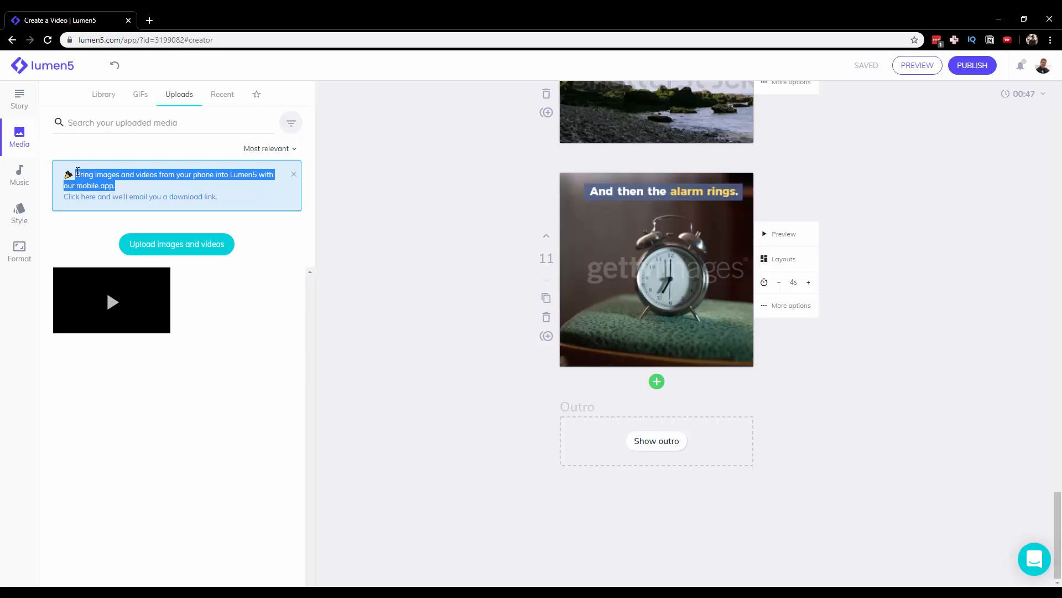
pyautogui.click(79, 172)
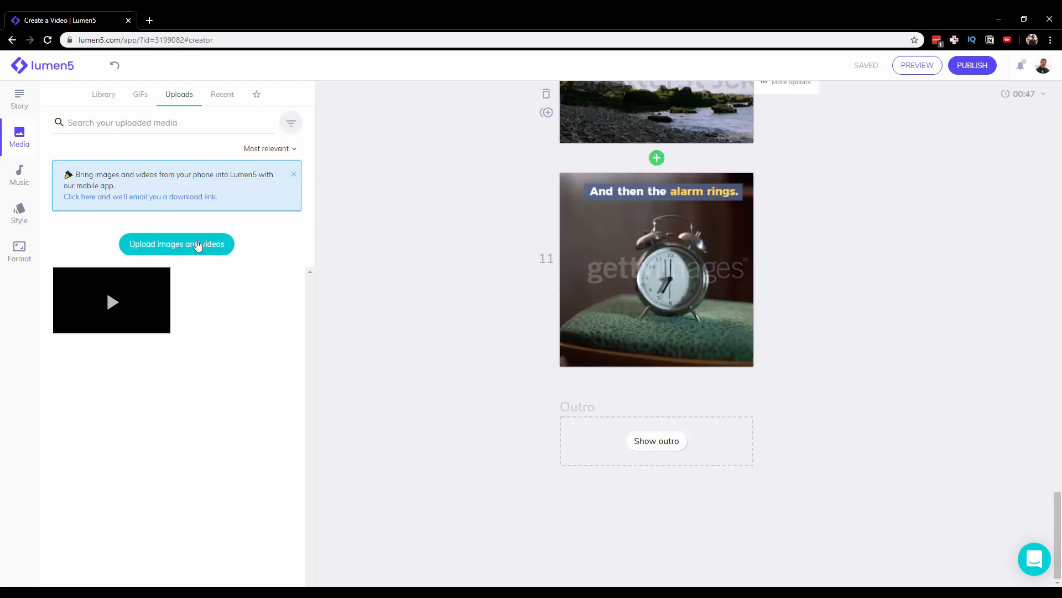
# Step: Return to the opening scene and look over the available music tracks
pyautogui.scroll(10, 669, 334)
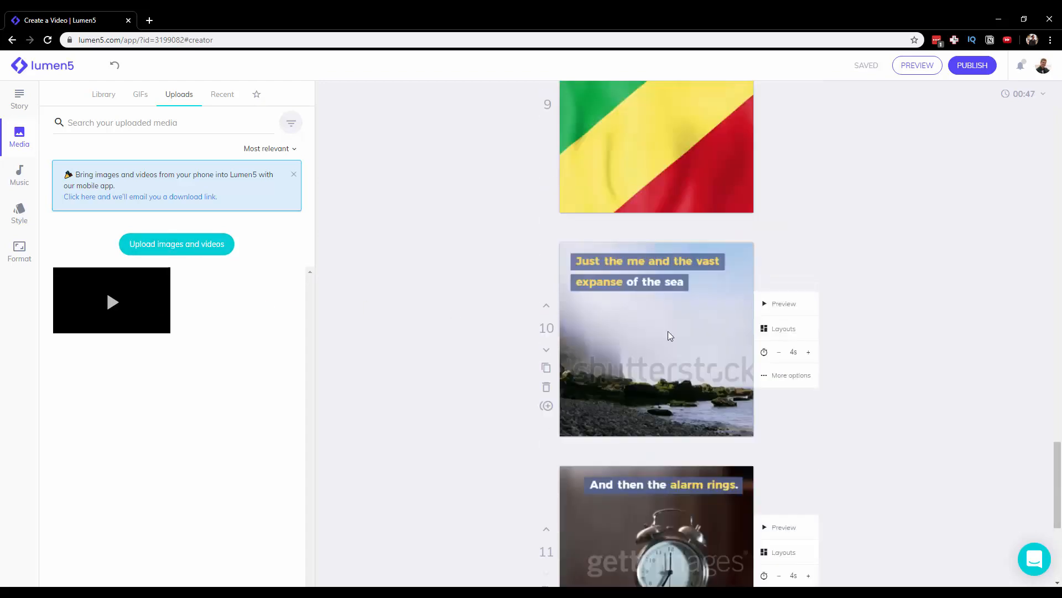
pyautogui.scroll(15, 695, 364)
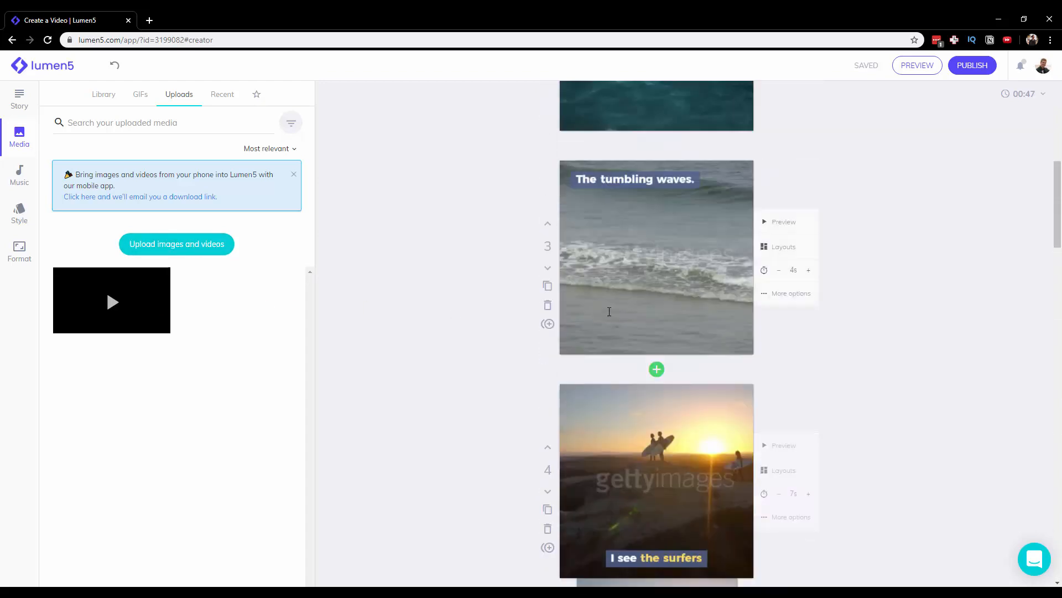
pyautogui.scroll(2, 598, 313)
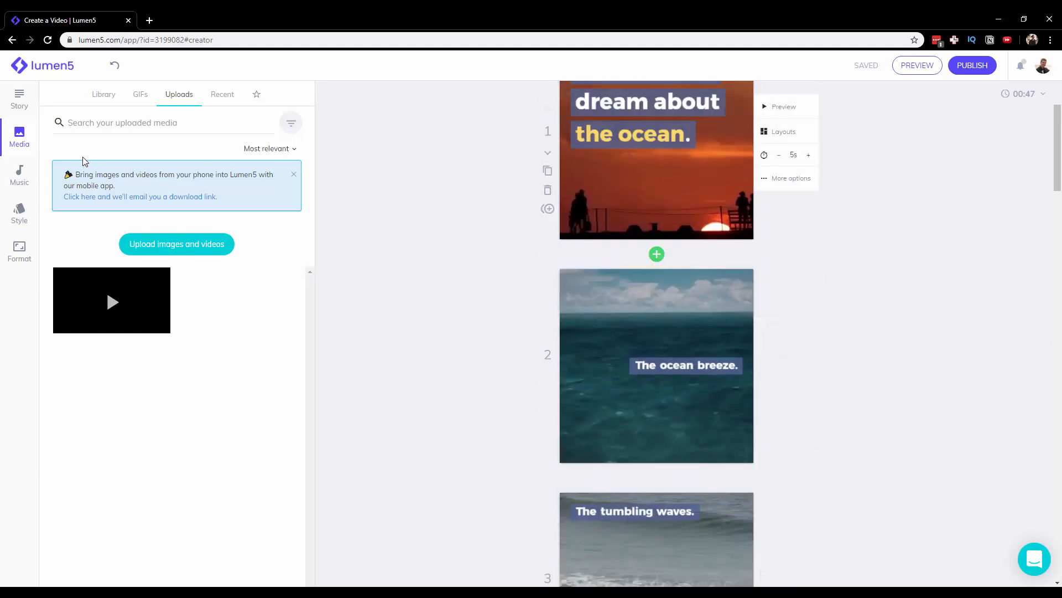
pyautogui.click(27, 175)
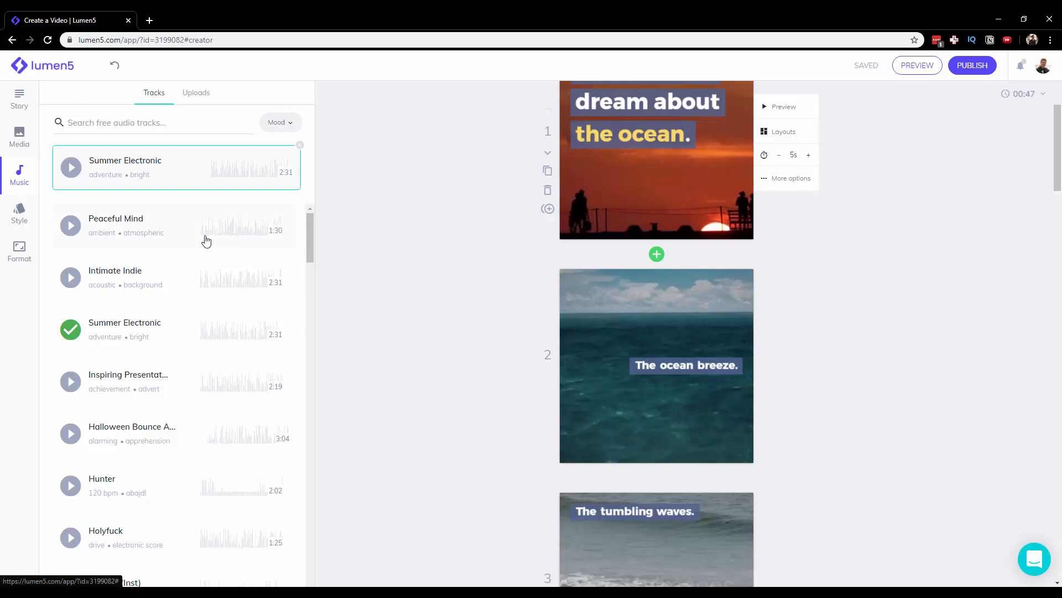
pyautogui.scroll(2, 482, 304)
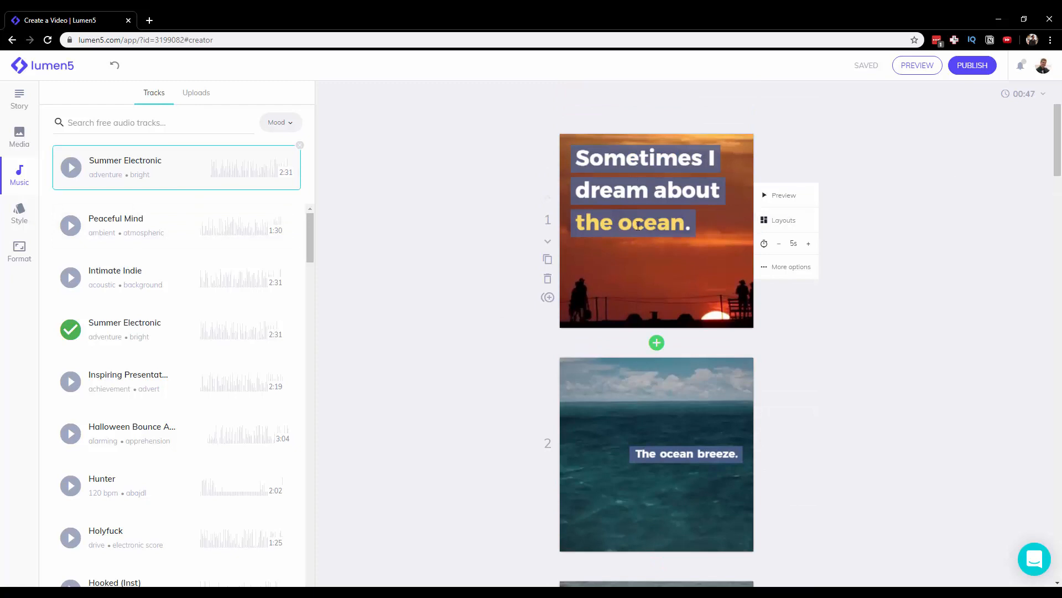
# Step: Set the opening scene's duration to 4 seconds
pyautogui.scroll(-3, 638, 225)
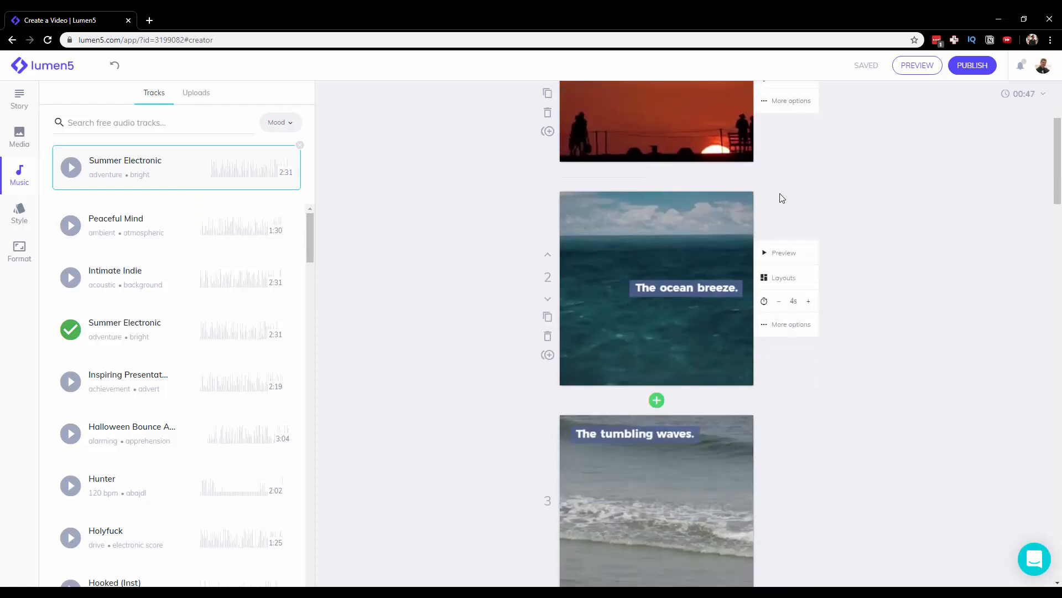
pyautogui.scroll(3, 803, 205)
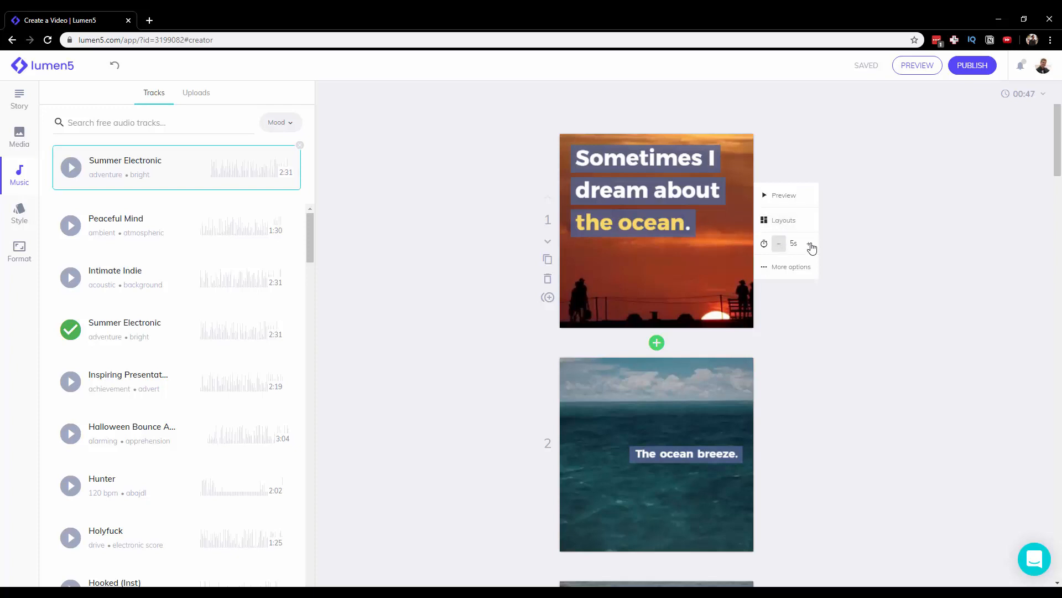
pyautogui.click(780, 244)
pyautogui.click(793, 244)
pyautogui.click(899, 313)
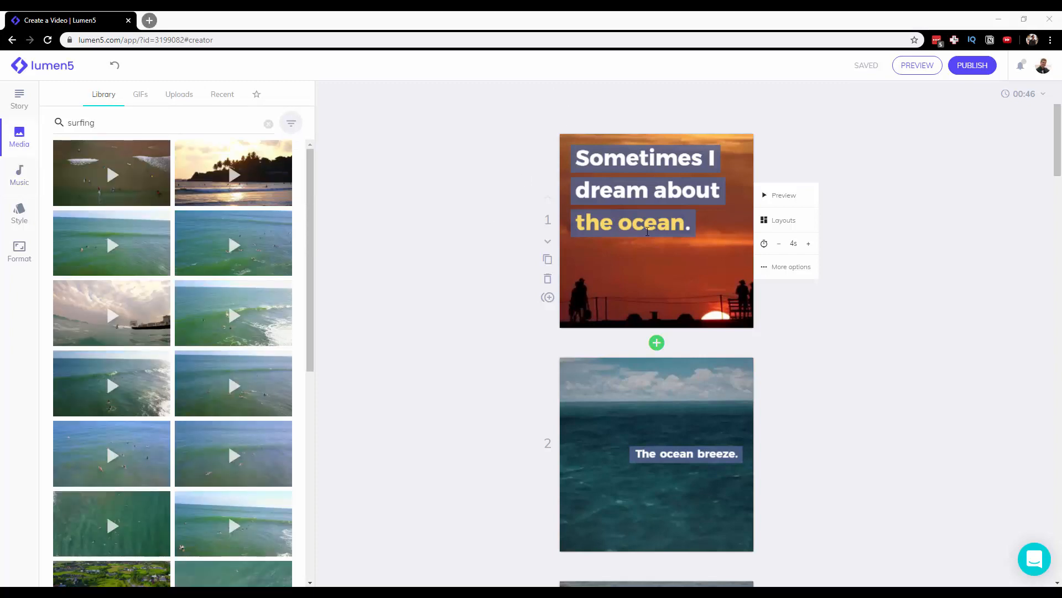
# Step: Replace the opening scene's background with an aerial clip of surfers from the library's surfing results
pyautogui.click(148, 117)
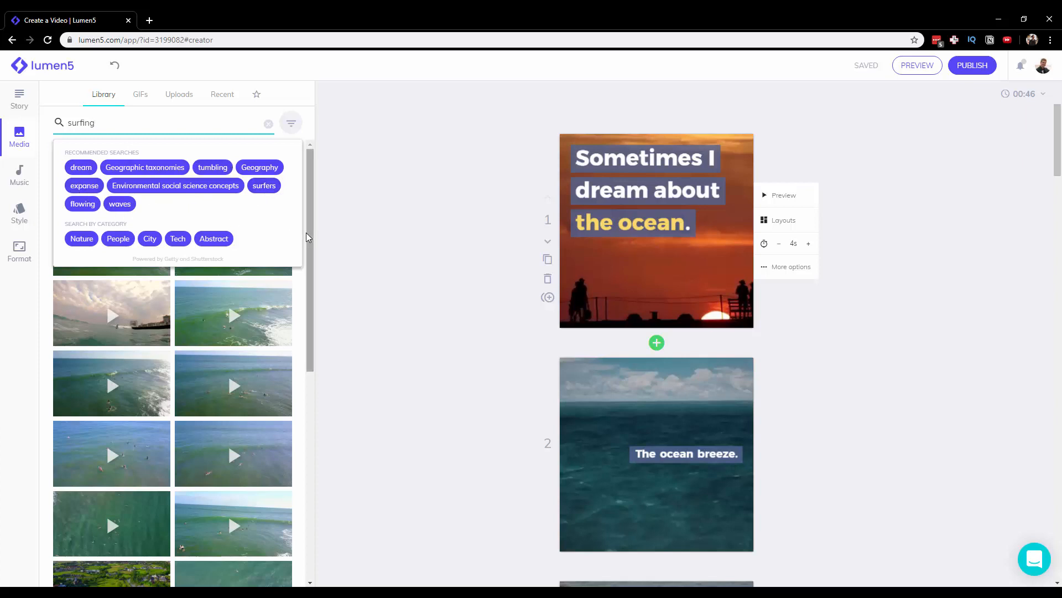
pyautogui.click(390, 201)
pyautogui.moveTo(281, 233)
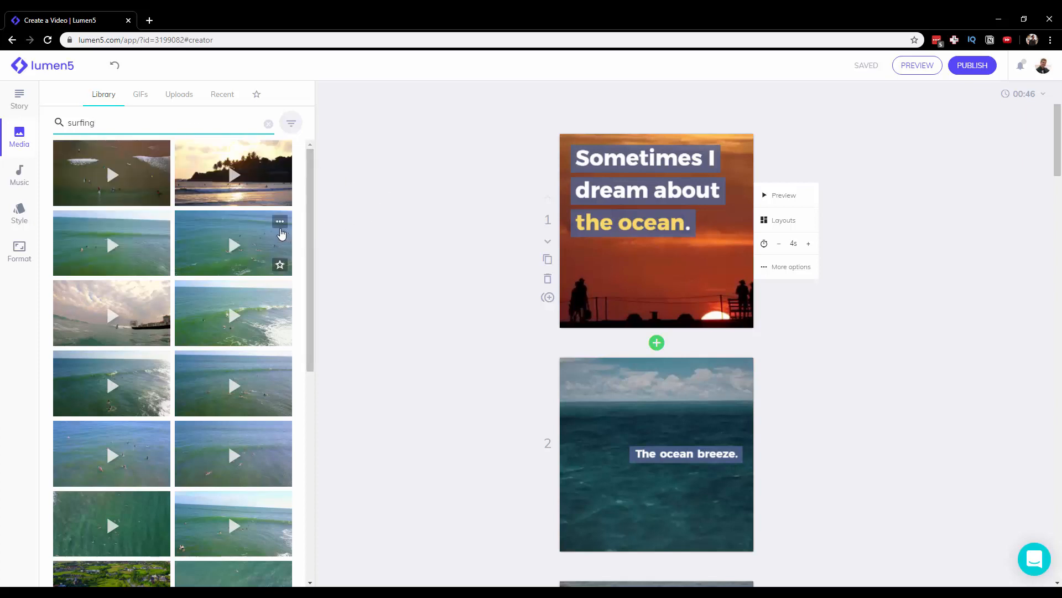
pyautogui.moveTo(281, 233); pyautogui.dragTo(627, 233)
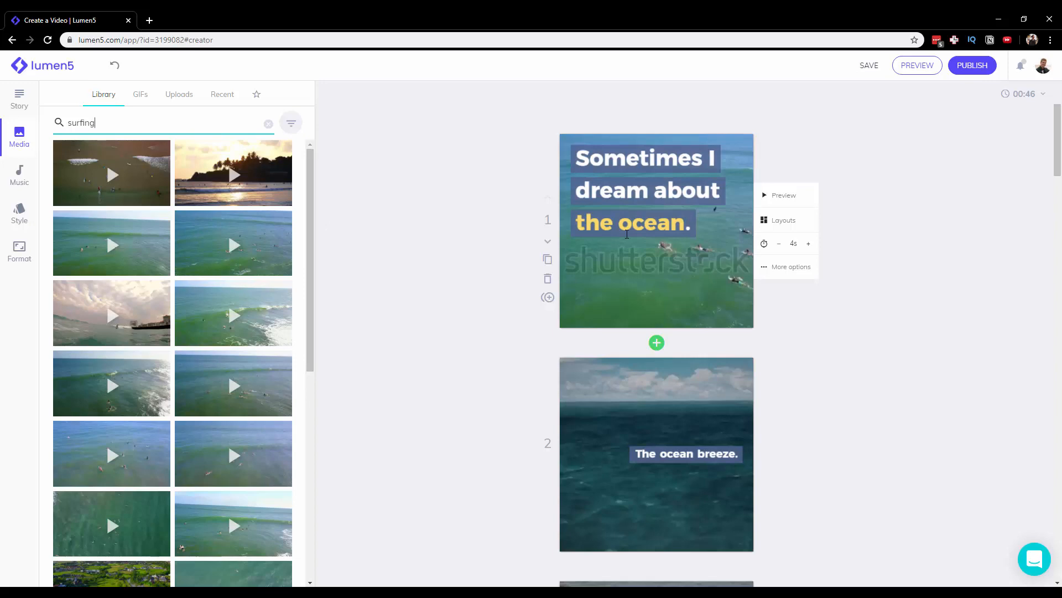
# Step: Search the media library for "joyful" and "joyful surfers" footage for the Joyful scene
pyautogui.scroll(-12, 627, 233)
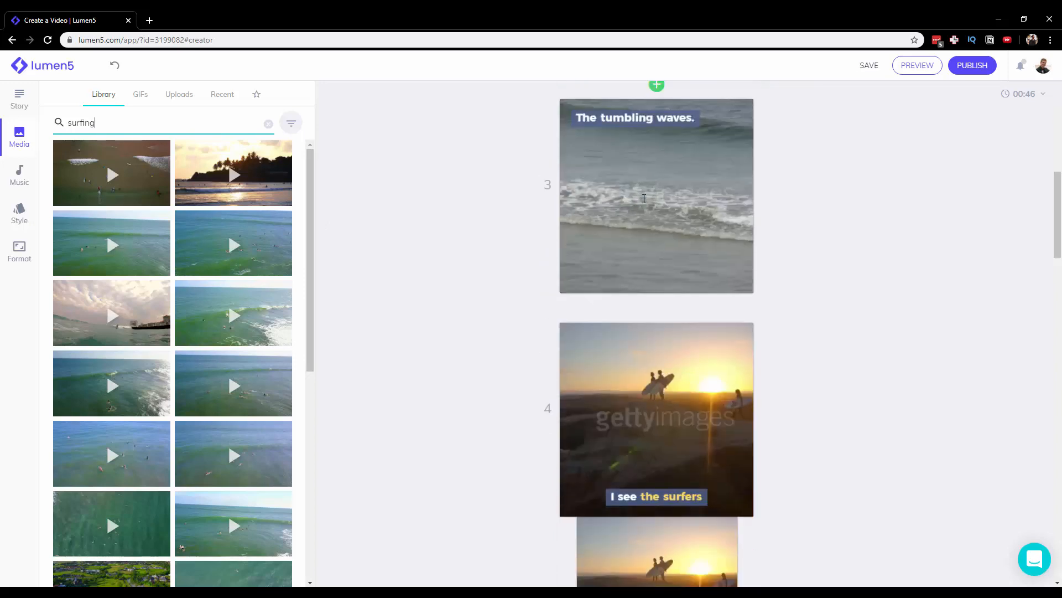
pyautogui.scroll(-8, 657, 174)
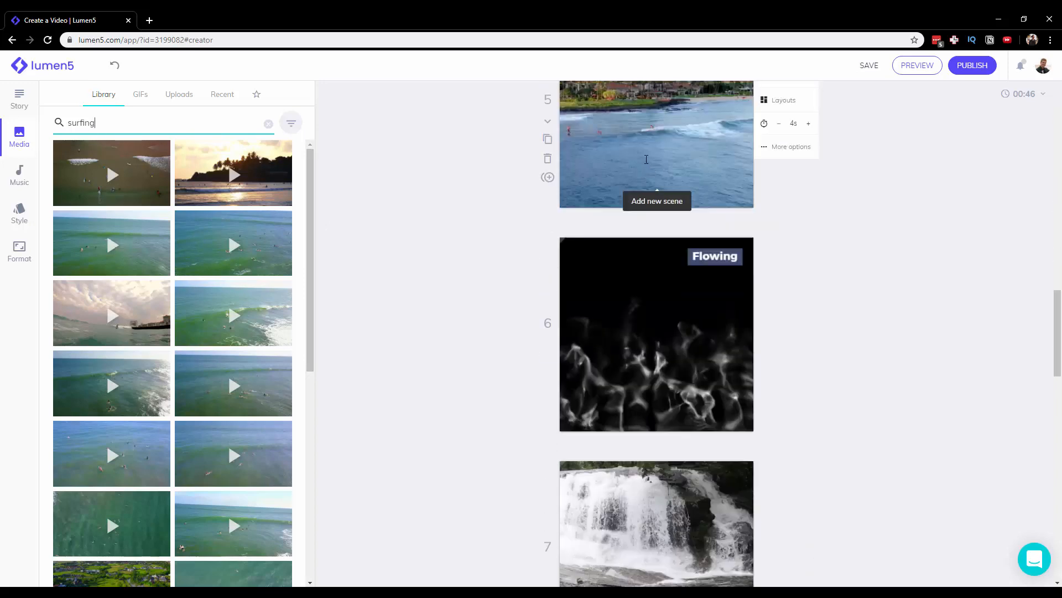
pyautogui.scroll(3, 607, 219)
pyautogui.click(607, 219)
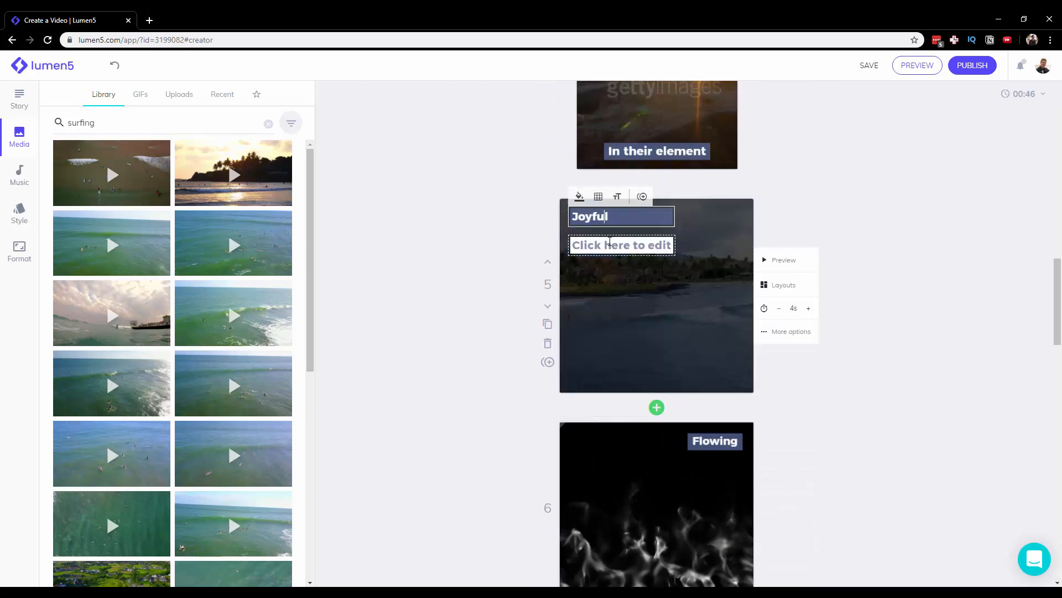
pyautogui.click(203, 118)
pyautogui.hotkey('ctrl', 'a')
pyautogui.write('joyful')
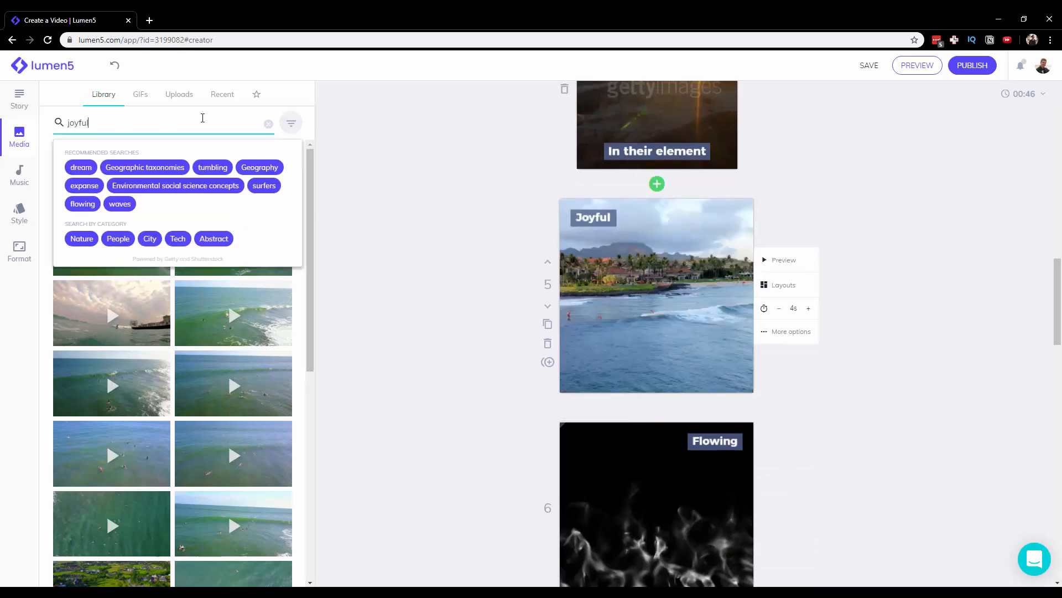
pyautogui.press('Return')
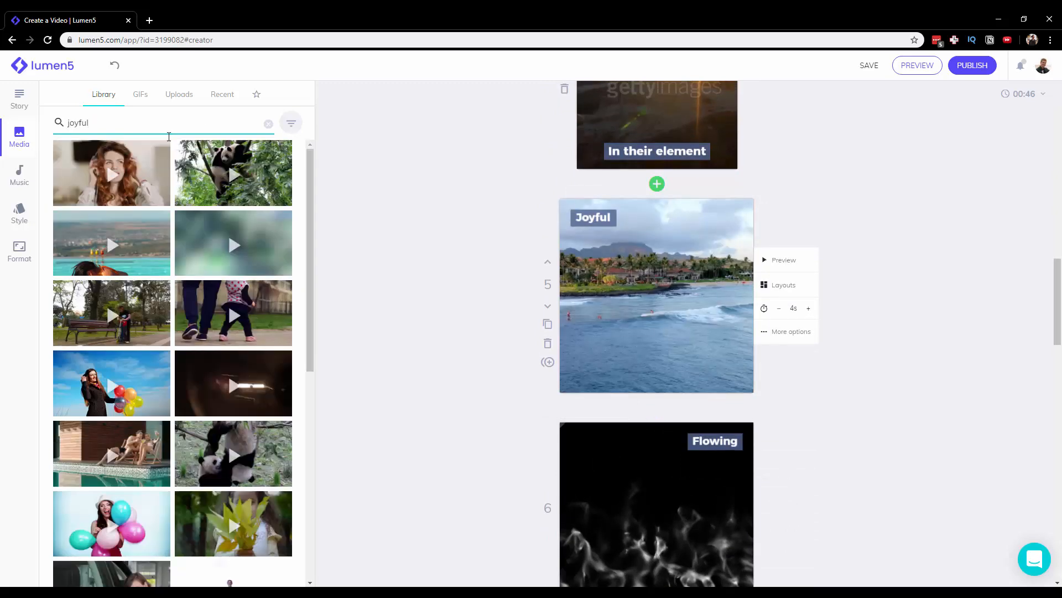
pyautogui.click(142, 126)
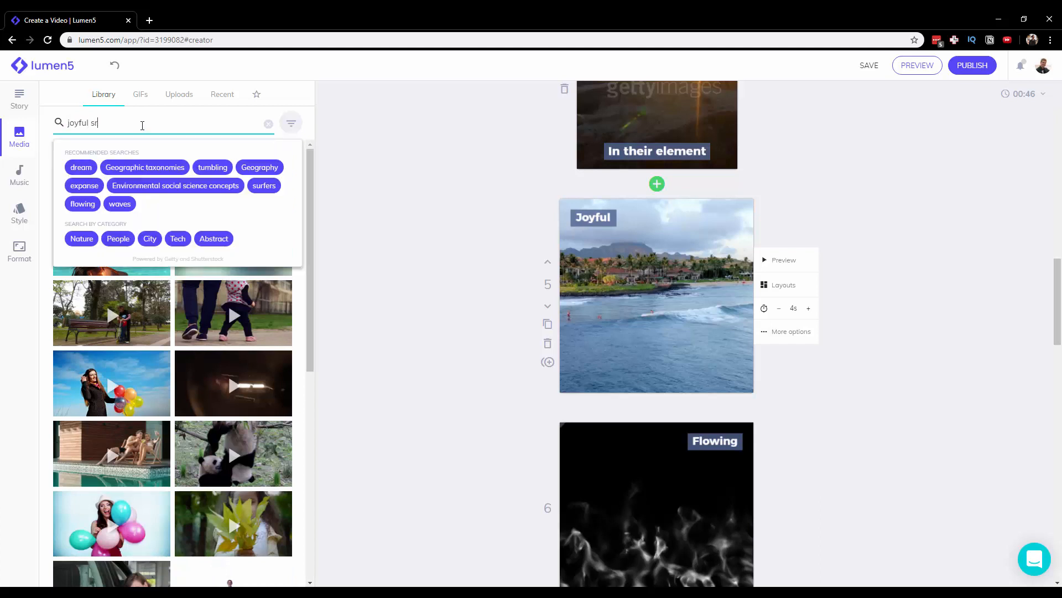
pyautogui.write('surfers')
pyautogui.press('Return')
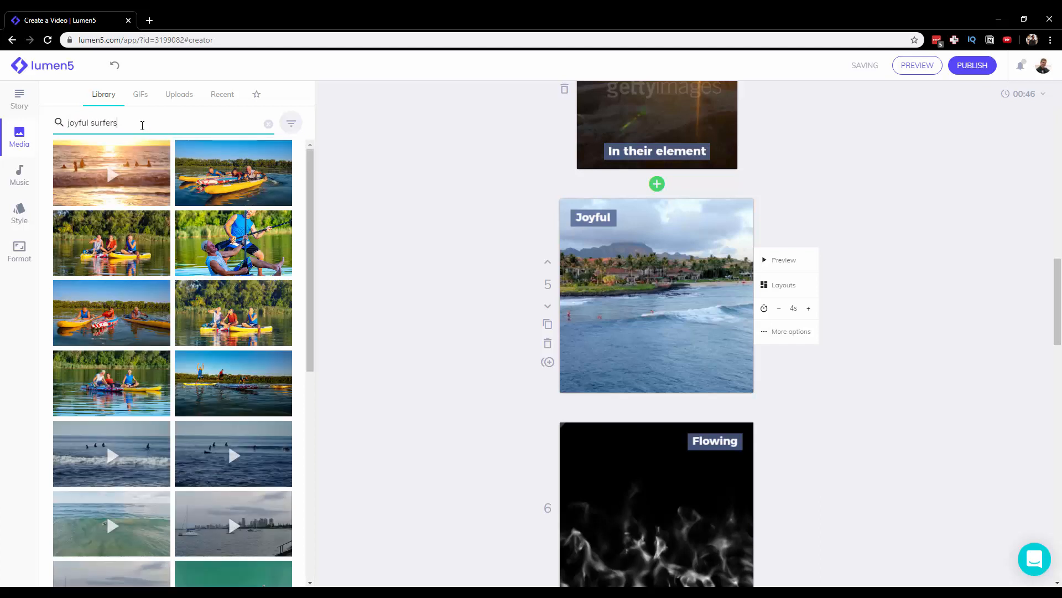
# Step: Replace the Joyful scene's background with the clip of two surfers high-fiving from a "happy surfing" library search
pyautogui.click(164, 119)
pyautogui.hotkey('ctrl', 'a')
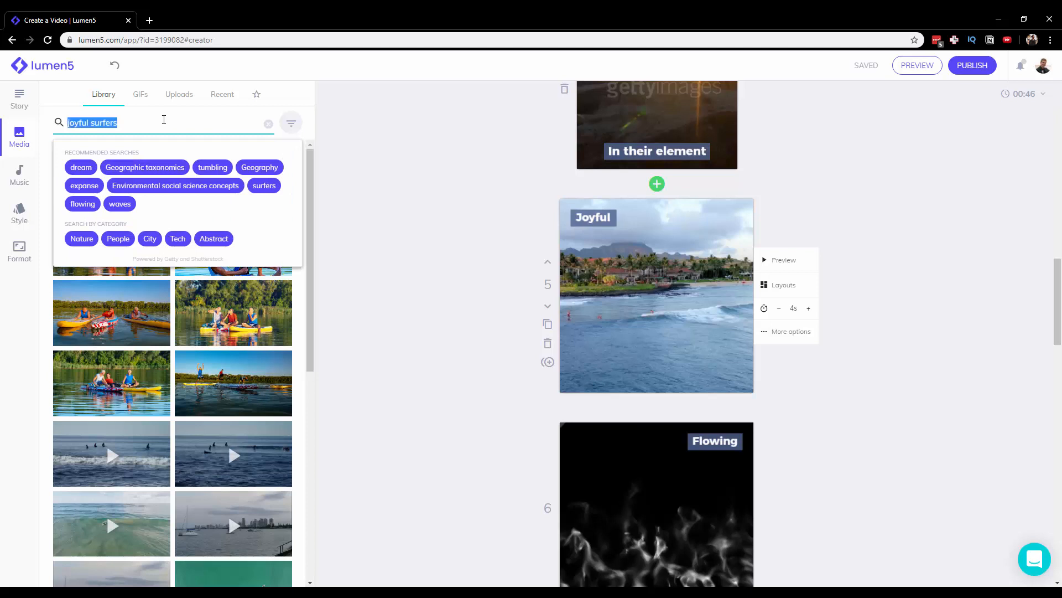
pyautogui.write('hpp')
pyautogui.write('py surfing')
pyautogui.press('Return')
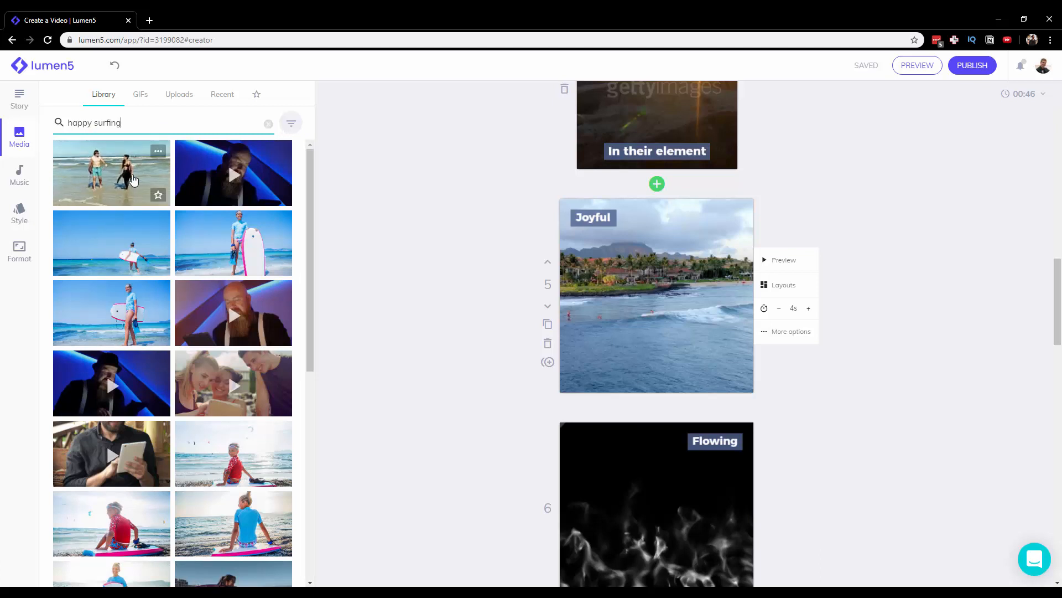
pyautogui.click(132, 180)
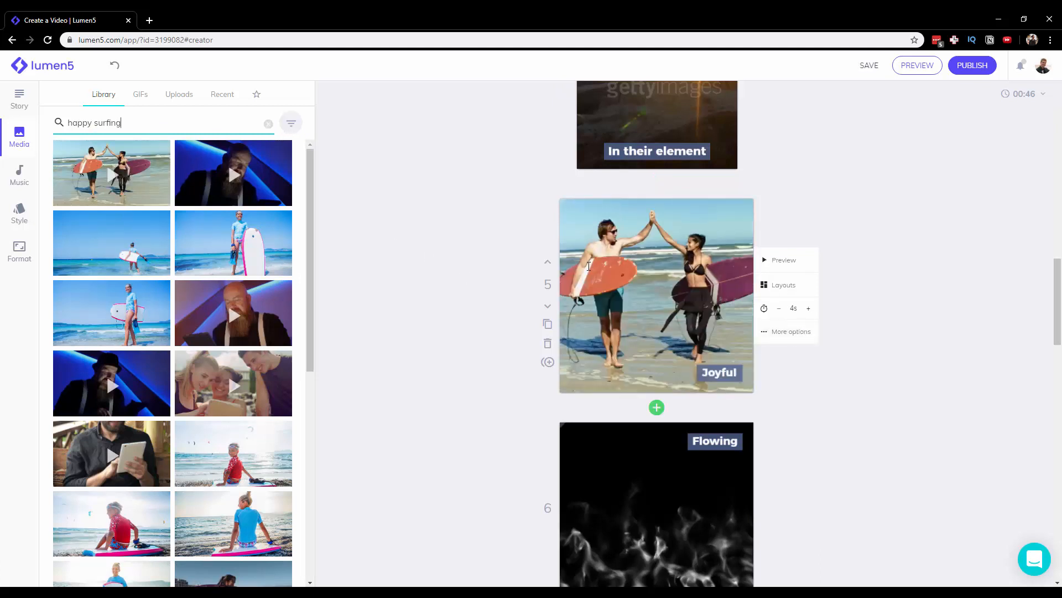
pyautogui.scroll(-4, 500, 266)
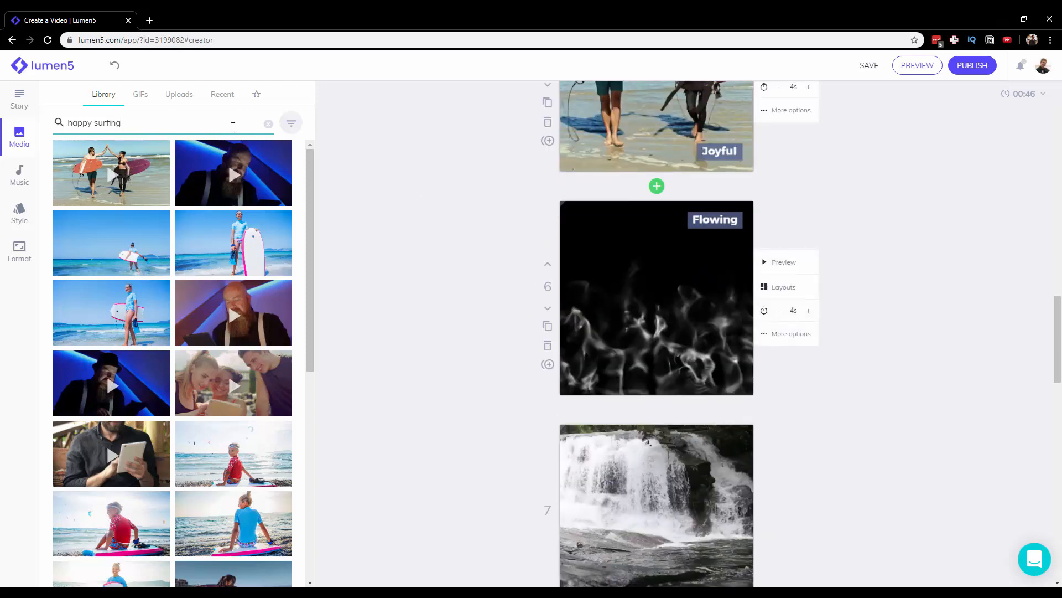
pyautogui.click(232, 123)
pyautogui.click(396, 177)
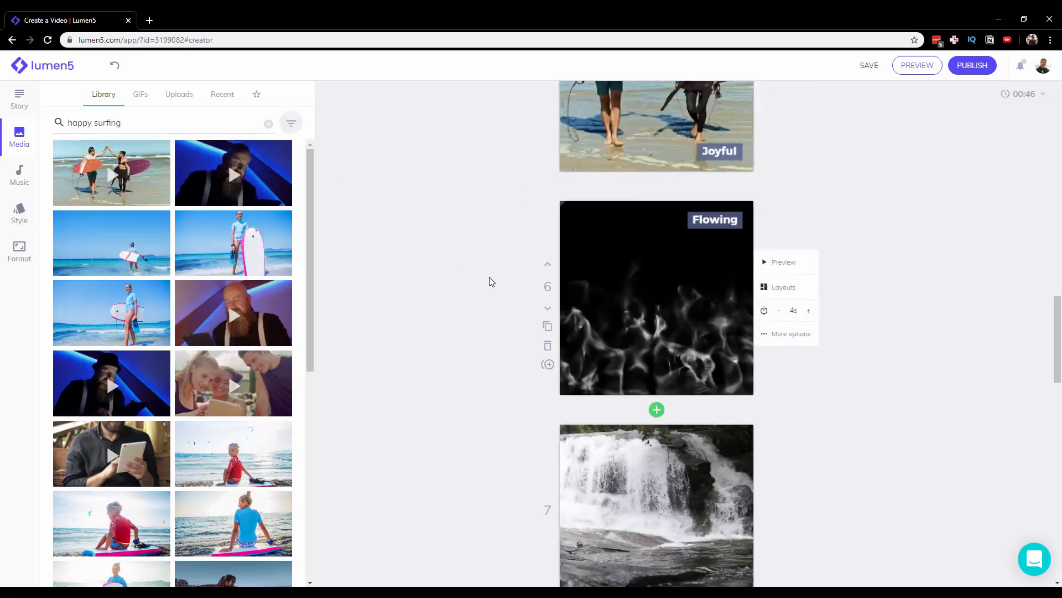
pyautogui.scroll(4, 492, 288)
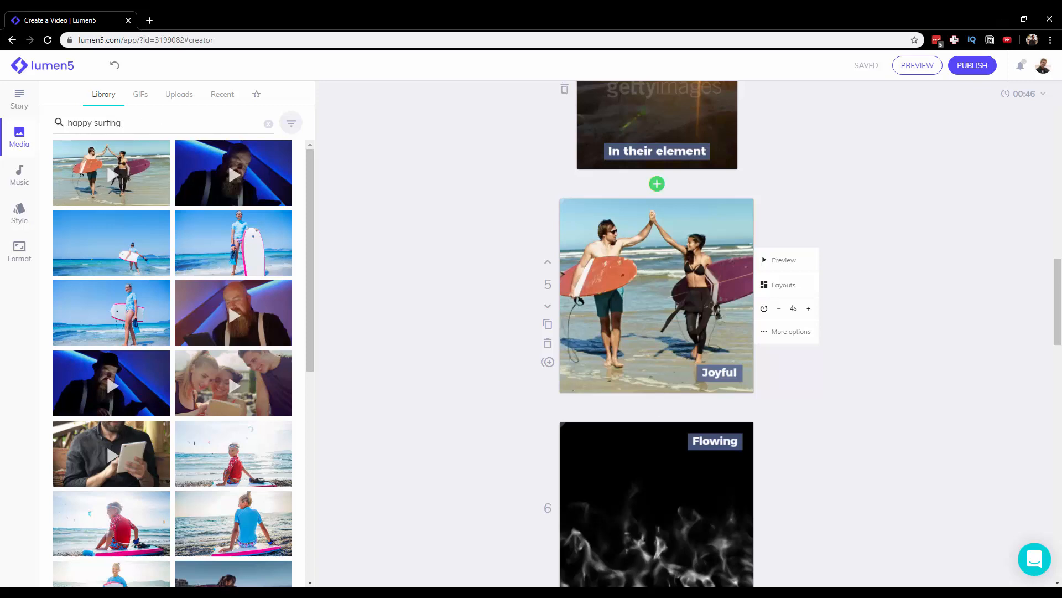
# Step: Look at the trim and crop options of the Joyful scene's clip and close them without changes
pyautogui.click(809, 332)
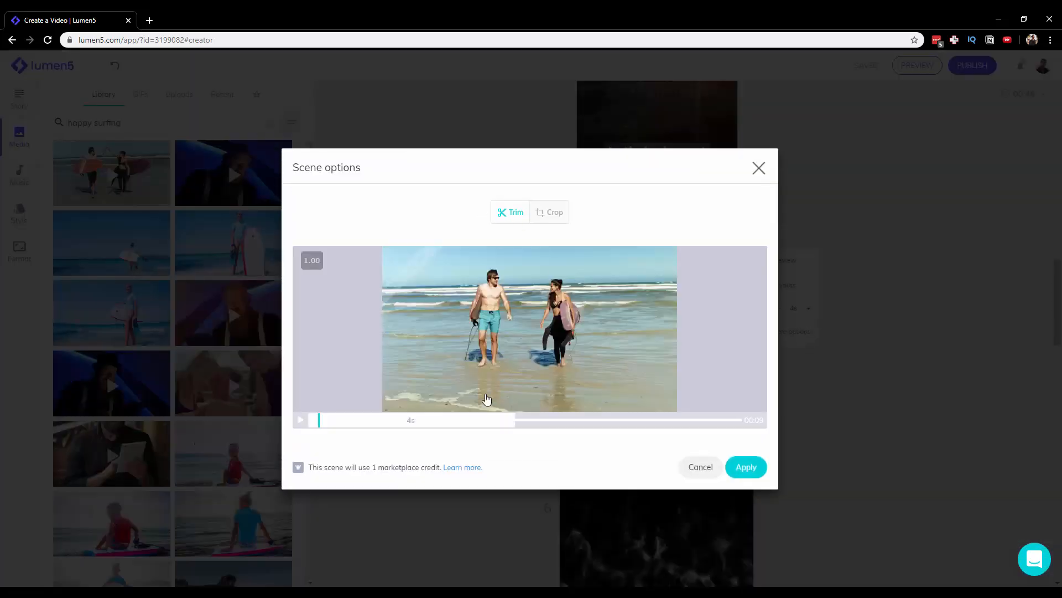
pyautogui.click(557, 212)
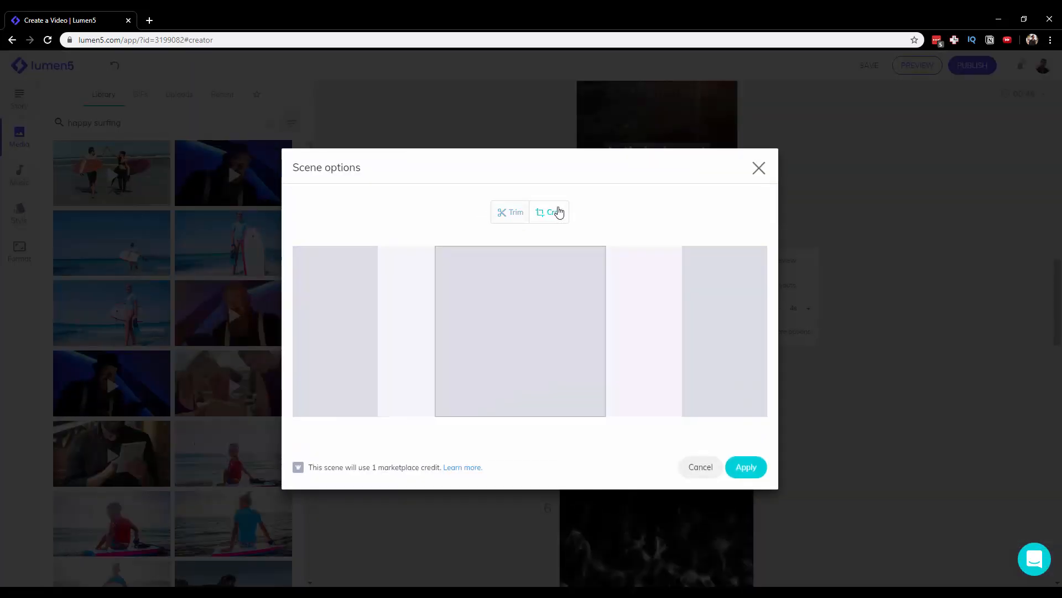
pyautogui.click(517, 212)
pyautogui.click(758, 168)
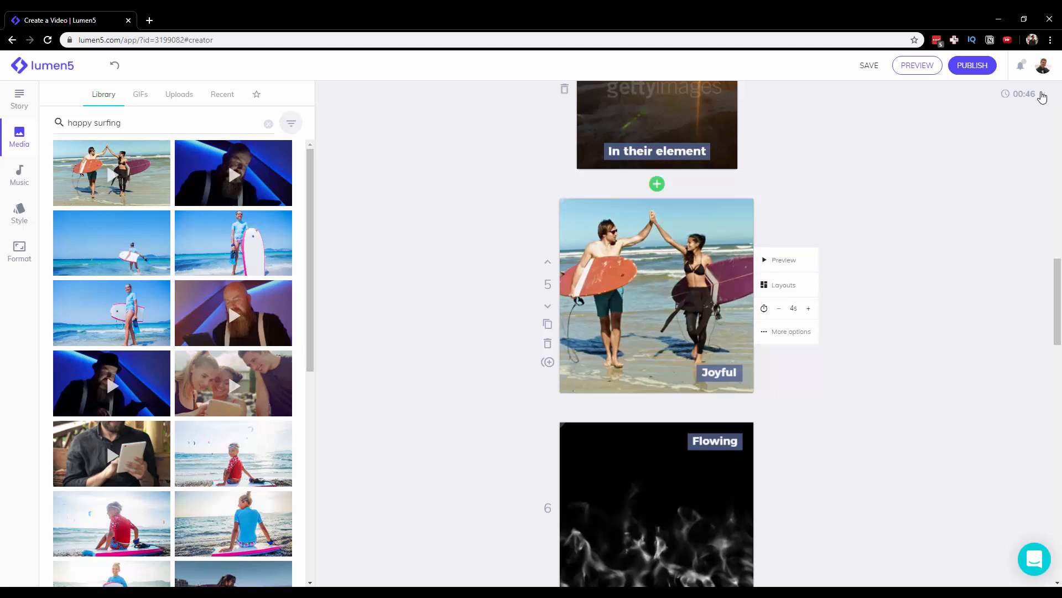
# Step: Add a blank scene after the final alarm clock scene
pyautogui.click(1042, 94)
pyautogui.scroll(-20, 941, 254)
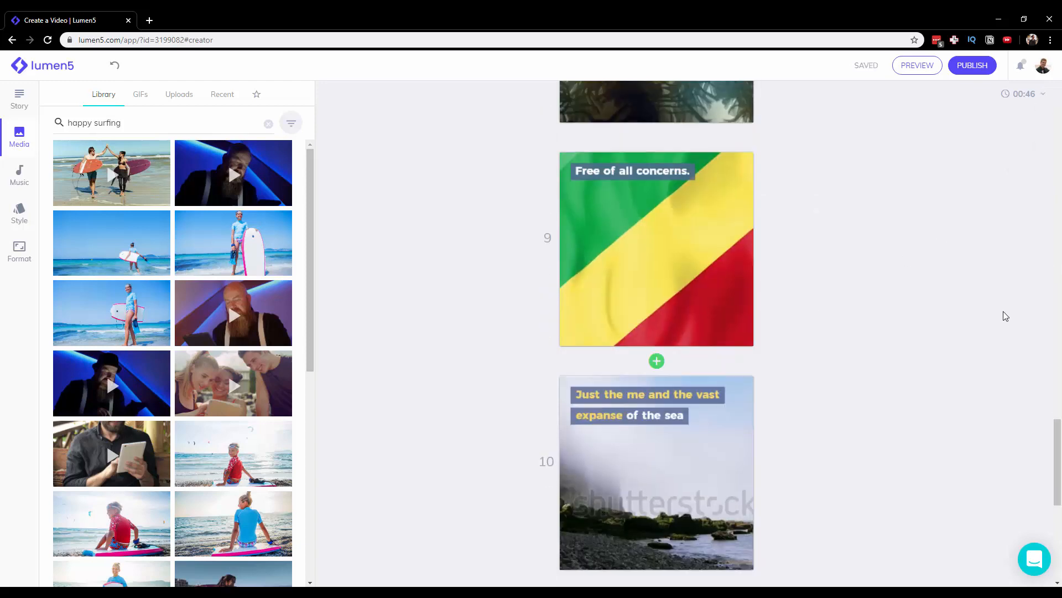
pyautogui.click(22, 104)
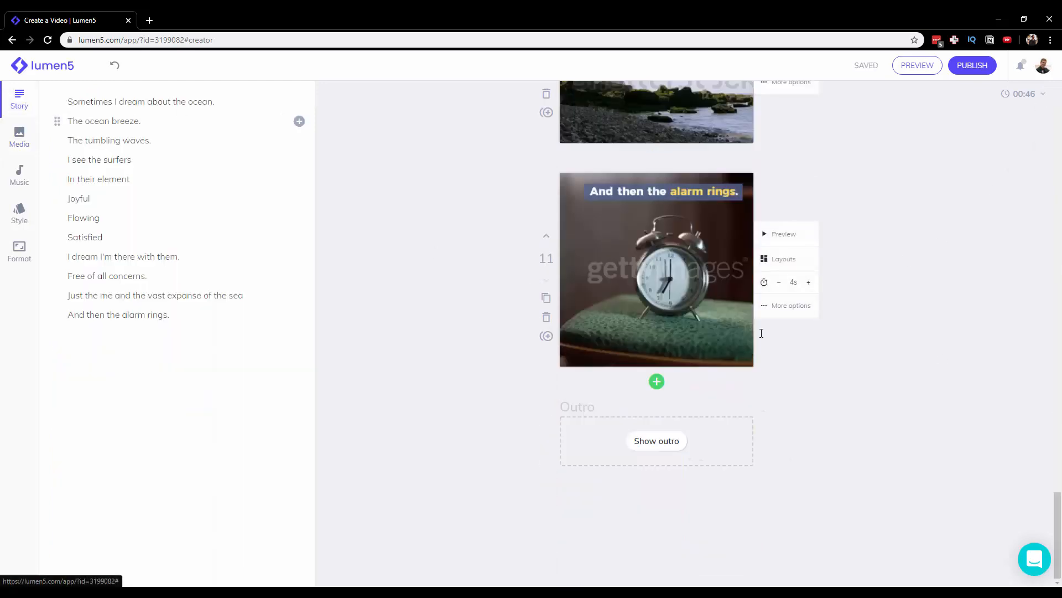
pyautogui.click(658, 381)
pyautogui.scroll(-4, 604, 400)
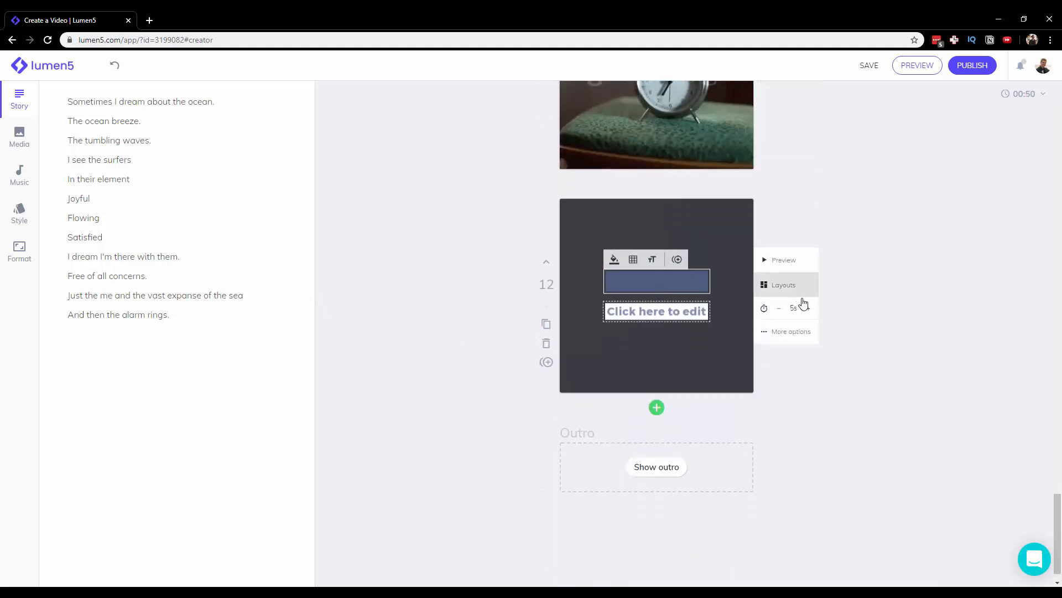
# Step: Set the blank scene's duration to 17 seconds and check the overall video speed options
pyautogui.click(809, 309)
pyautogui.click(809, 309)
pyautogui.click(809, 309)
pyautogui.click(809, 309)
pyautogui.click(809, 308)
pyautogui.click(809, 309)
pyautogui.click(809, 309)
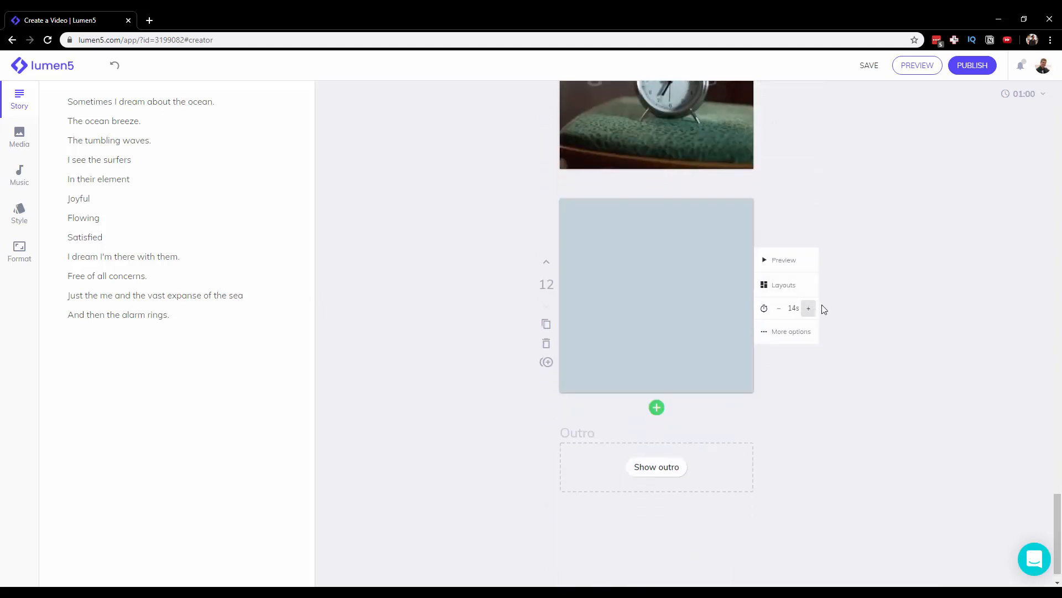
pyautogui.click(809, 309)
pyautogui.click(809, 309)
pyautogui.click(806, 309)
pyautogui.click(1044, 94)
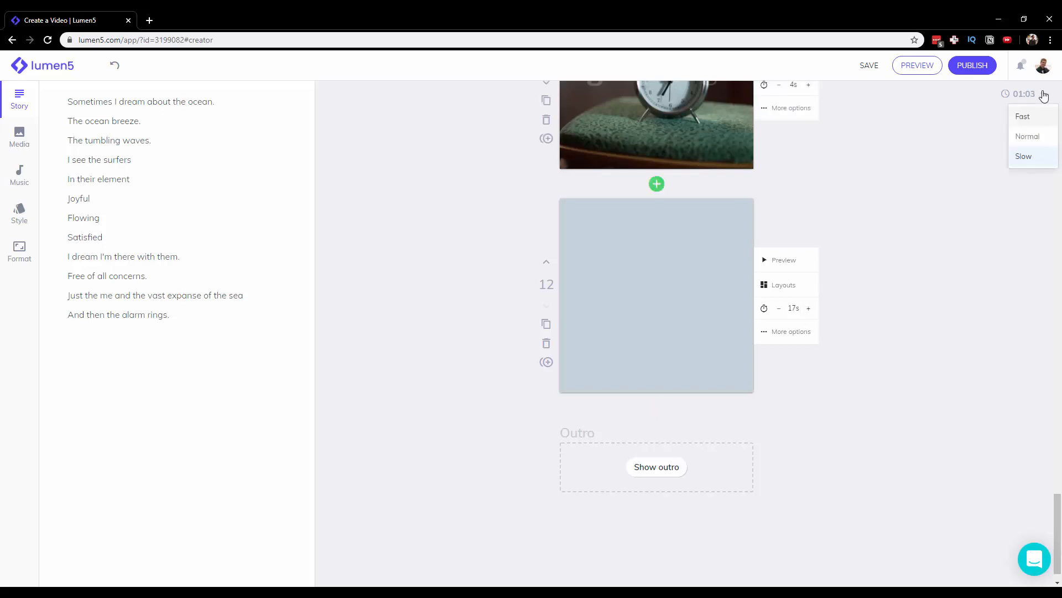
# Step: Try the 16:9 Instagram Post format on the video
pyautogui.scroll(1, 789, 230)
pyautogui.click(20, 252)
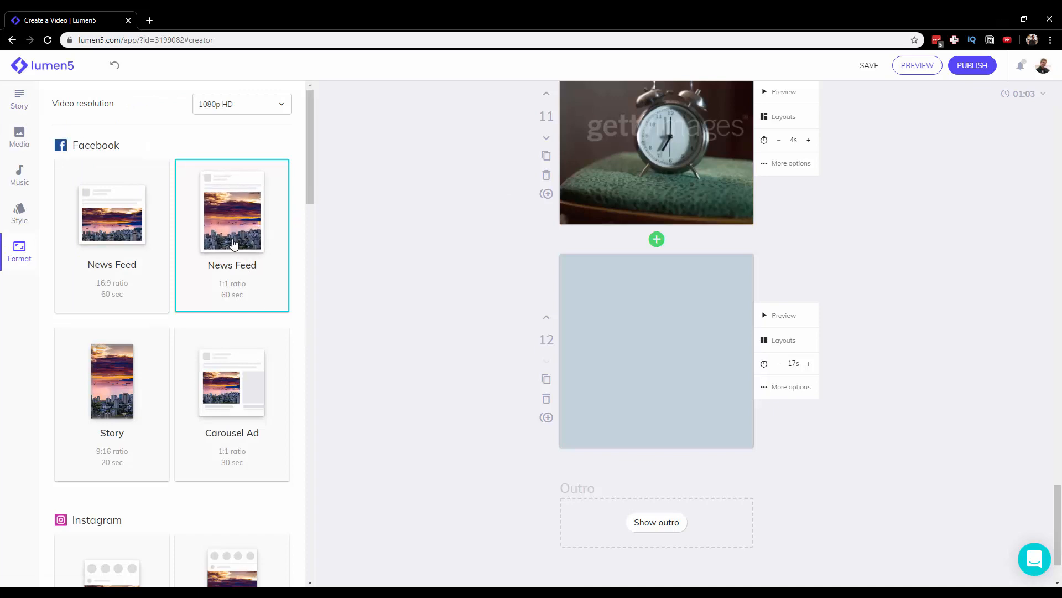
pyautogui.scroll(-5, 210, 277)
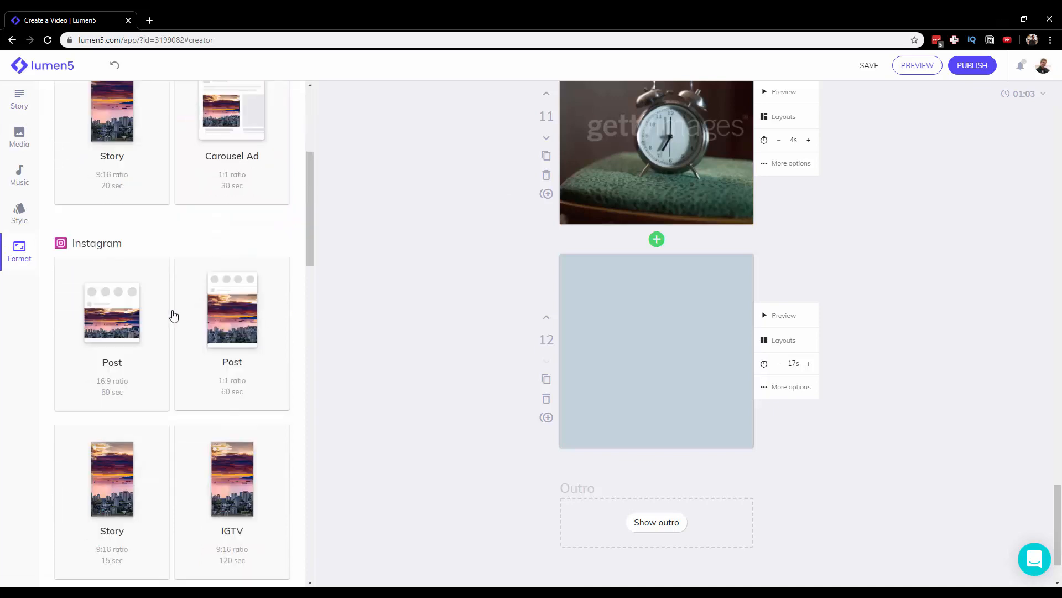
pyautogui.click(106, 320)
pyautogui.scroll(5, 134, 332)
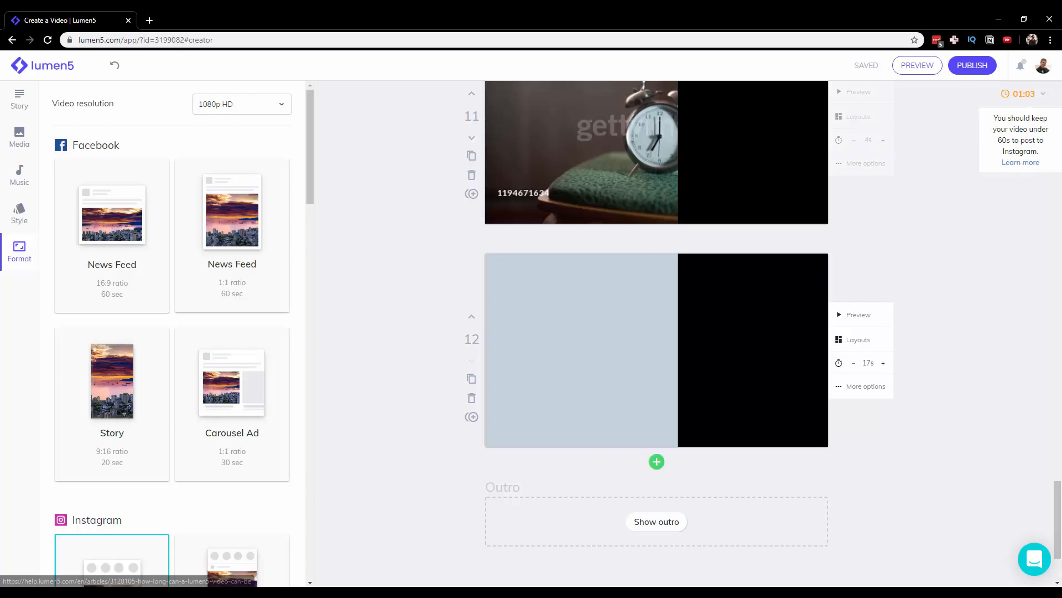
# Step: Review the closing scenes in the widescreen format and view the trim options of the "Free of all concerns." scene
pyautogui.scroll(12, 689, 323)
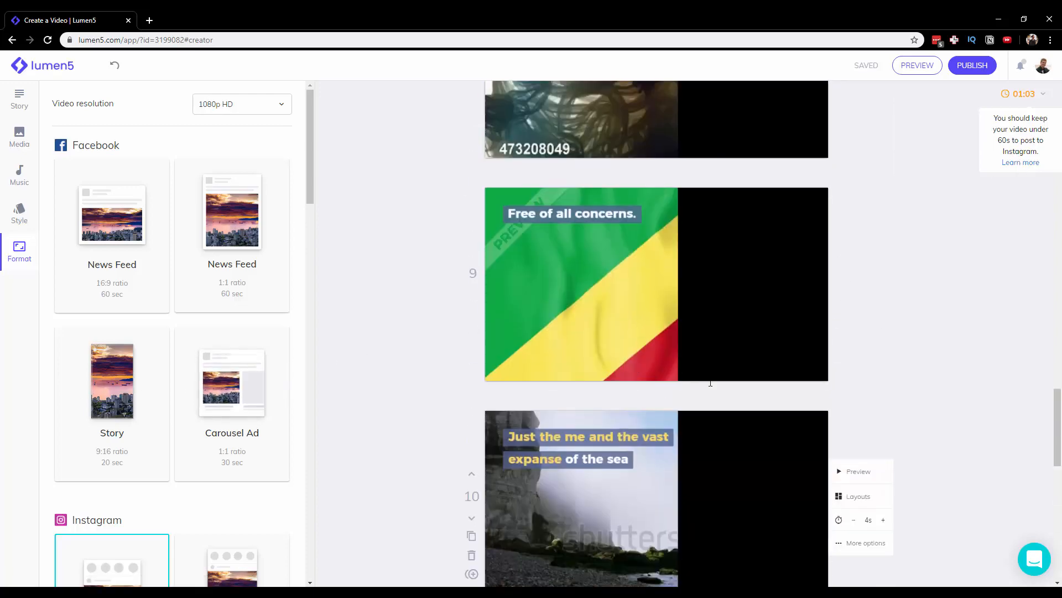
pyautogui.scroll(-4, 689, 324)
pyautogui.scroll(-3, 207, 360)
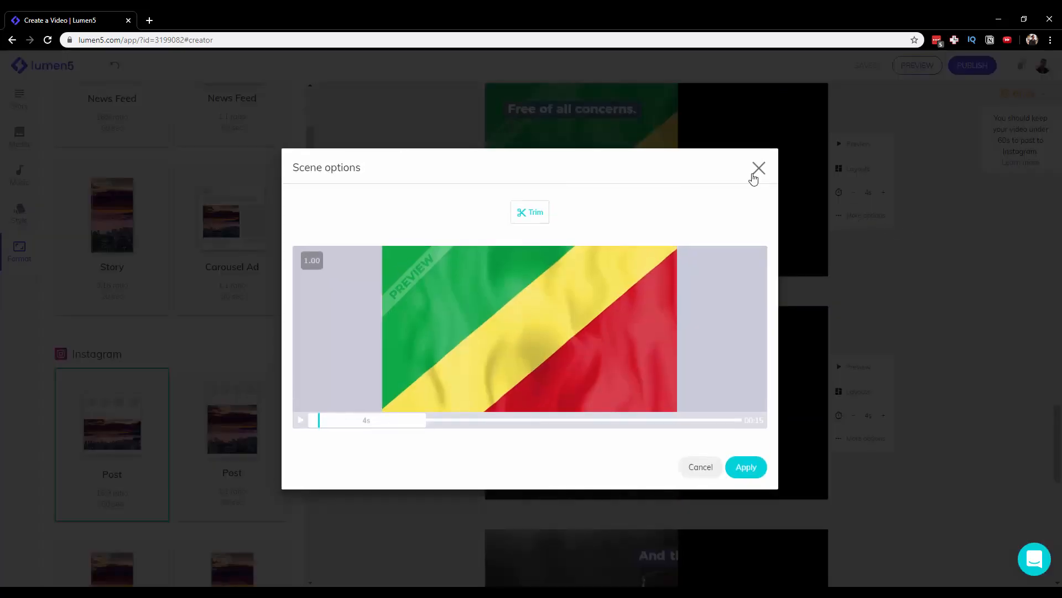
pyautogui.click(760, 168)
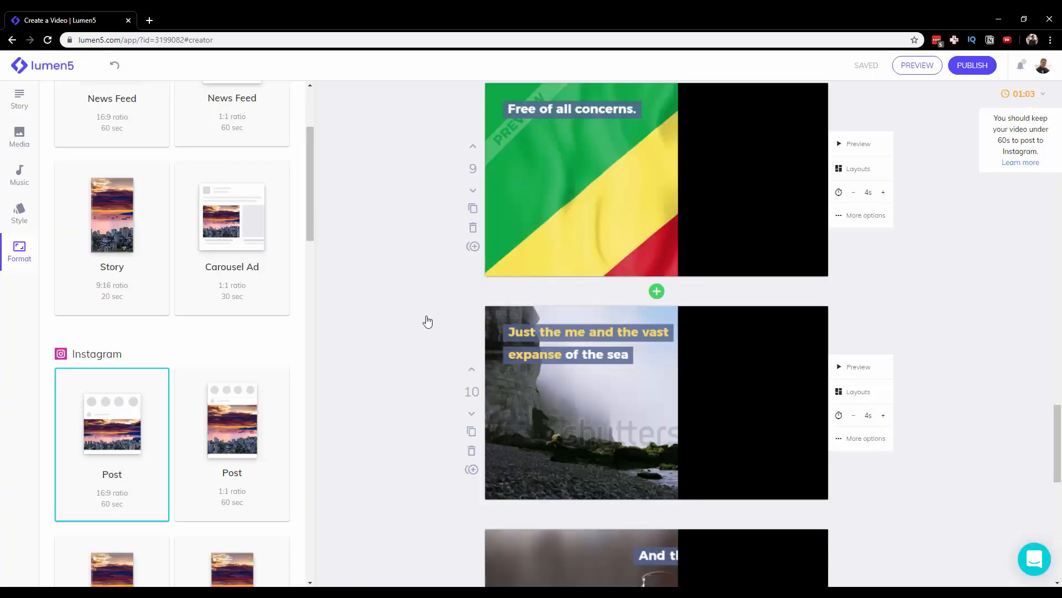
# Step: Switch the video to the 1:1 Instagram Post format and check how the scenes fit
pyautogui.click(244, 438)
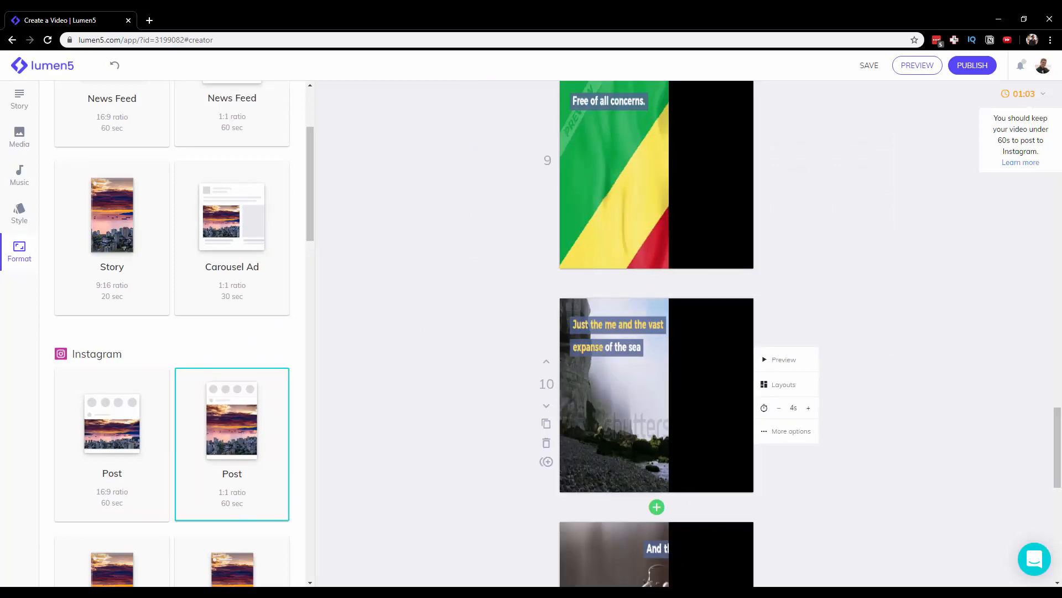
pyautogui.scroll(8, 685, 279)
pyautogui.scroll(-5, 711, 325)
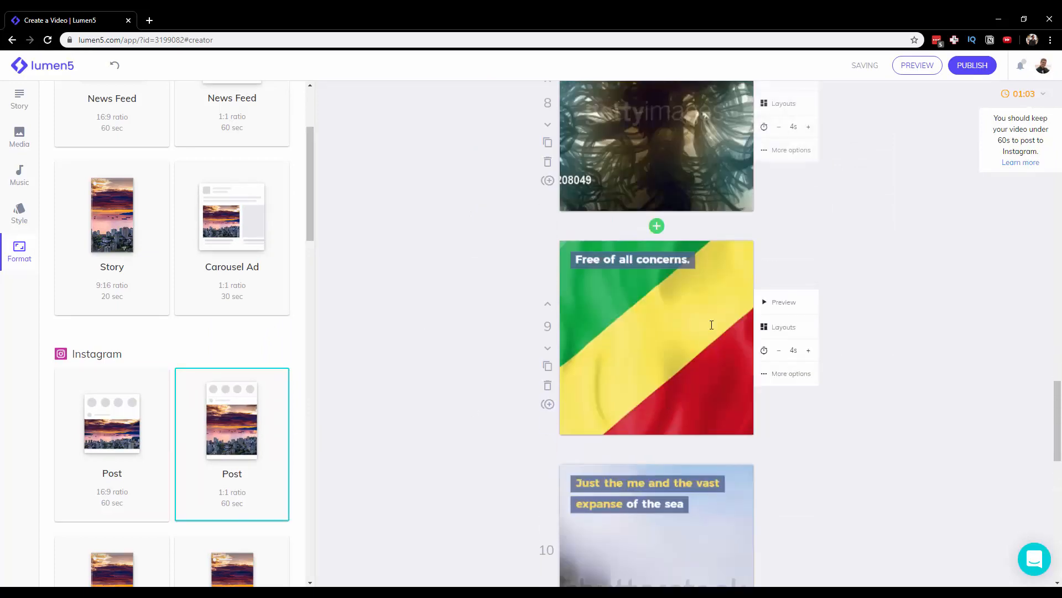
pyautogui.scroll(8, 712, 325)
pyautogui.scroll(6, 928, 124)
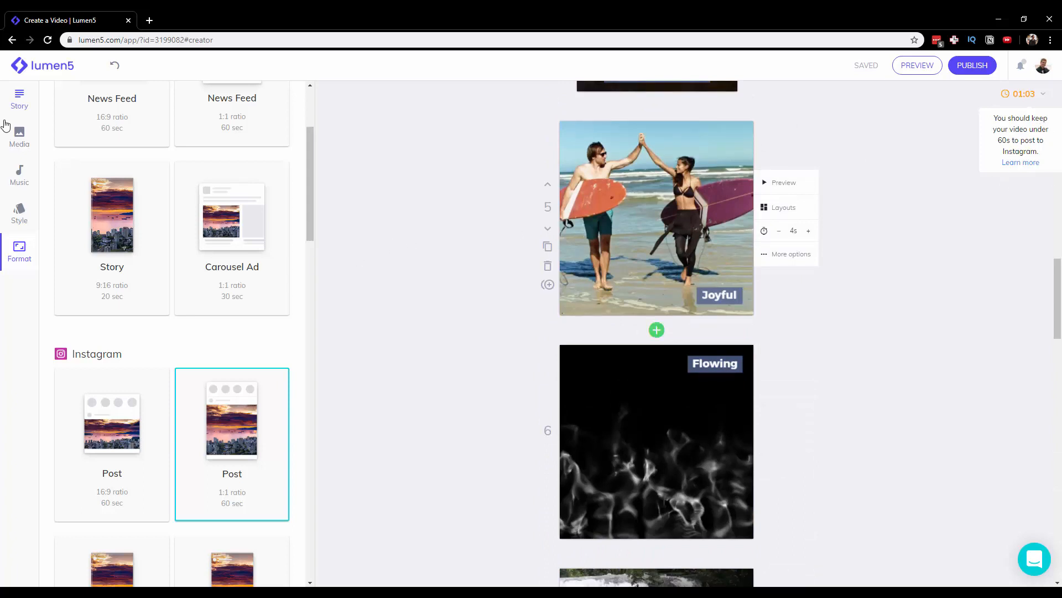
# Step: Browse the format presets for Facebook, Instagram, Twitter, Snapchat, YouTube and LinkedIn with their ratios and length limits
pyautogui.scroll(2, 122, 183)
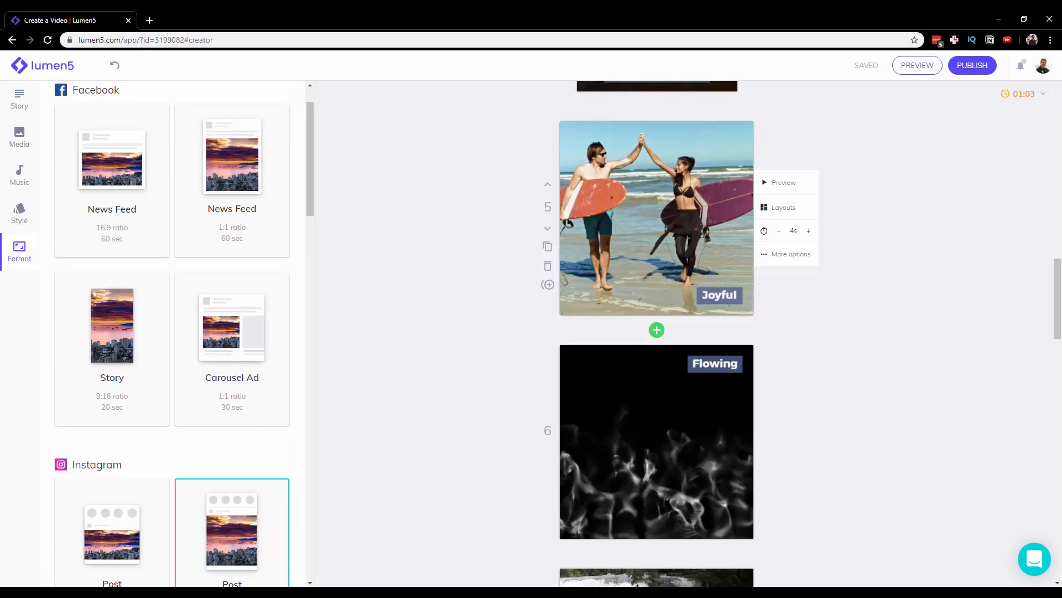
pyautogui.scroll(-6, 172, 332)
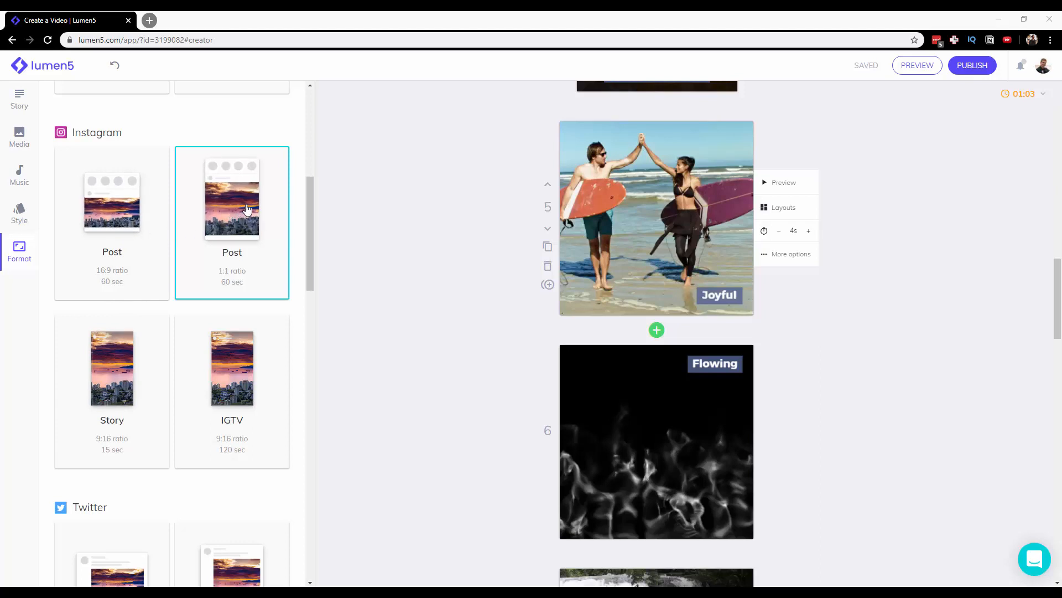
pyautogui.scroll(-6, 297, 220)
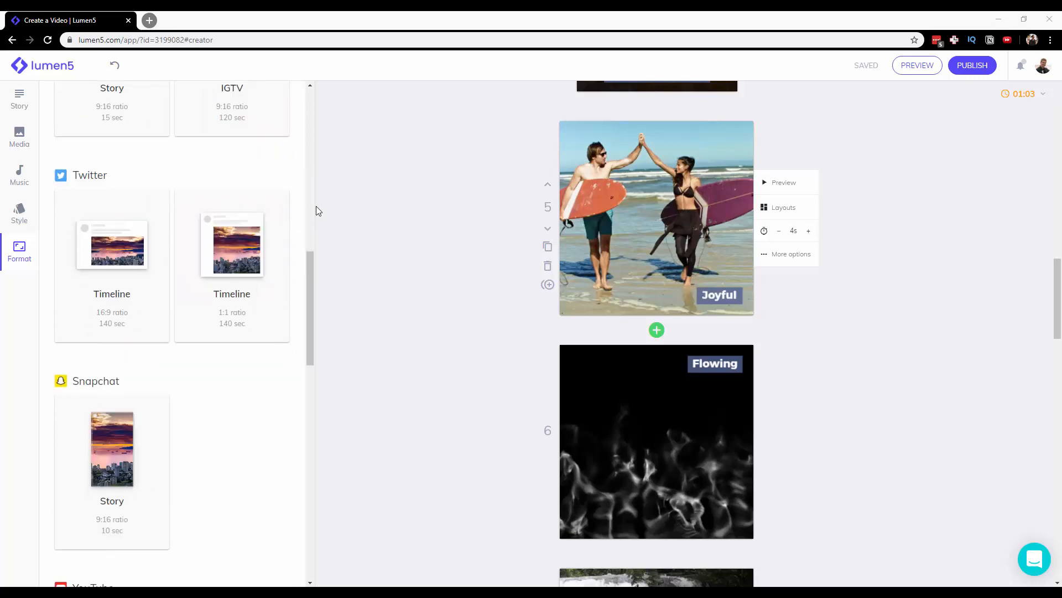
pyautogui.scroll(-1, 277, 178)
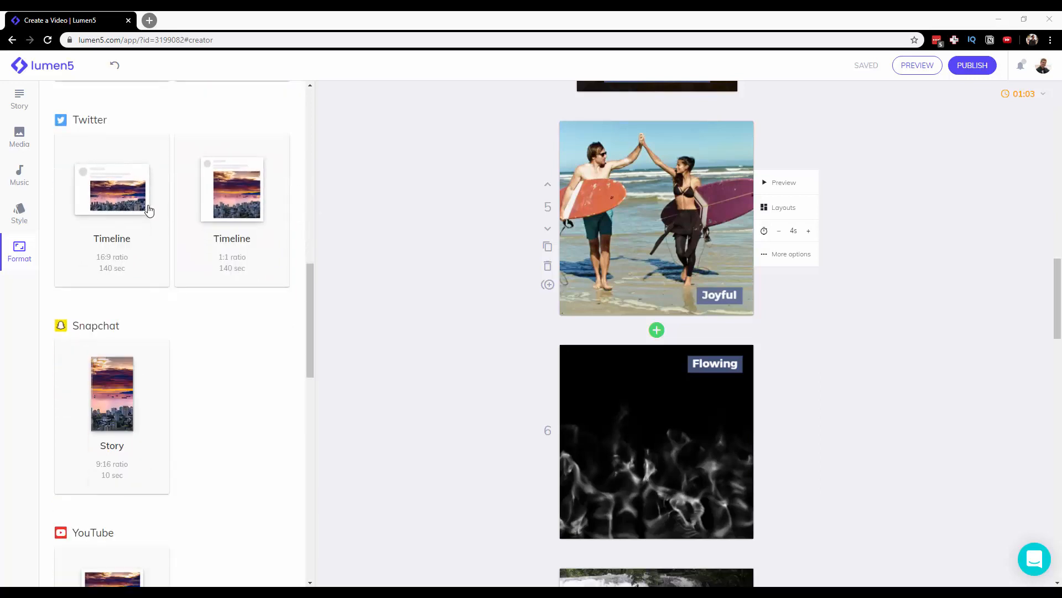
pyautogui.scroll(-5, 146, 310)
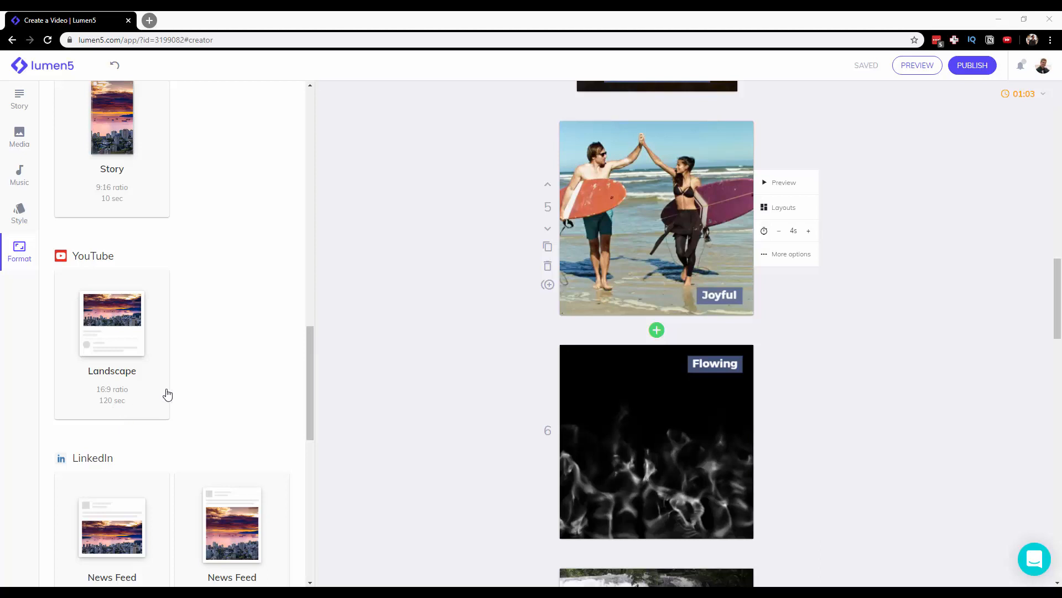
# Step: Leave the format presets for the story text, and start creating a new video from the video dashboard
pyautogui.scroll(13, 166, 396)
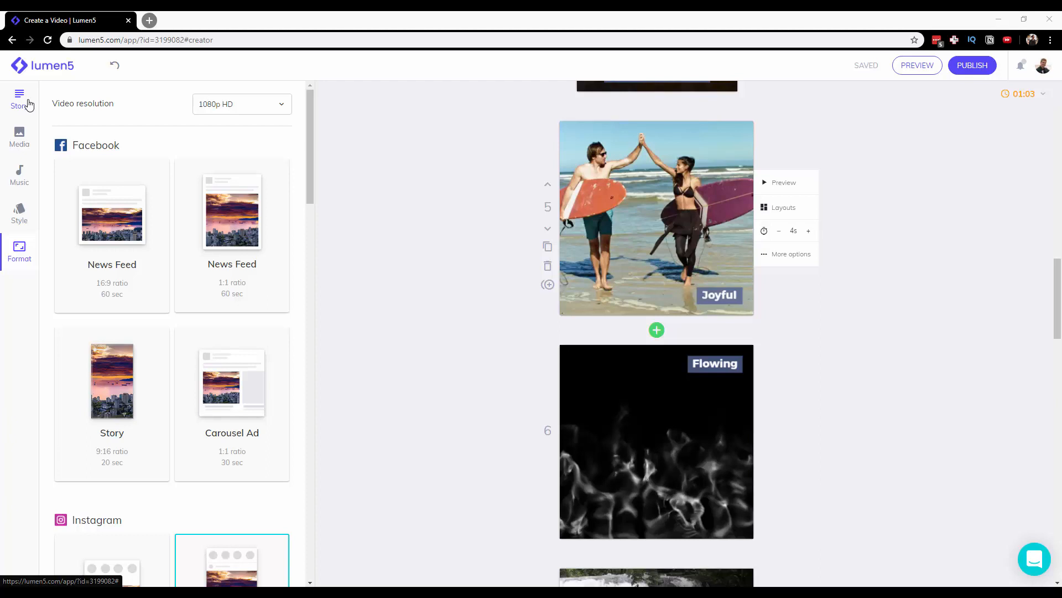
pyautogui.click(28, 105)
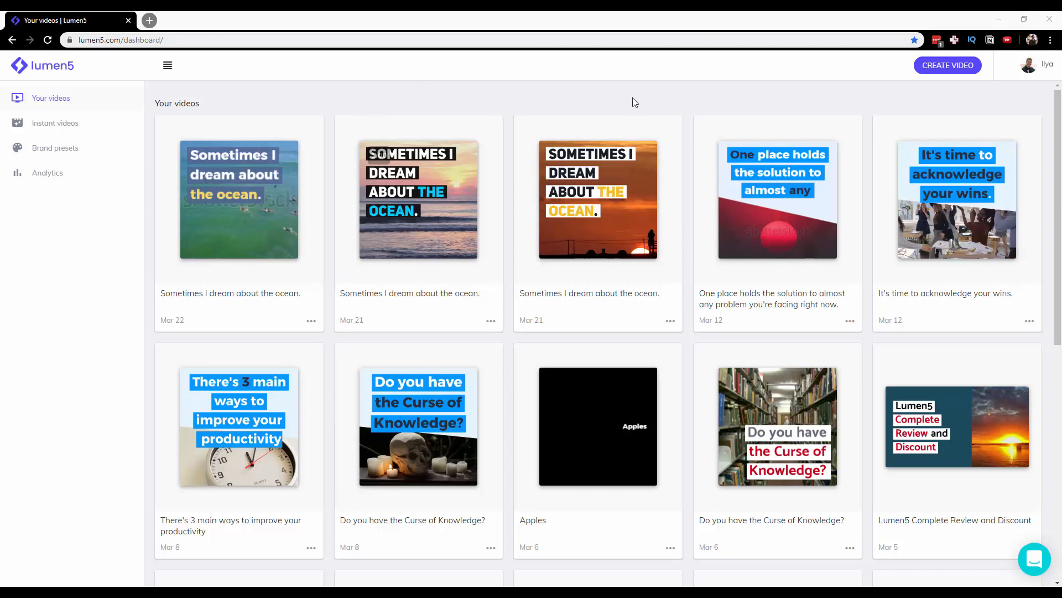
pyautogui.click(936, 67)
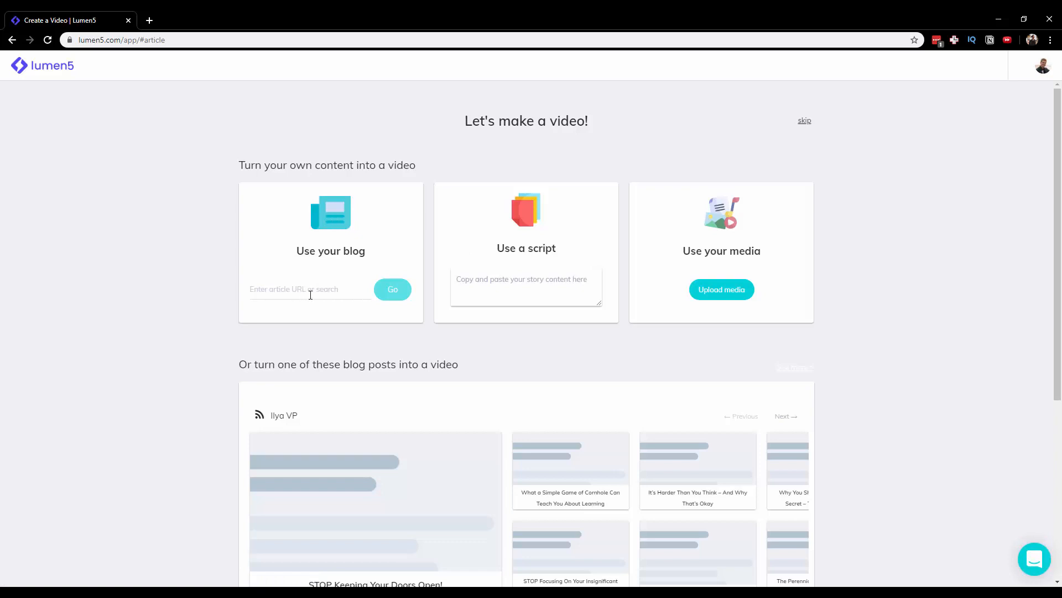
pyautogui.click(520, 281)
pyautogui.write('In their element')
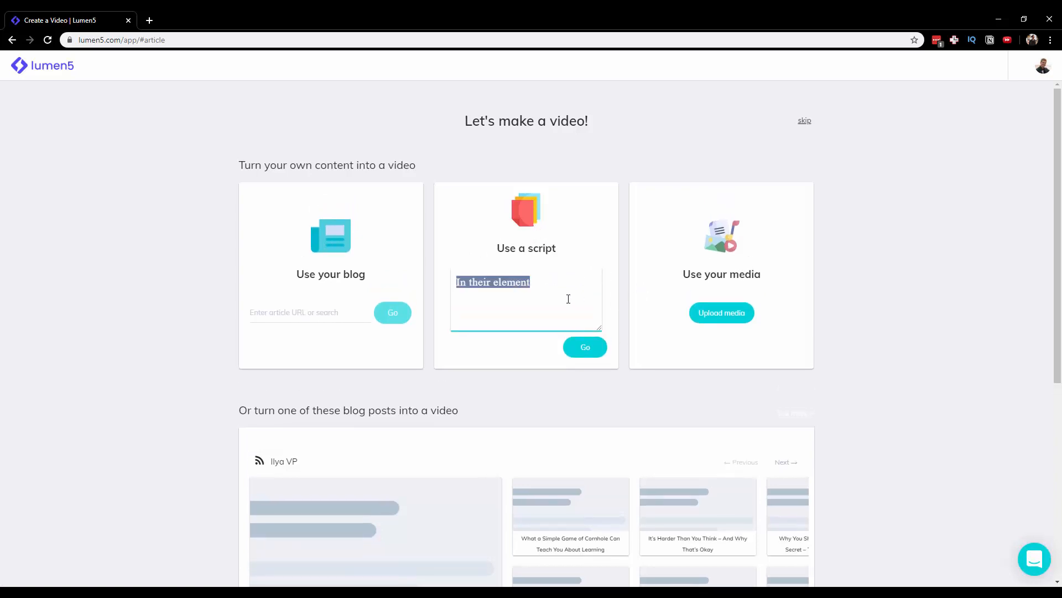
pyautogui.press('BackSpace')
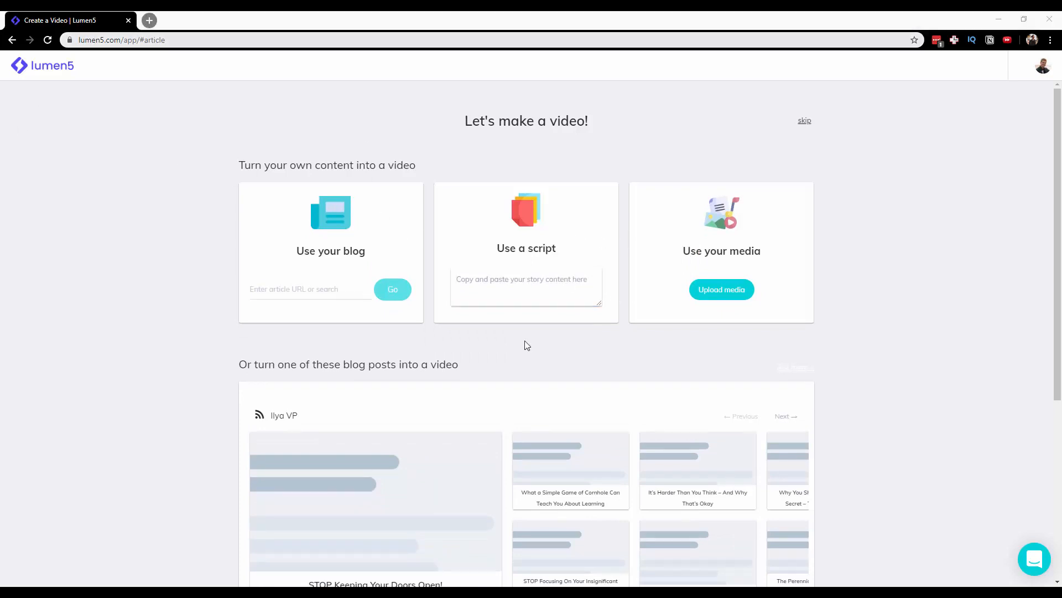
# Step: Look through the ways to start a video: own blog article, script, media upload, suggested blog posts and templates
pyautogui.scroll(-1, 226, 354)
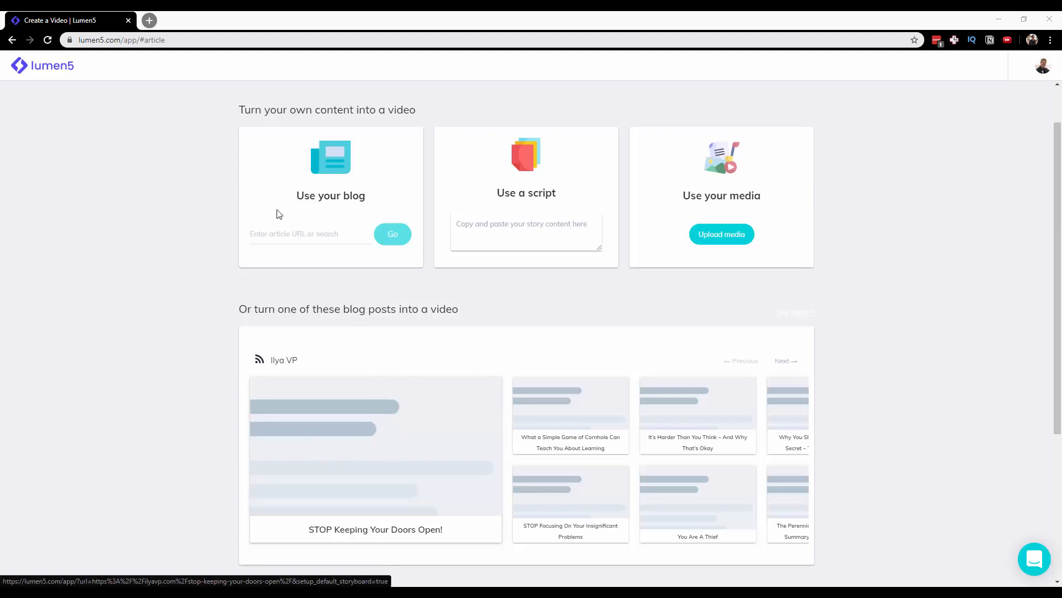
pyautogui.click(296, 238)
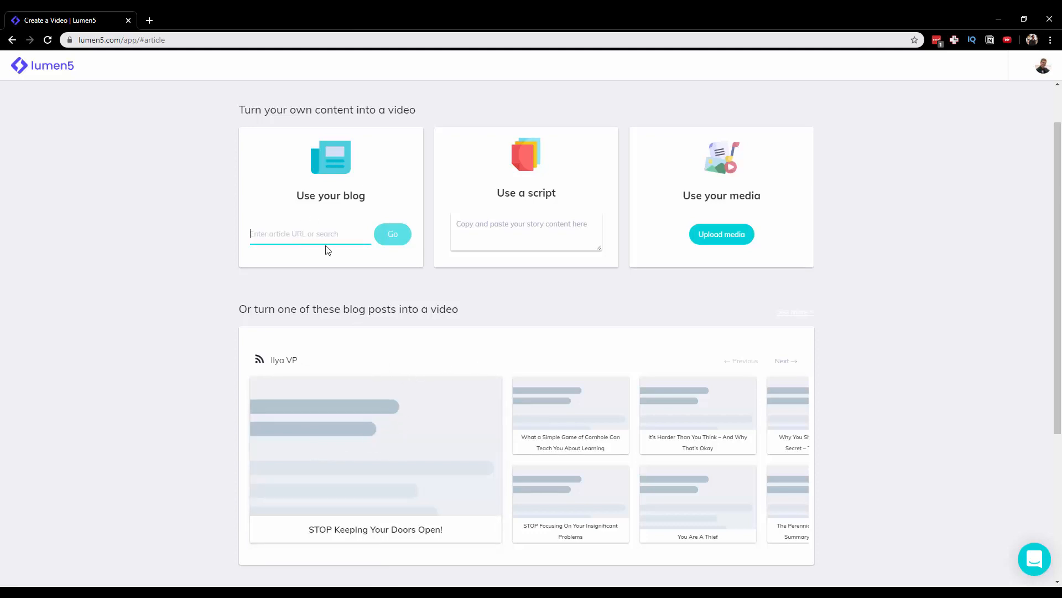
pyautogui.scroll(-2, 690, 234)
pyautogui.scroll(2, 692, 232)
pyautogui.scroll(-4, 705, 240)
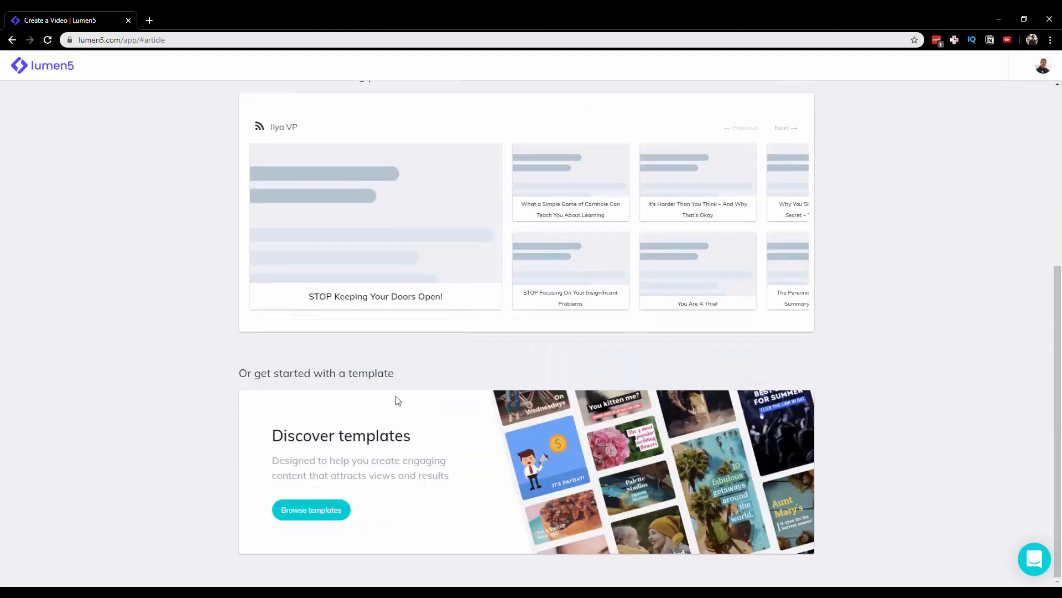
# Step: Paste the copied ocean-dream text as the video's script and continue to the format selection
pyautogui.scroll(5, 399, 401)
pyautogui.click(522, 280)
pyautogui.hotkey('ctrl', 'v')
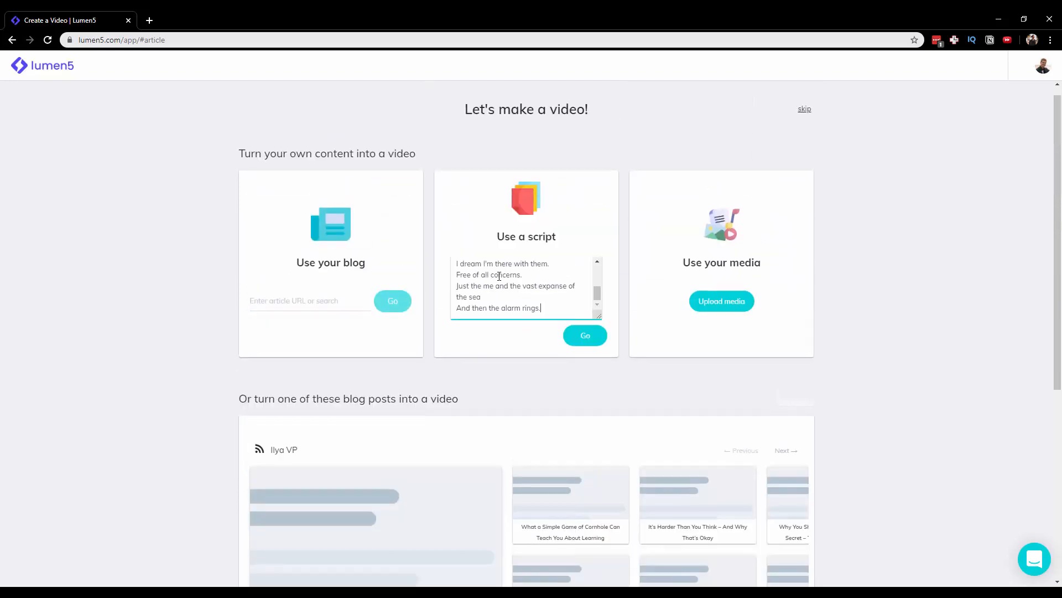
pyautogui.click(585, 336)
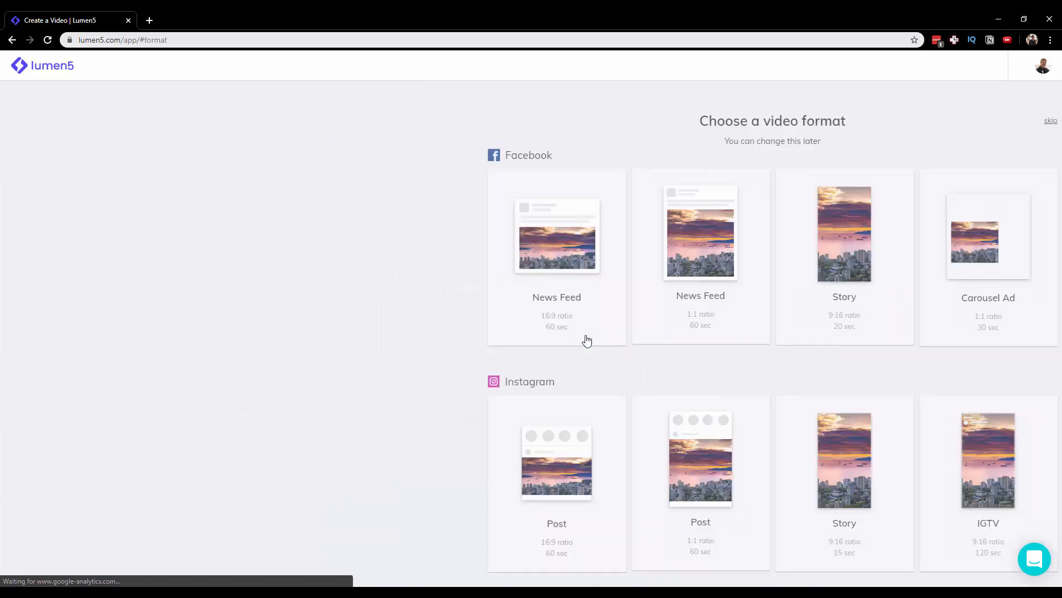
# Step: Examine the available video formats for each social network, from Facebook and Instagram to Pinterest and Custom, with their ratios and lengths
pyautogui.scroll(-10, 410, 162)
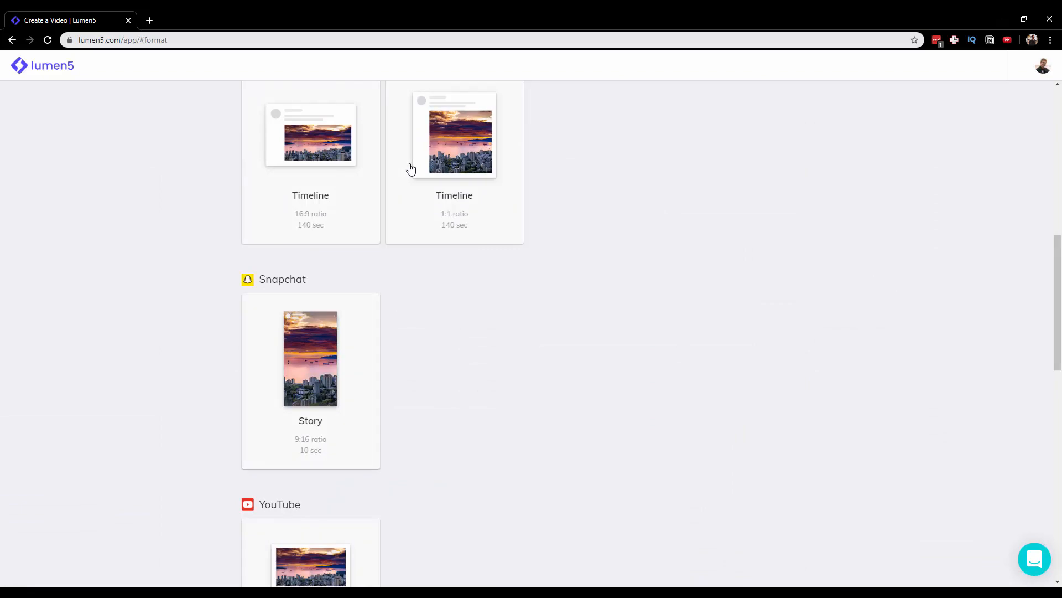
pyautogui.moveTo(1060, 305); pyautogui.dragTo(1060, 157)
pyautogui.moveTo(1059, 202); pyautogui.dragTo(1001, 581)
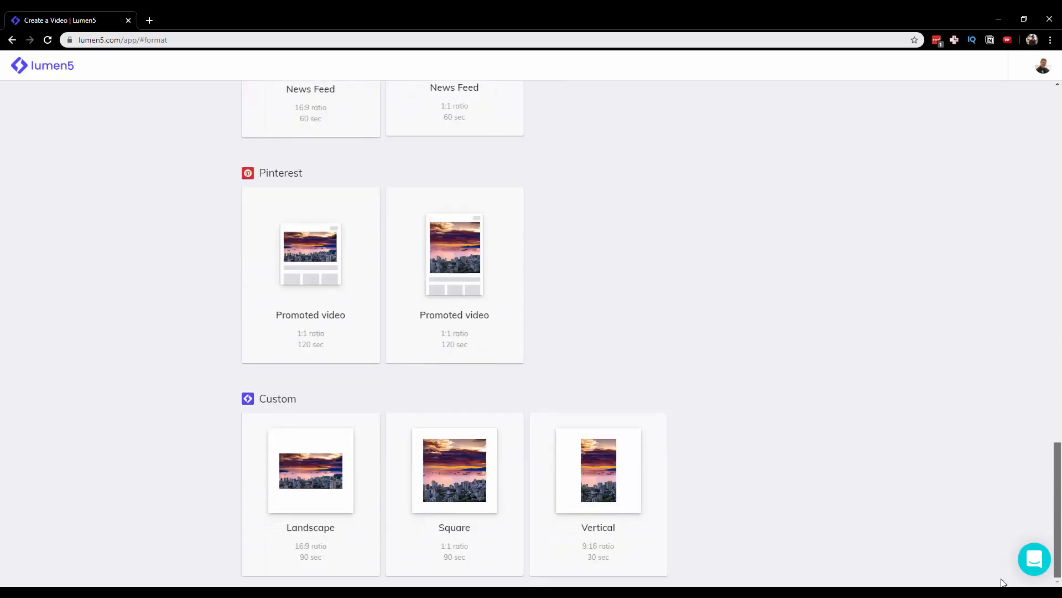
pyautogui.middleClick(774, 348)
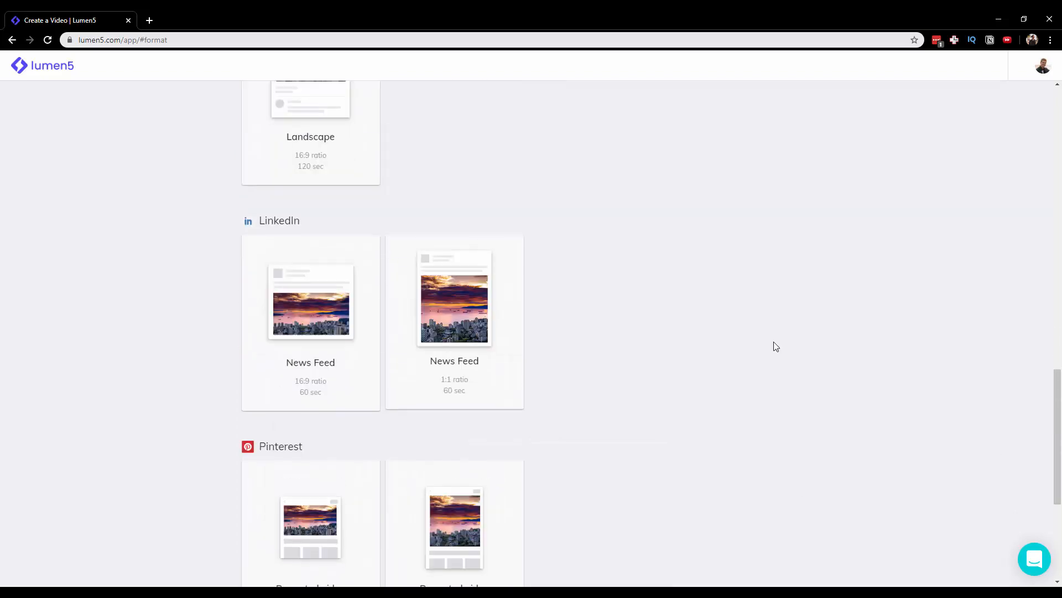
pyautogui.scroll(16, 801, 321)
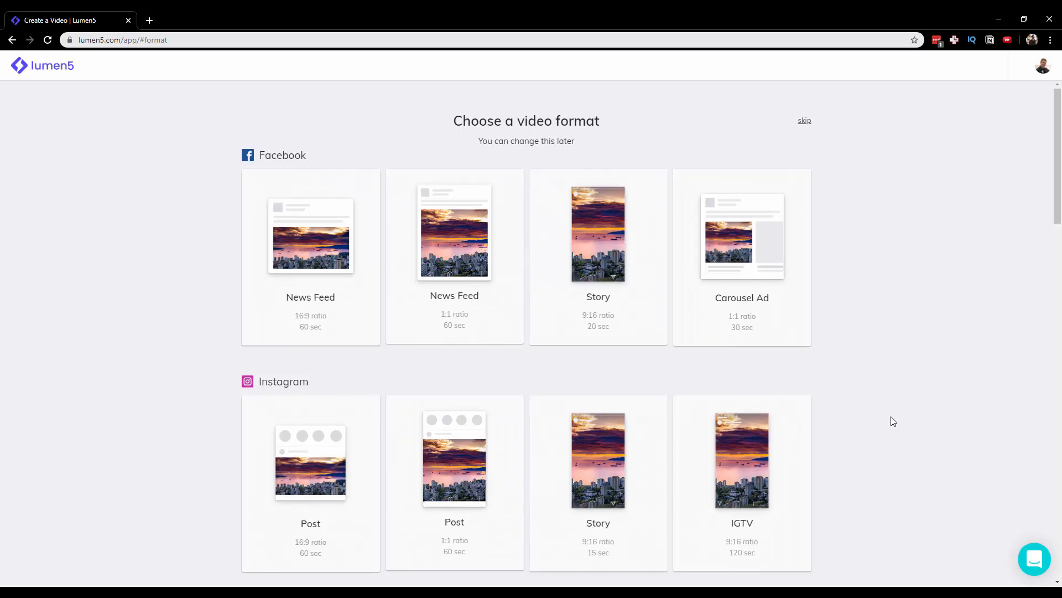
pyautogui.scroll(-1, 891, 422)
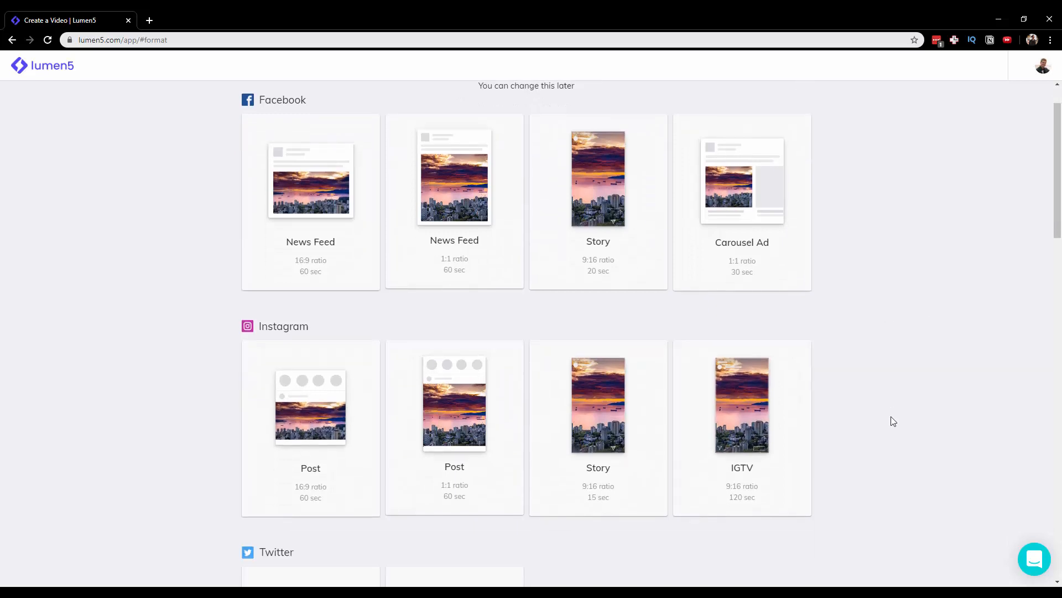
pyautogui.scroll(-3, 891, 421)
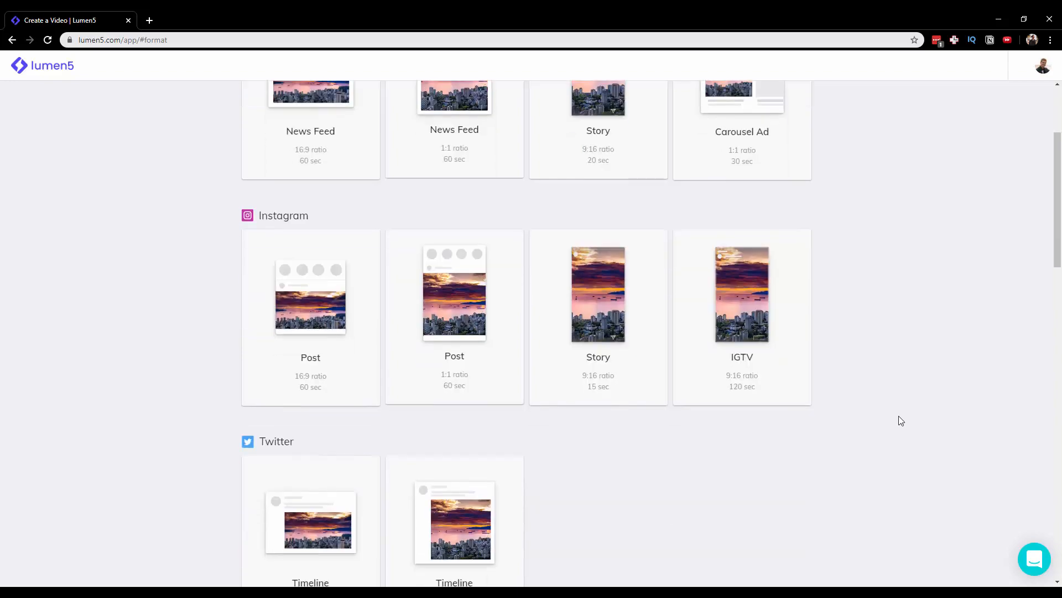
pyautogui.scroll(2, 913, 429)
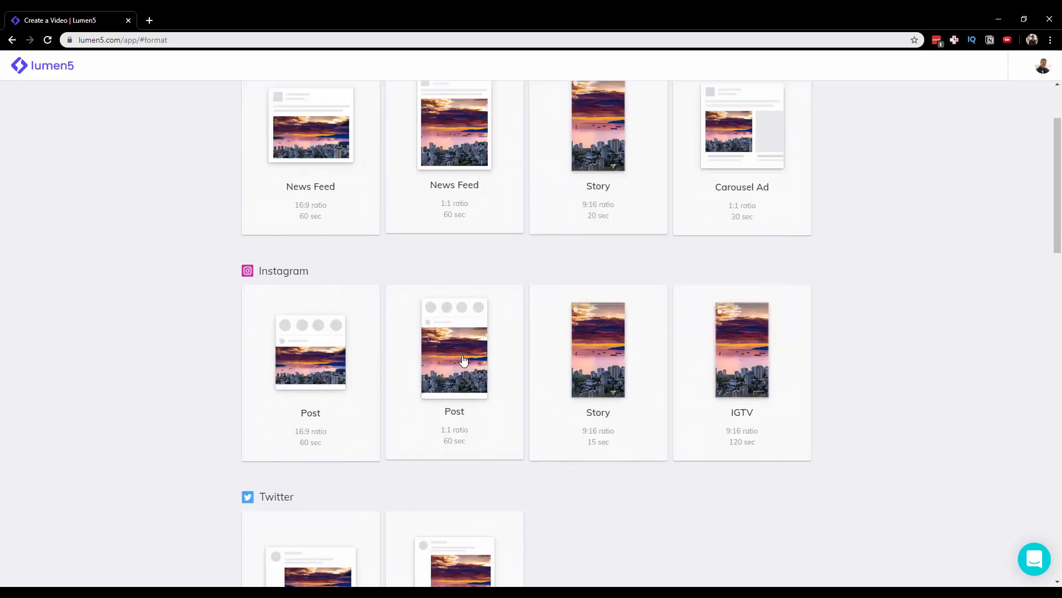
pyautogui.scroll(-1, 462, 336)
pyautogui.scroll(-2, 462, 336)
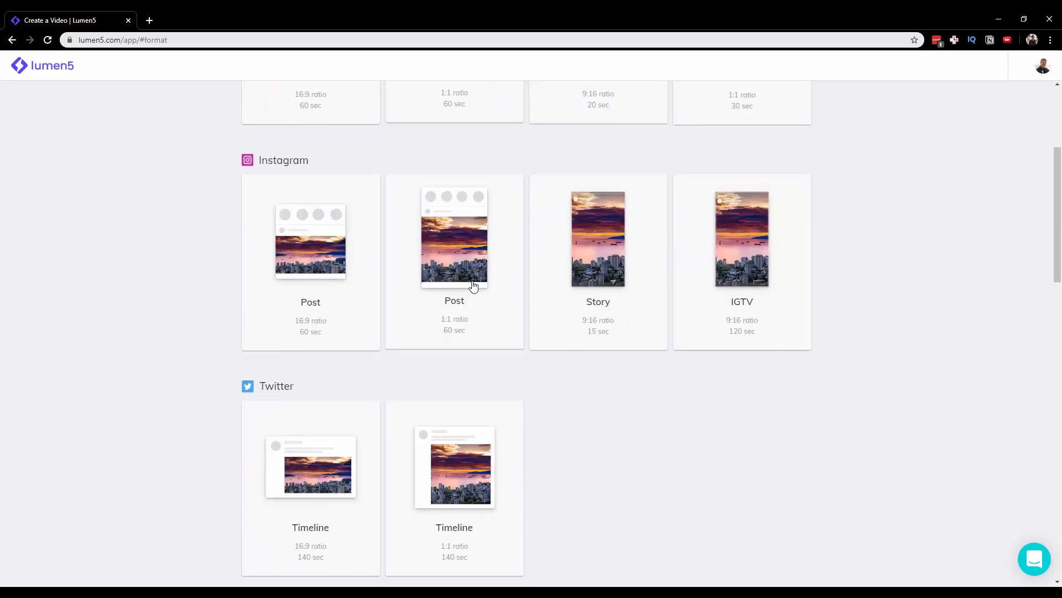
pyautogui.scroll(4, 473, 286)
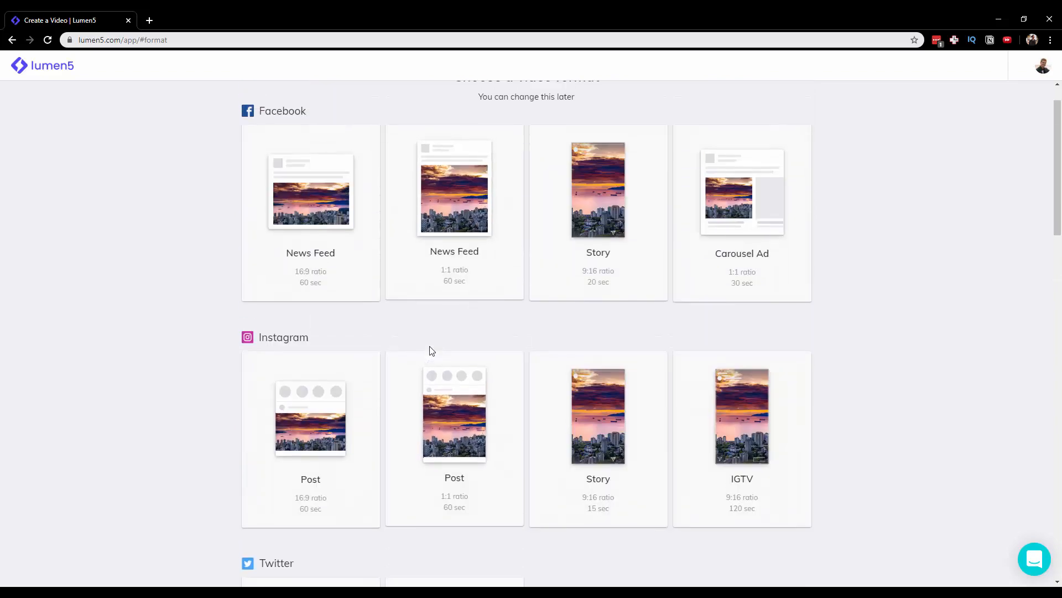
pyautogui.scroll(-2, 450, 429)
pyautogui.scroll(-4, 315, 367)
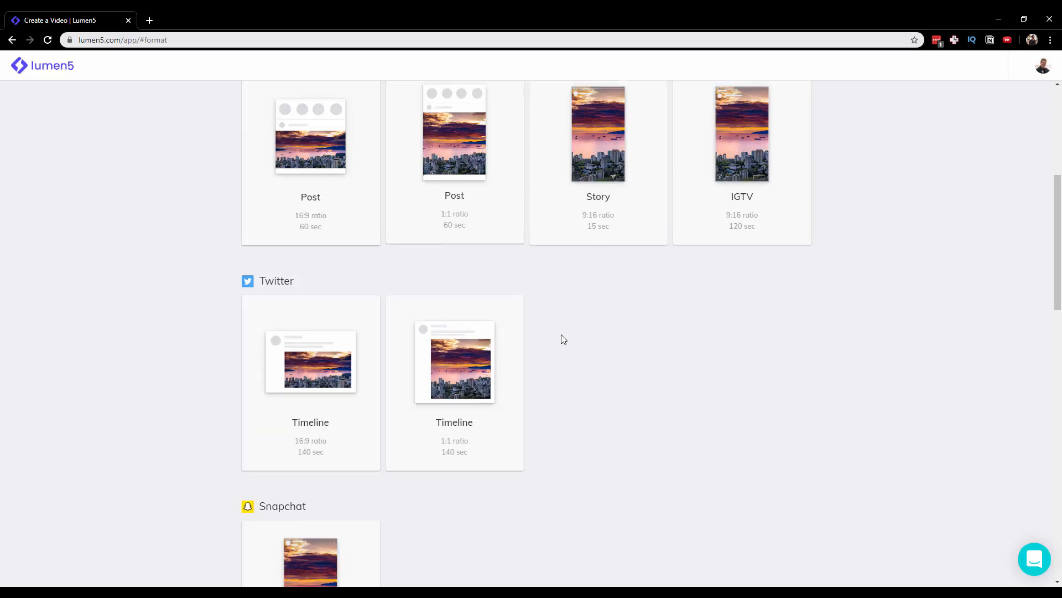
# Step: Choose the 1:1 Instagram Post format and the "Life becomes easier" theme for the new video
pyautogui.scroll(2, 561, 337)
pyautogui.click(447, 252)
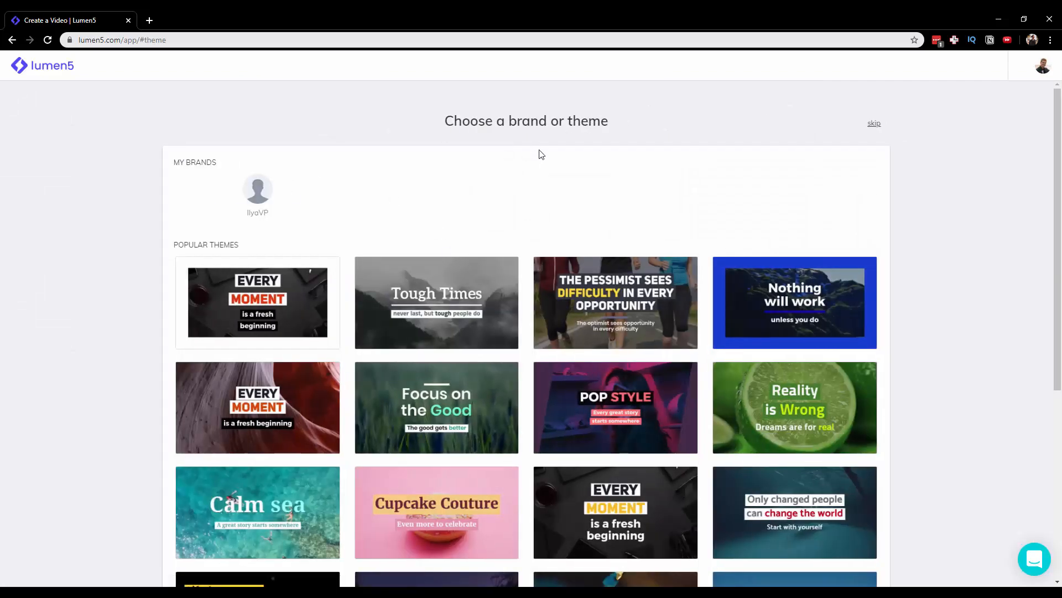
pyautogui.scroll(-6, 830, 171)
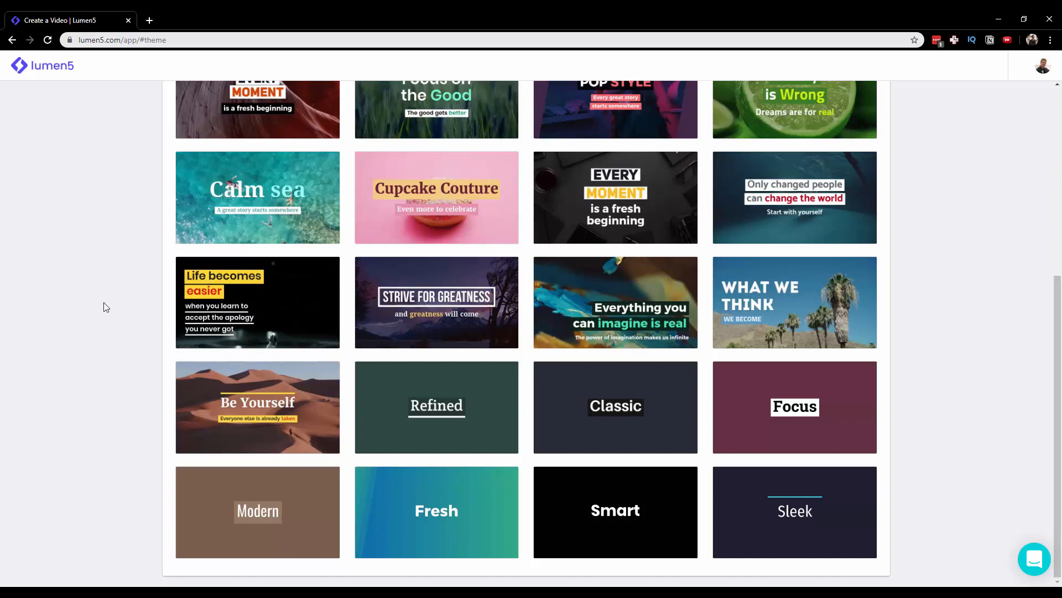
pyautogui.click(296, 298)
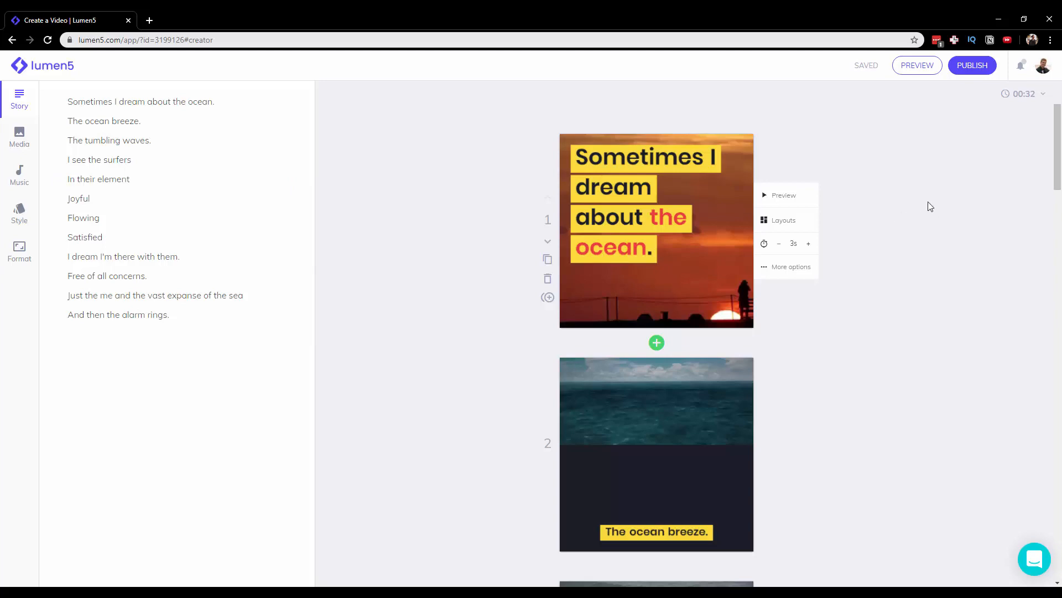
# Step: Add the story lines "Just the me and the vast expanse of the sea" and "And then the alarm rings." as scenes at the end
pyautogui.moveTo(1057, 149); pyautogui.dragTo(1058, 555)
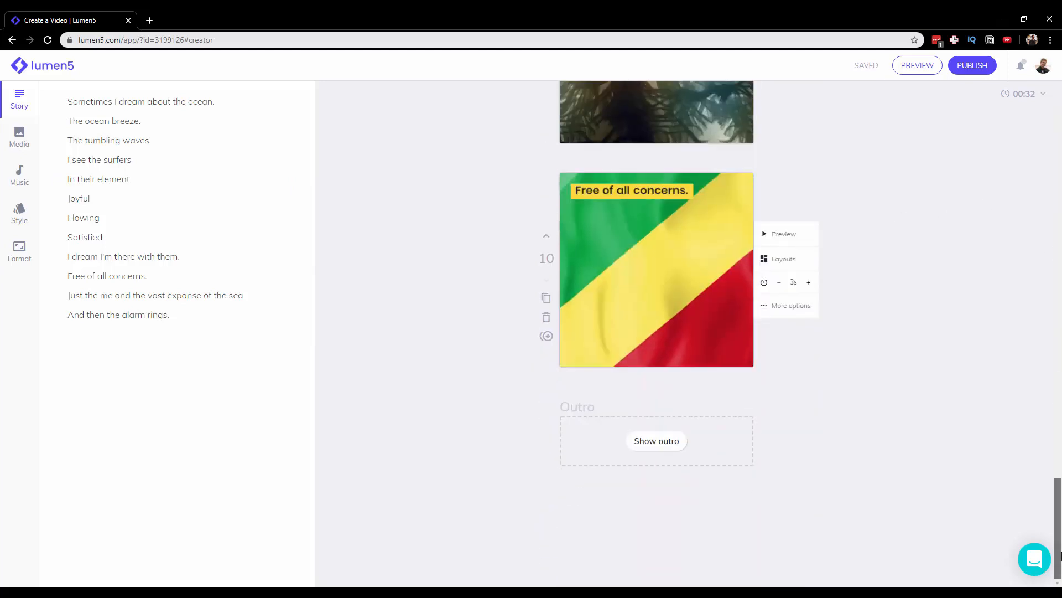
pyautogui.scroll(1, 768, 330)
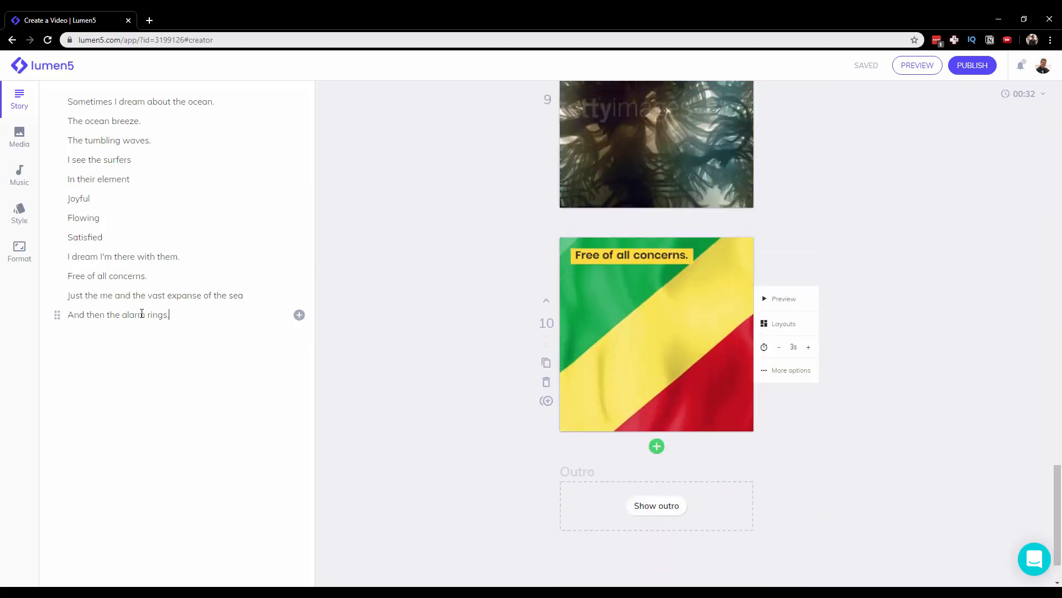
pyautogui.moveTo(170, 314); pyautogui.dragTo(61, 295)
pyautogui.click(405, 320)
pyautogui.scroll(5, 759, 350)
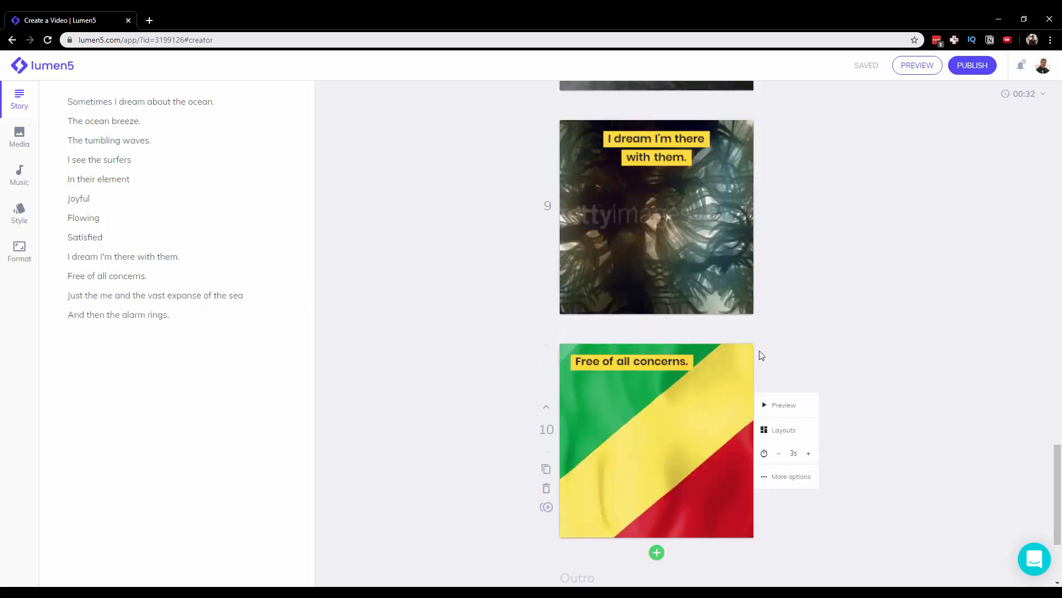
pyautogui.scroll(-6, 737, 361)
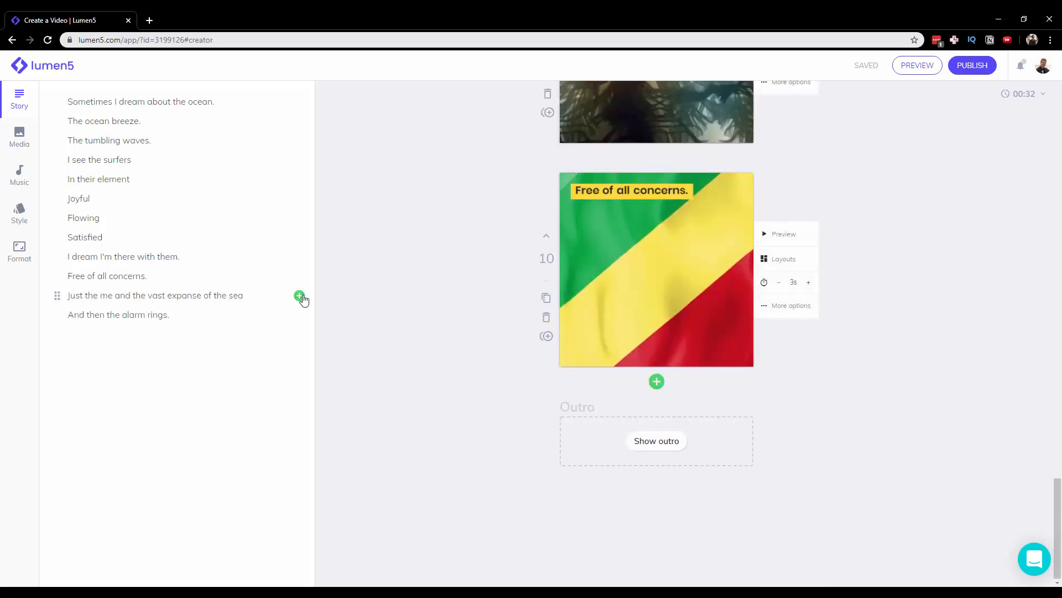
pyautogui.click(300, 296)
pyautogui.click(300, 315)
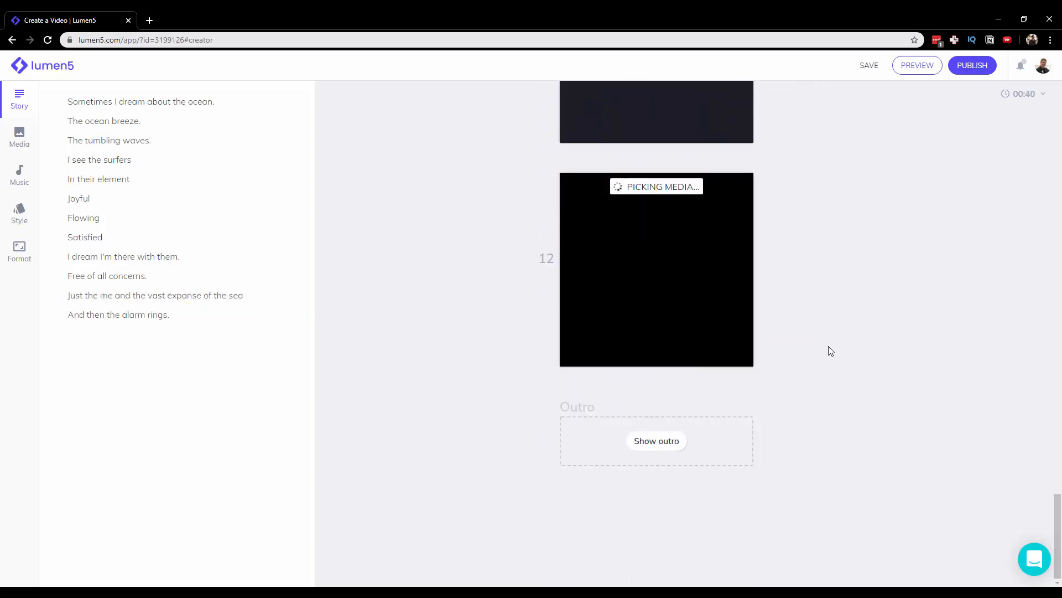
# Step: Review the generated opening scenes and check how their text and footage are arranged
pyautogui.moveTo(1057, 546); pyautogui.dragTo(1049, 136)
pyautogui.scroll(3, 674, 387)
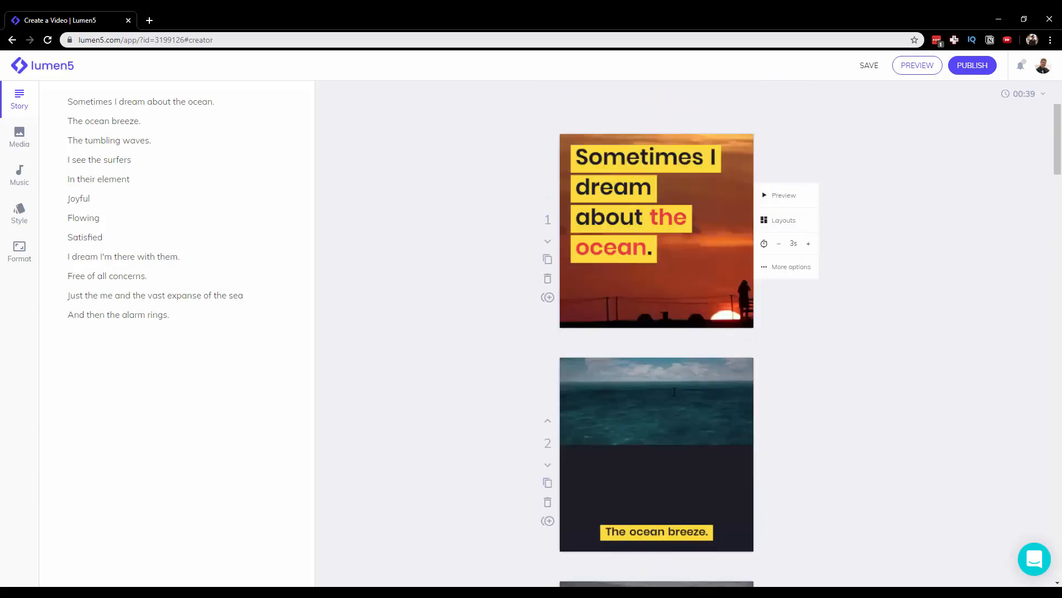
pyautogui.scroll(-4, 678, 398)
pyautogui.scroll(-3, 618, 265)
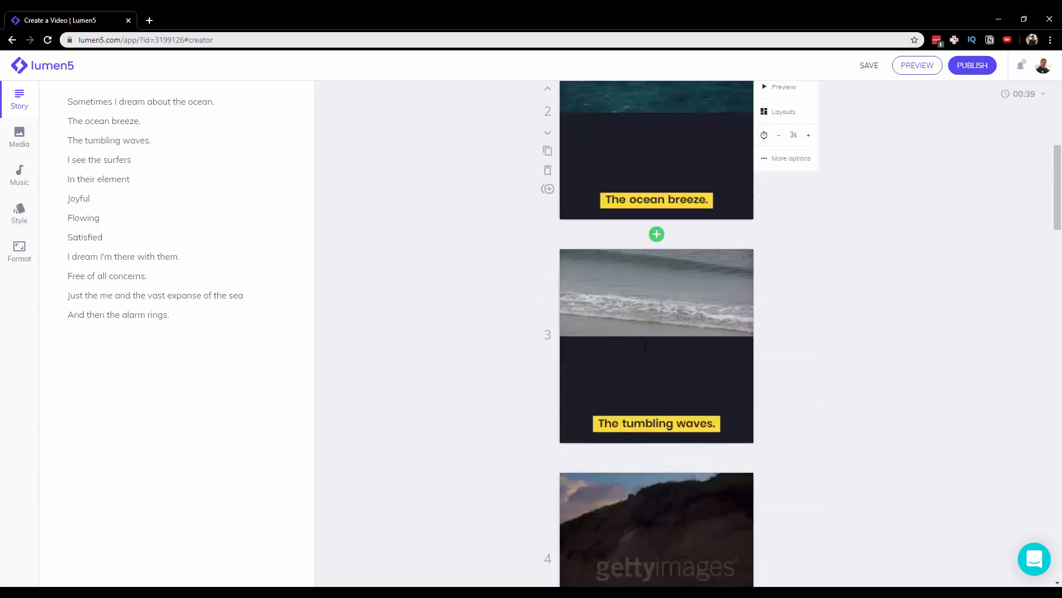
pyautogui.click(646, 344)
pyautogui.click(906, 286)
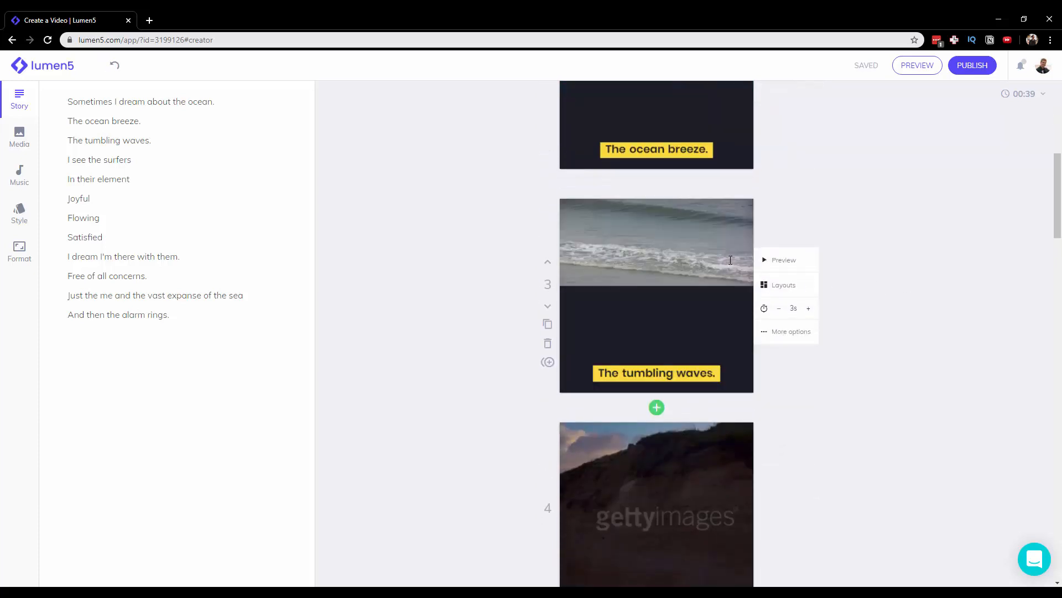
pyautogui.scroll(-5, 687, 282)
pyautogui.scroll(13, 672, 321)
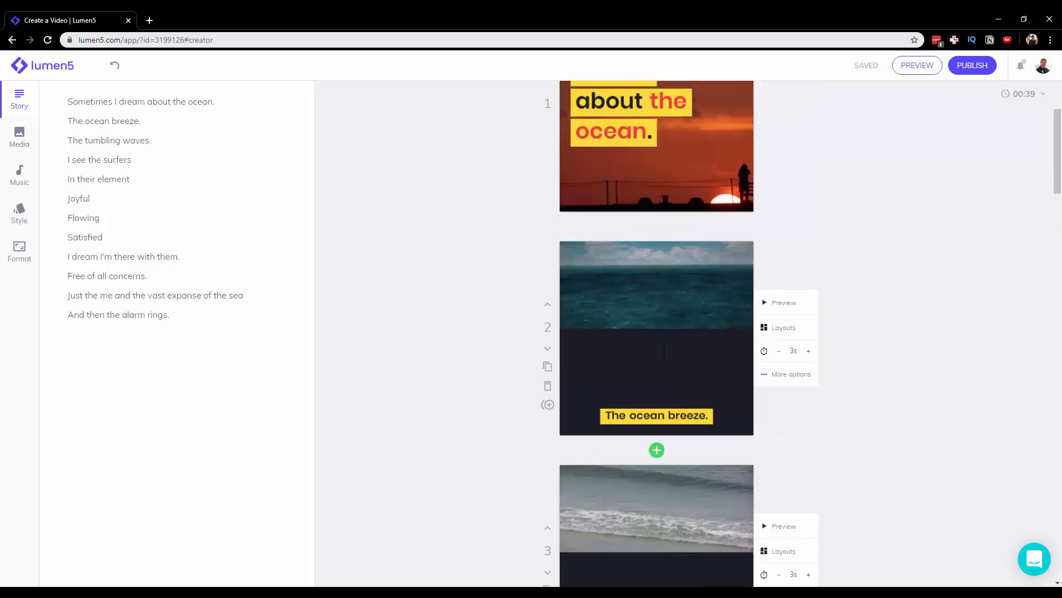
pyautogui.scroll(-6, 660, 364)
pyautogui.scroll(3, 660, 364)
# Step: Apply the full-frame Text layout to the "The ocean breeze." scene
pyautogui.click(658, 363)
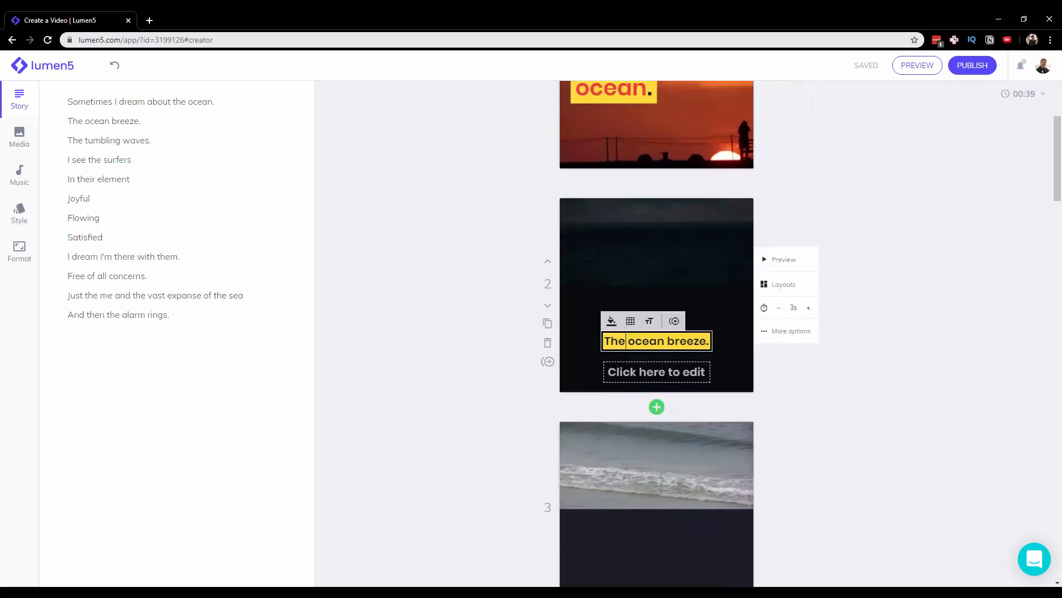
pyautogui.click(835, 205)
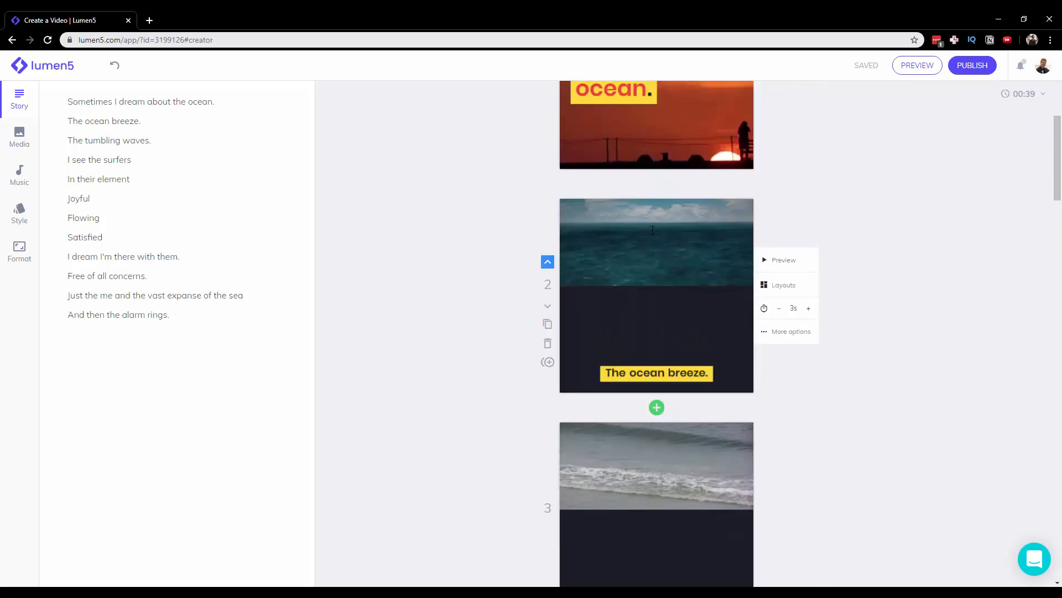
pyautogui.click(784, 286)
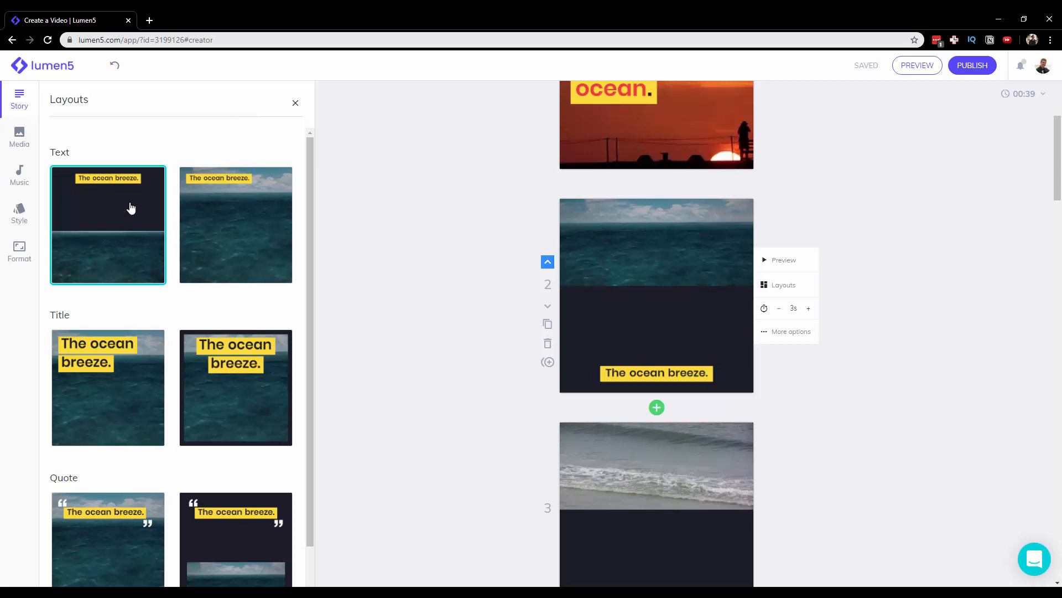
pyautogui.scroll(-1, 131, 208)
pyautogui.scroll(1, 166, 211)
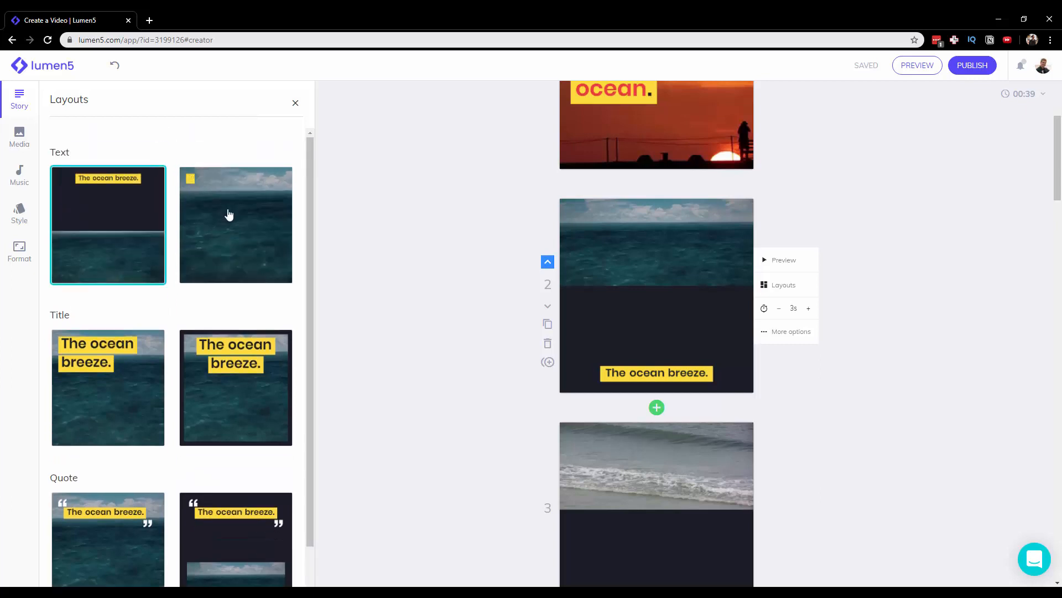
pyautogui.click(250, 216)
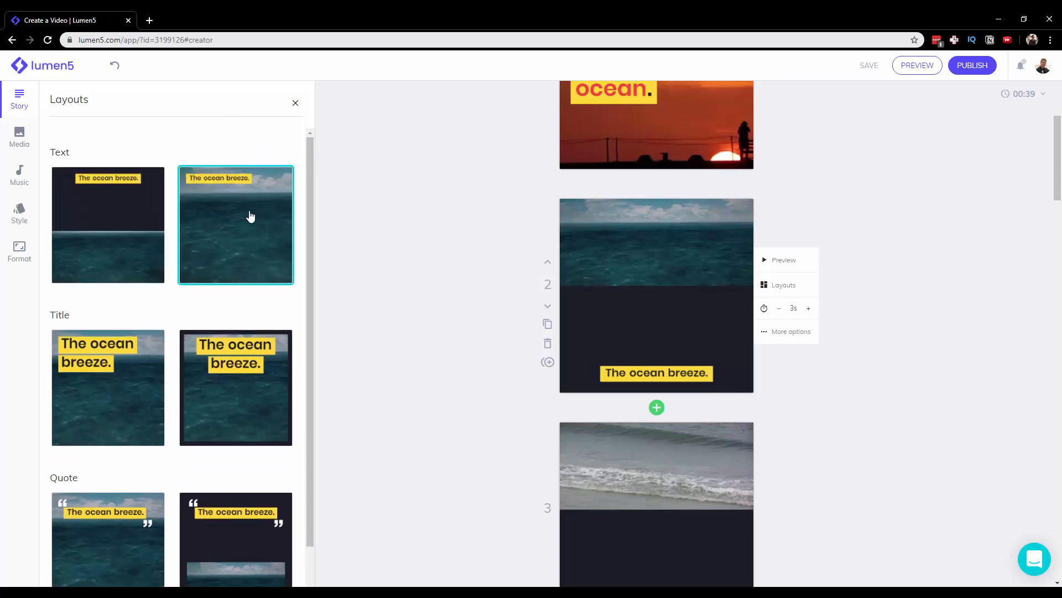
# Step: Switch the "The tumbling waves." scene to the Text layout whose footage fills the whole frame
pyautogui.scroll(-2, 675, 431)
pyautogui.click(694, 486)
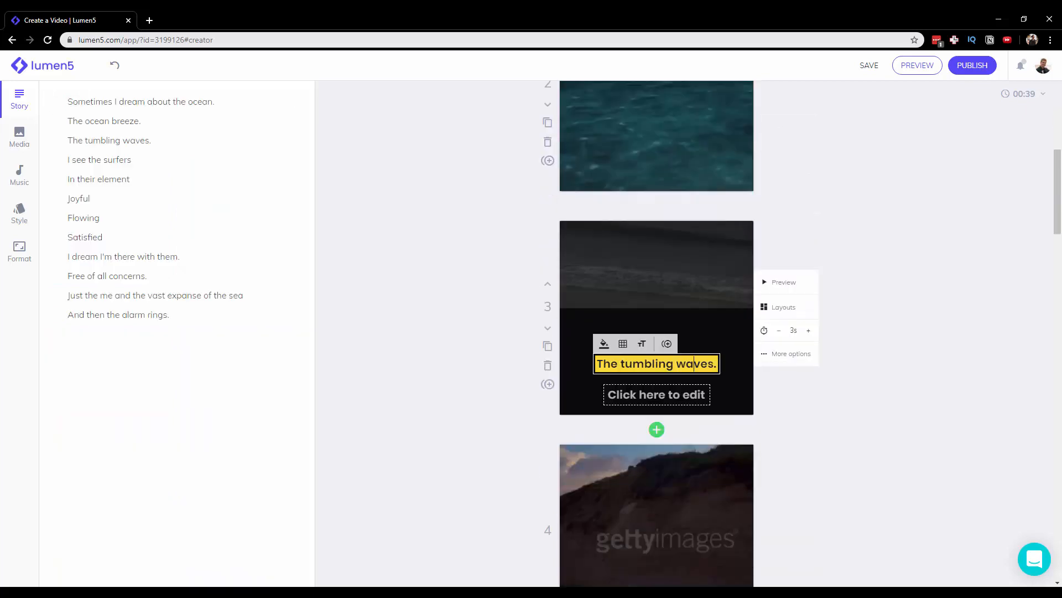
pyautogui.click(766, 288)
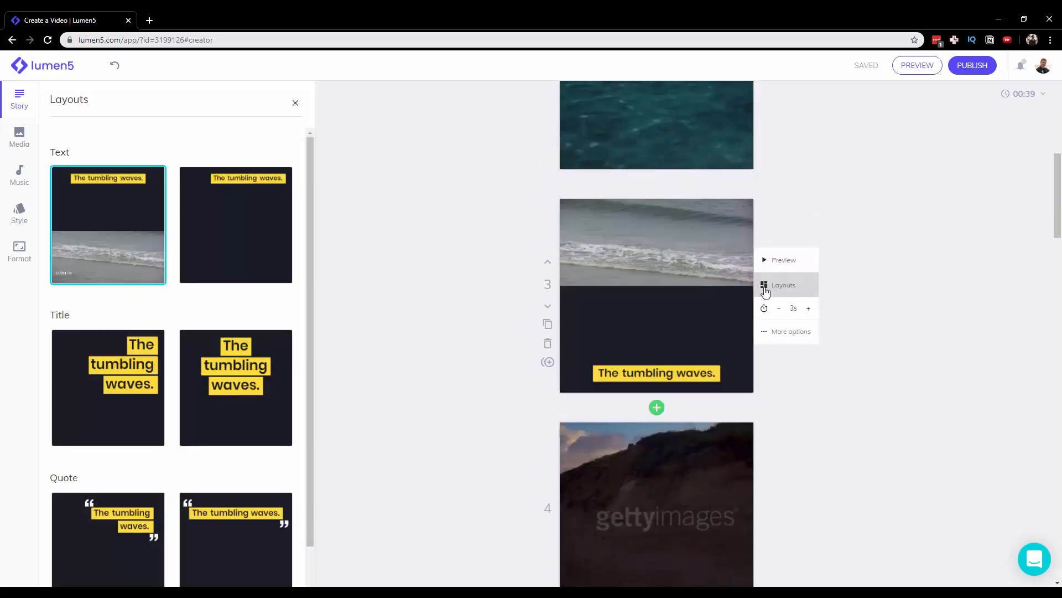
pyautogui.click(250, 208)
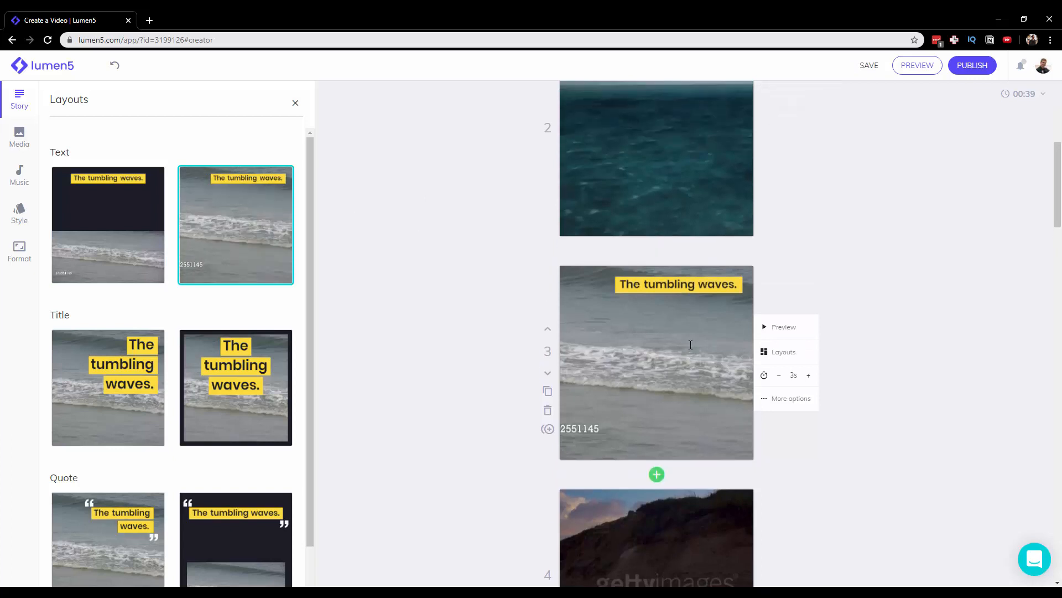
pyautogui.scroll(4, 505, 189)
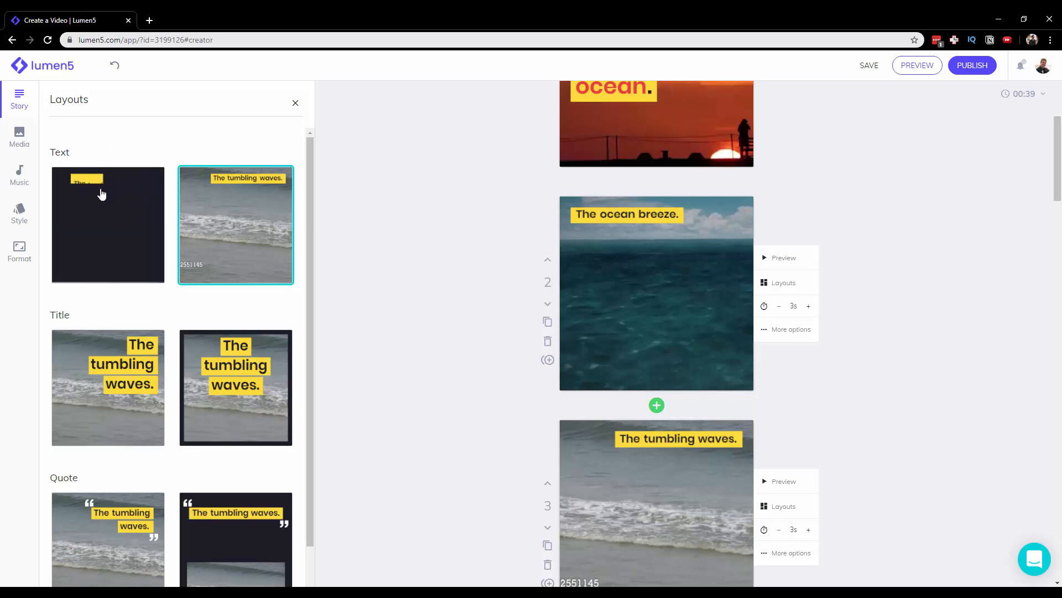
# Step: Slow the pacing of the whole video so that its scenes last 4 seconds each
pyautogui.scroll(-10, 475, 226)
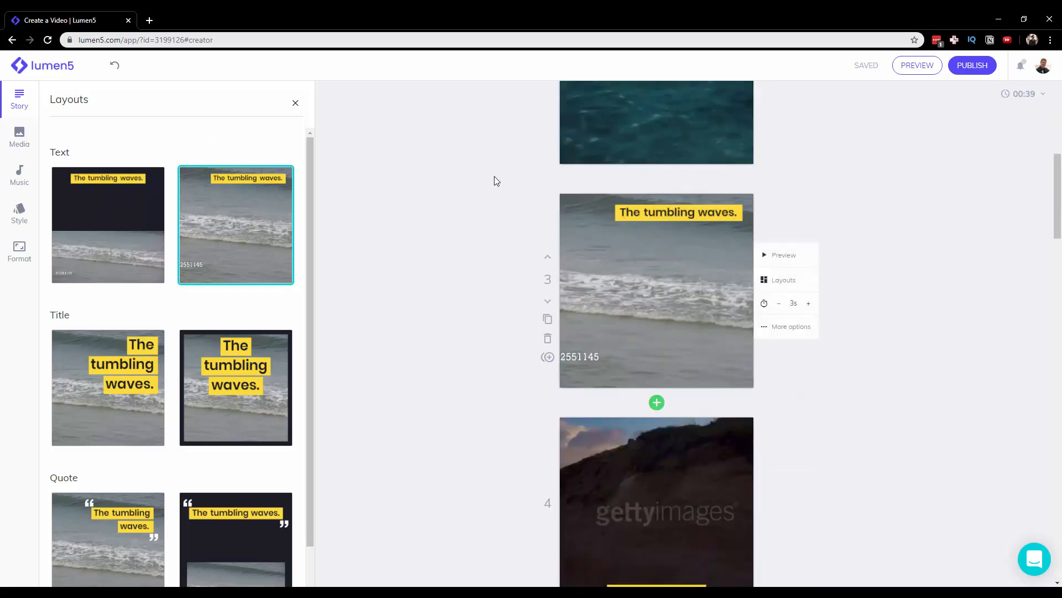
pyautogui.scroll(3, 614, 310)
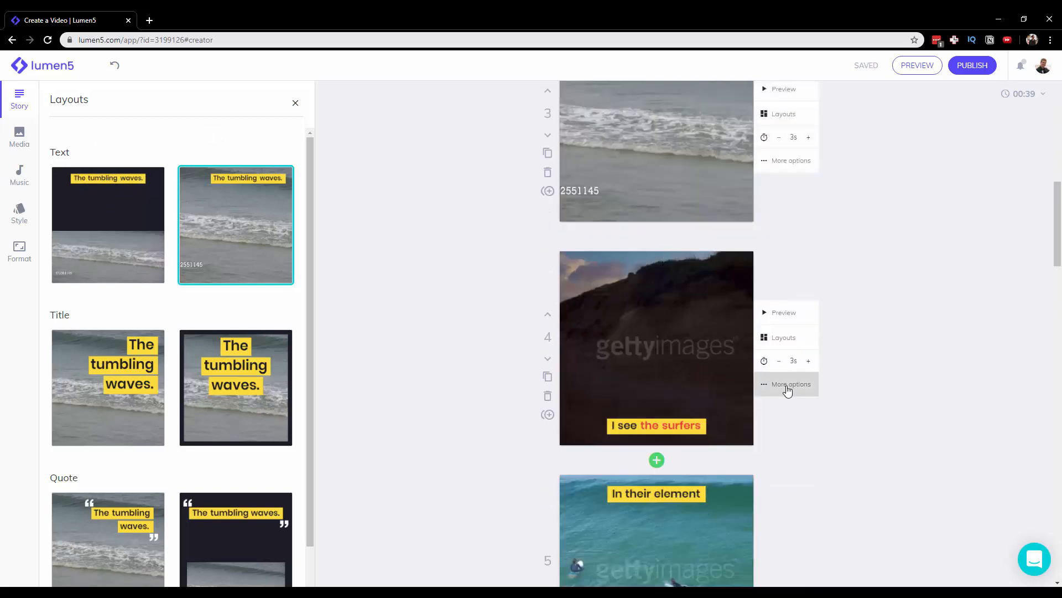
pyautogui.click(1040, 94)
pyautogui.click(1032, 159)
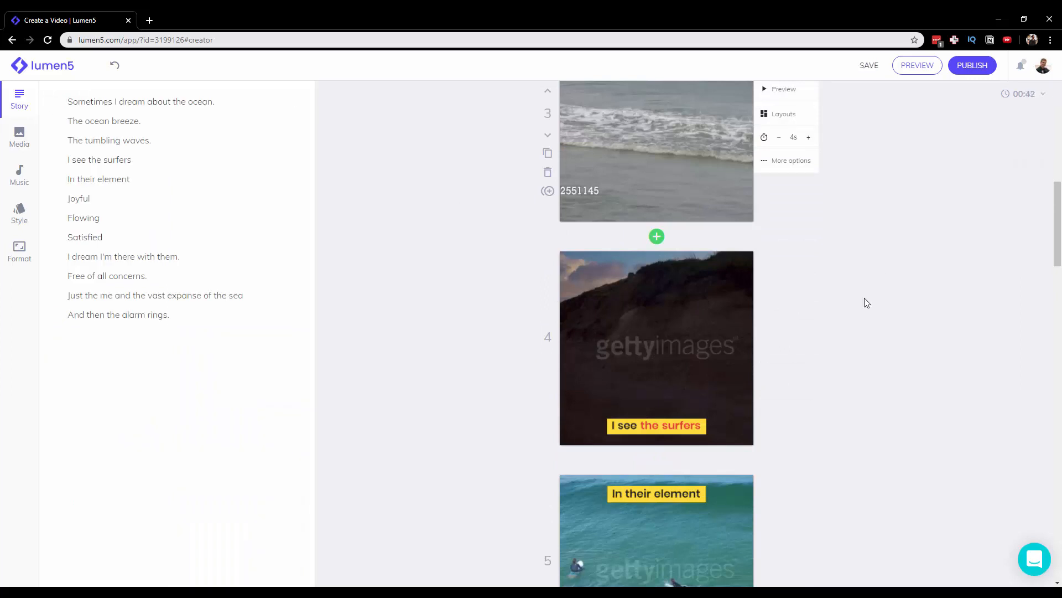
pyautogui.click(809, 361)
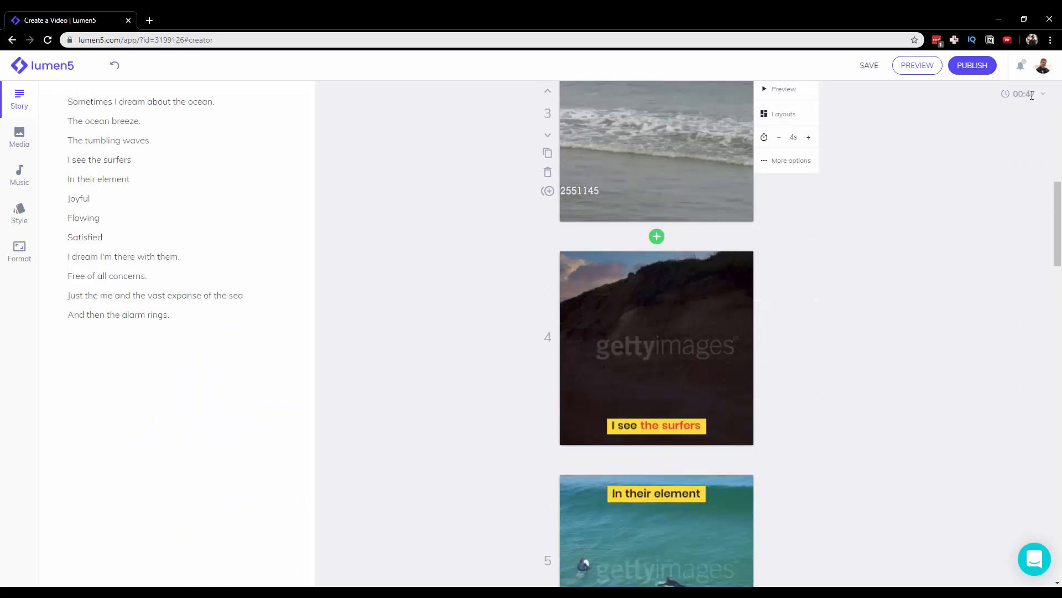
# Step: Trim the clip behind "I see the surfers" to the part showing surfers against the sunset and apply it
pyautogui.moveTo(779, 339)
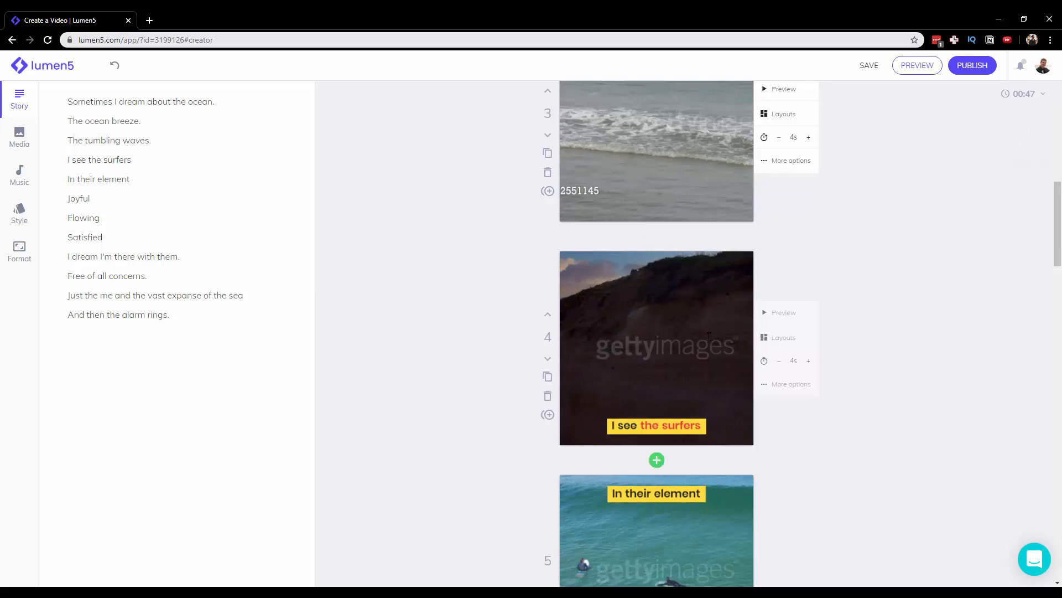
pyautogui.click(790, 384)
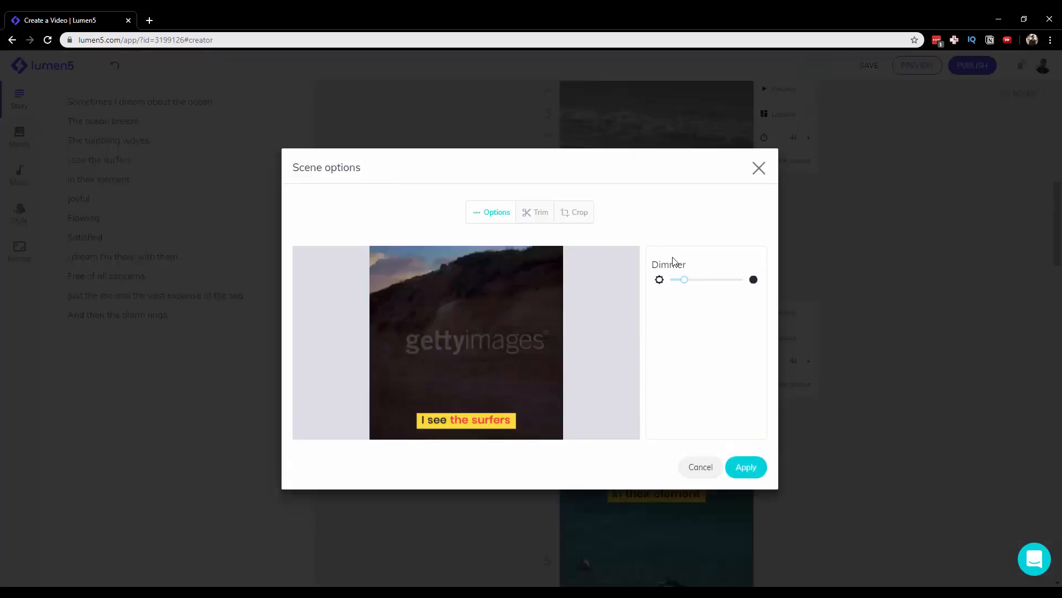
pyautogui.click(547, 215)
pyautogui.moveTo(498, 417); pyautogui.dragTo(572, 419)
pyautogui.click(734, 471)
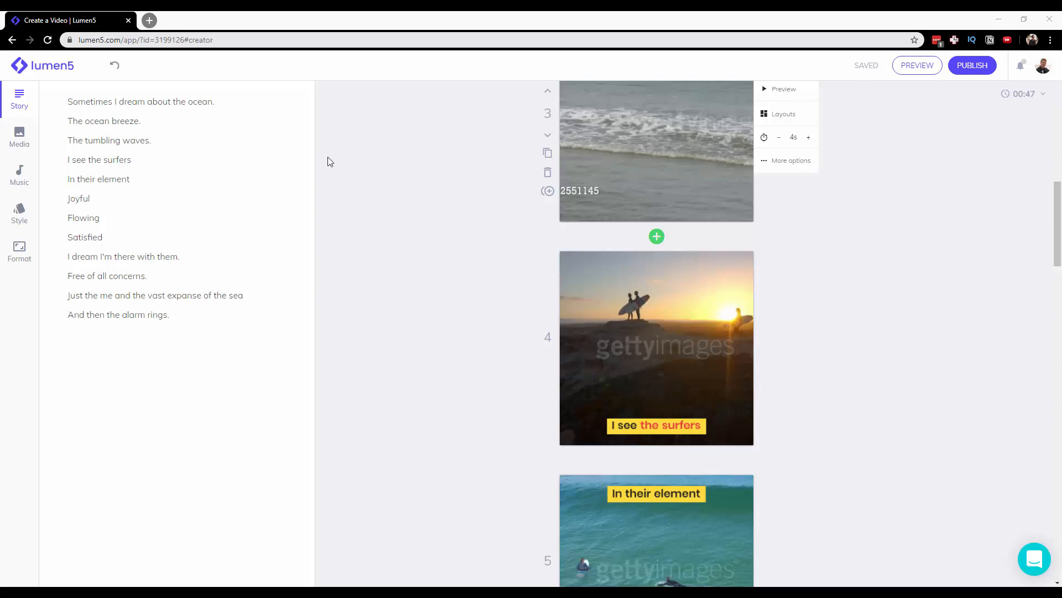
# Step: Check the remaining scenes and apply the full-frame Title layout to the "I dream I'm there with them." scene
pyautogui.scroll(10, 360, 244)
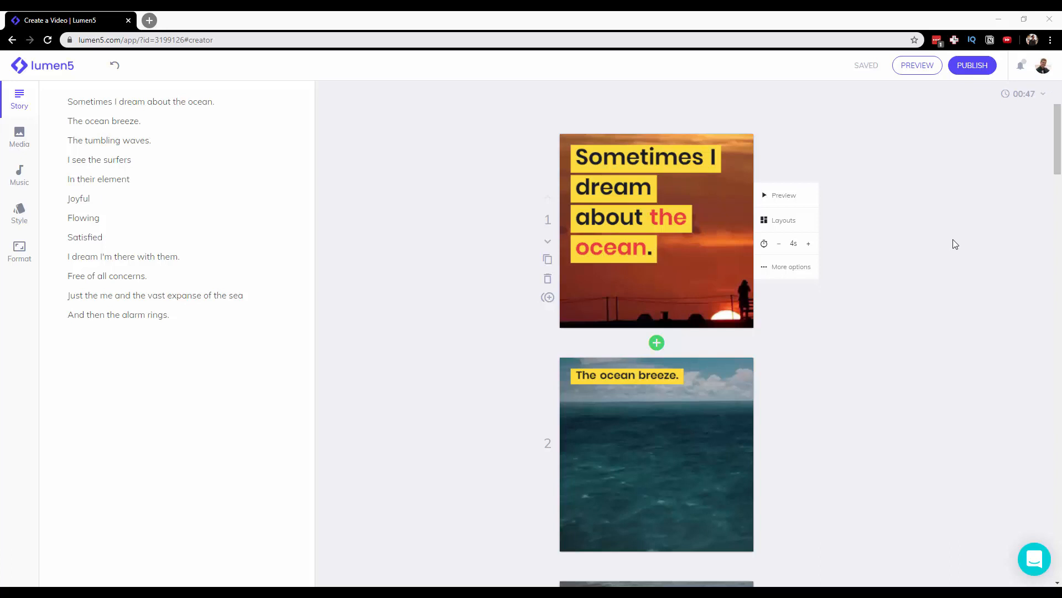
pyautogui.scroll(-9, 877, 265)
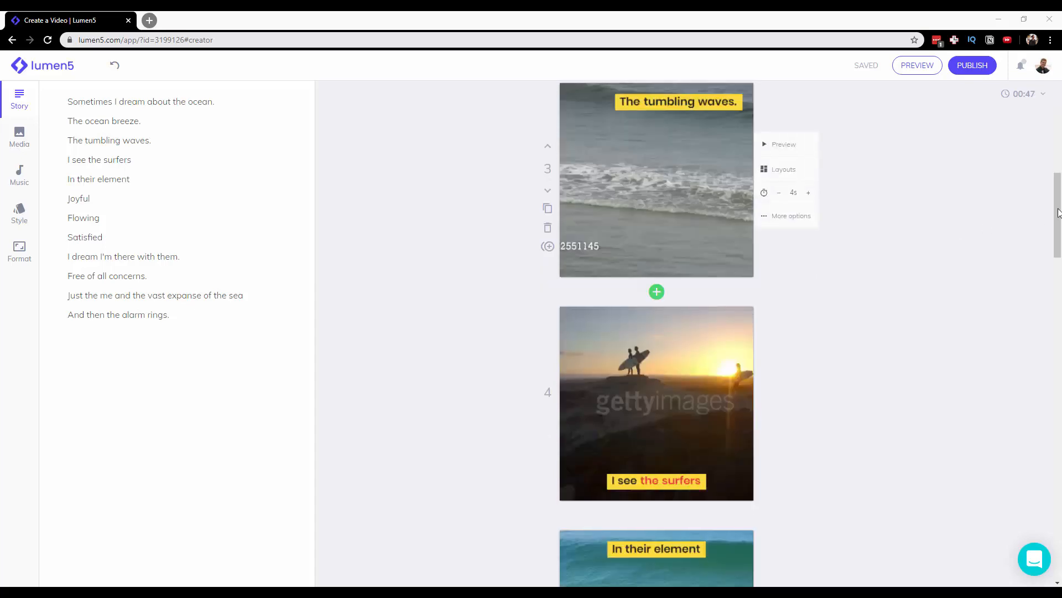
pyautogui.moveTo(1057, 224); pyautogui.dragTo(1040, 544)
pyautogui.scroll(4, 941, 466)
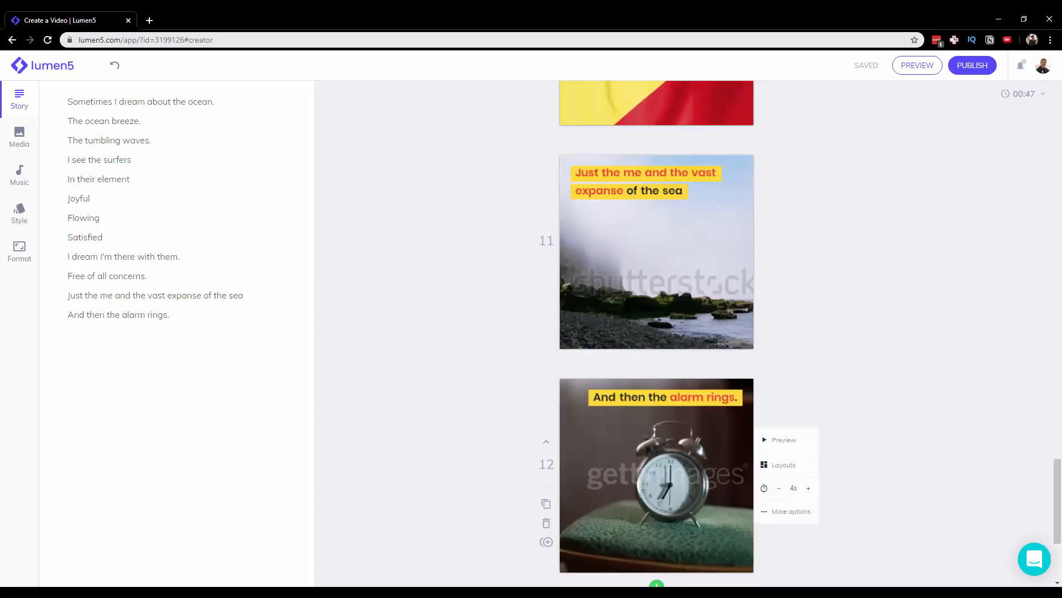
pyautogui.scroll(-1, 647, 432)
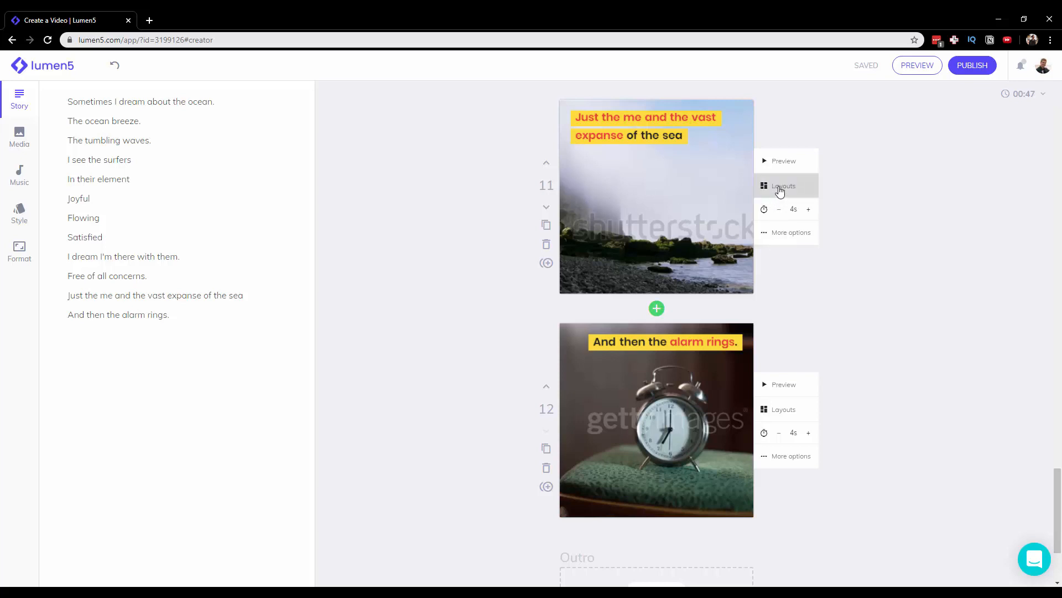
pyautogui.scroll(9, 788, 232)
pyautogui.click(777, 236)
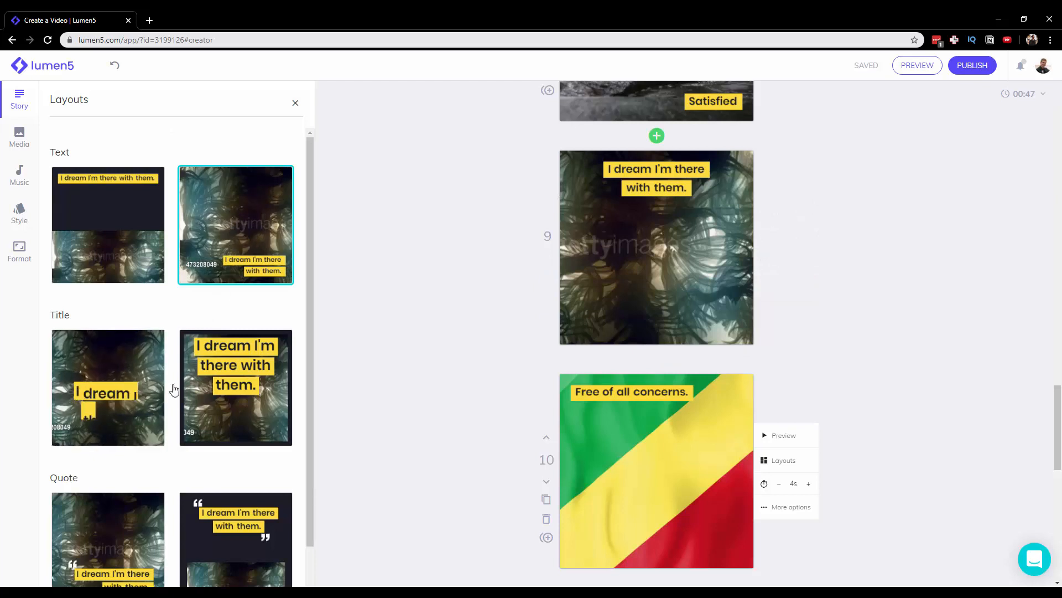
pyautogui.click(101, 382)
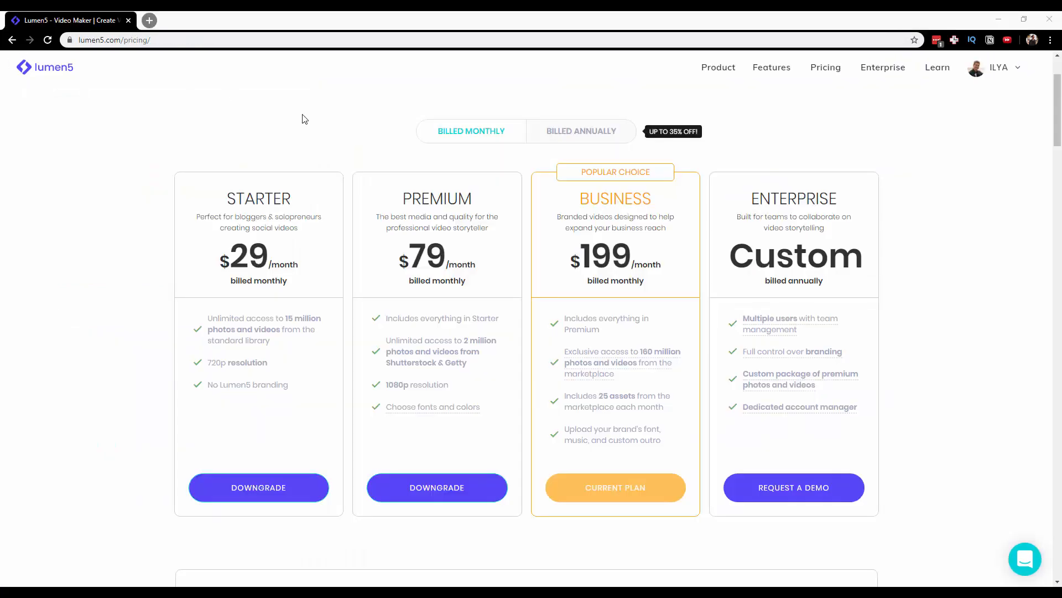
# Step: Examine the monthly pricing plans and what the free-forever plan includes
pyautogui.scroll(2, 279, 117)
pyautogui.scroll(-2, 275, 119)
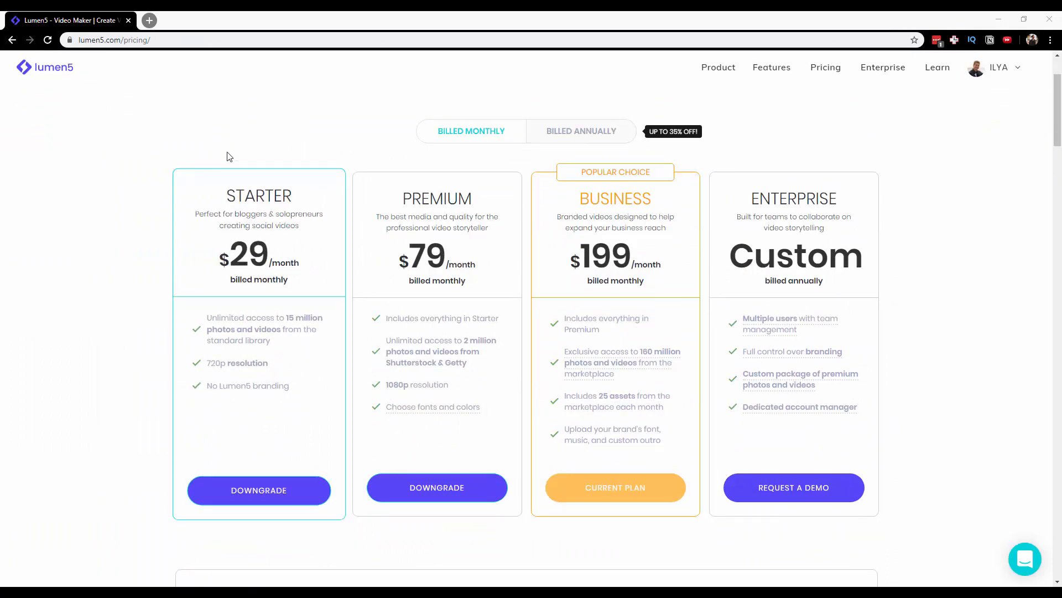
pyautogui.scroll(-3, 254, 111)
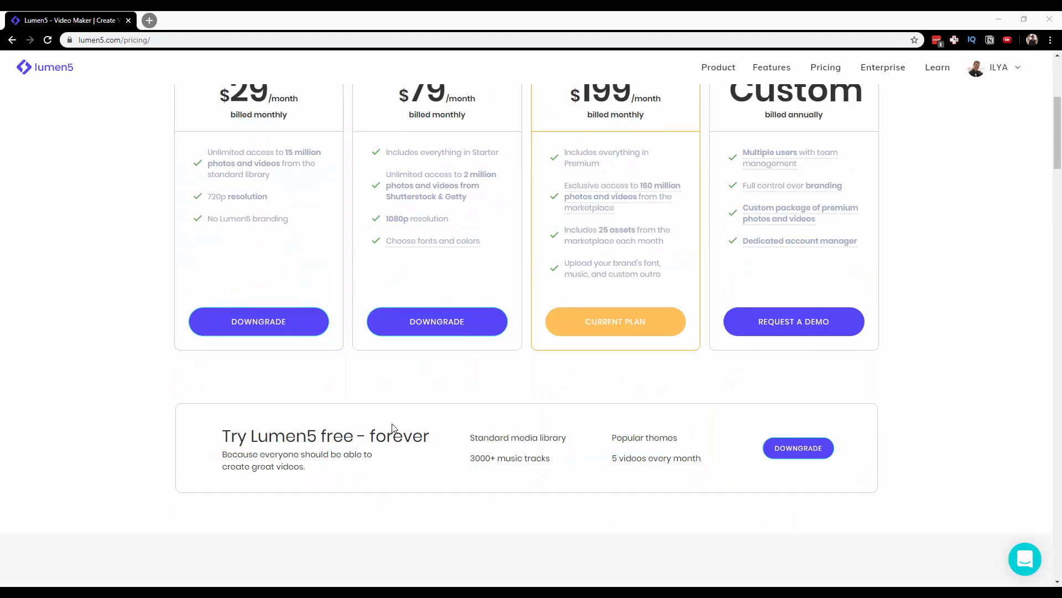
pyautogui.scroll(2, 420, 459)
pyautogui.scroll(-1, 462, 491)
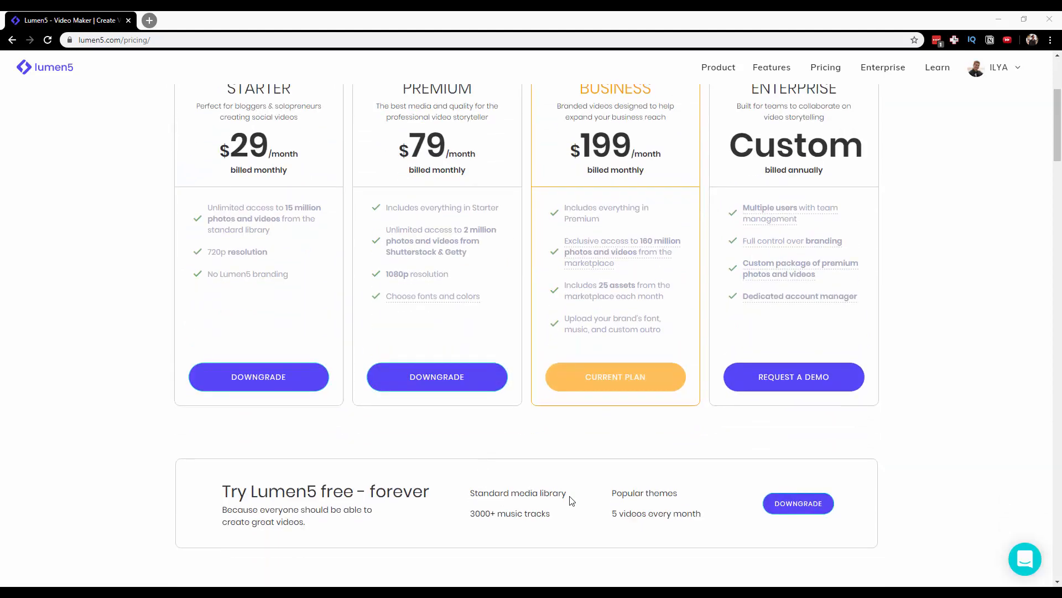
pyautogui.moveTo(702, 532); pyautogui.dragTo(476, 494)
pyautogui.click(477, 493)
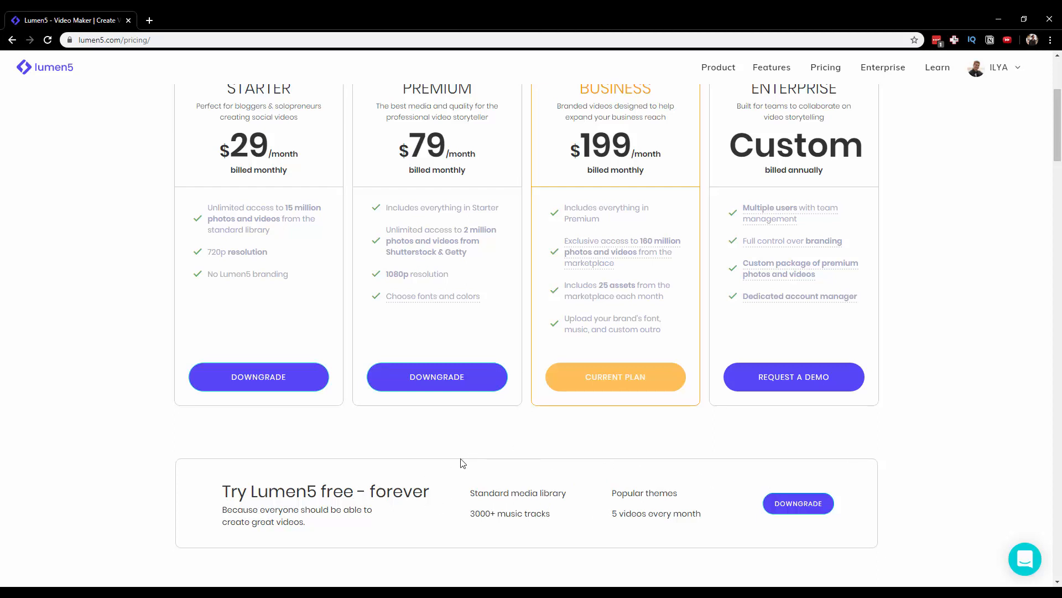
# Step: Read through the Business plan's description, price and list of included features
pyautogui.scroll(2, 462, 463)
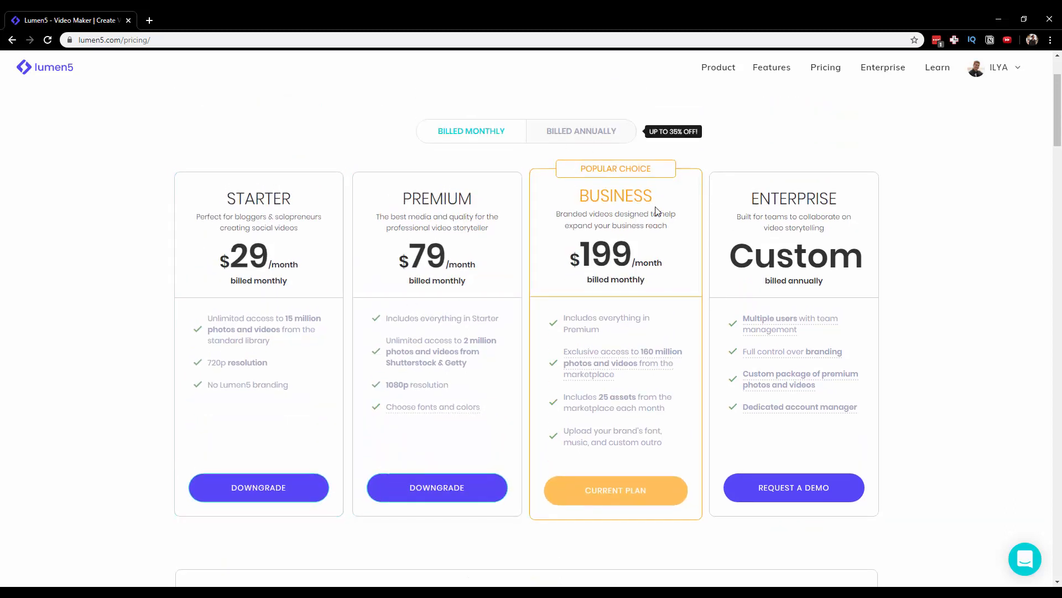
pyautogui.moveTo(658, 457); pyautogui.dragTo(589, 228)
pyautogui.click(590, 228)
pyautogui.moveTo(603, 374)
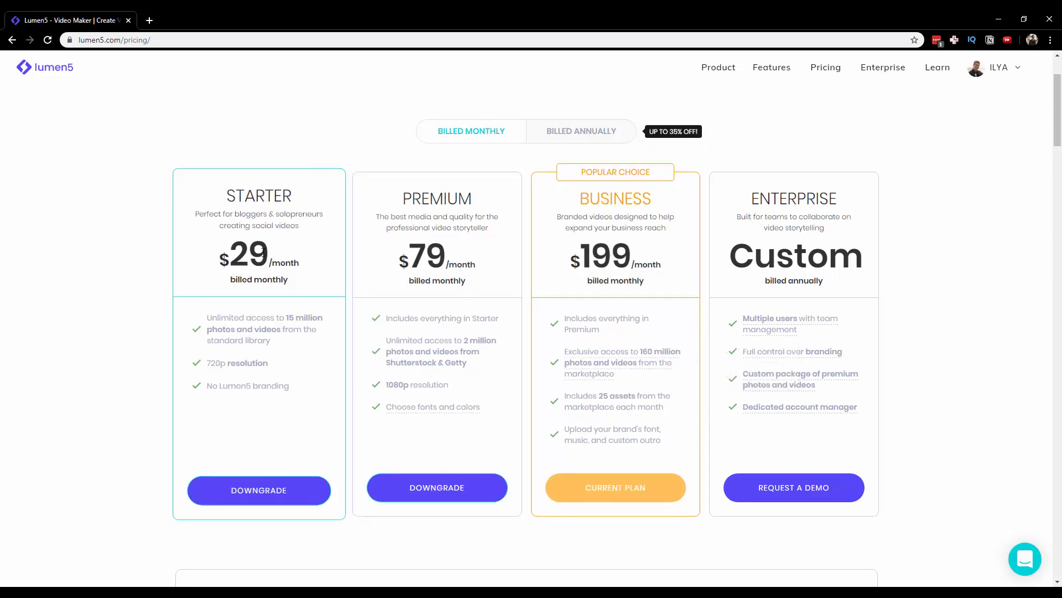
# Step: Compare the Starter plan's price and standard library access with the Premium plan's Shutterstock and Getty media access
pyautogui.moveTo(249, 255); pyautogui.dragTo(270, 256)
pyautogui.moveTo(279, 348); pyautogui.dragTo(207, 315)
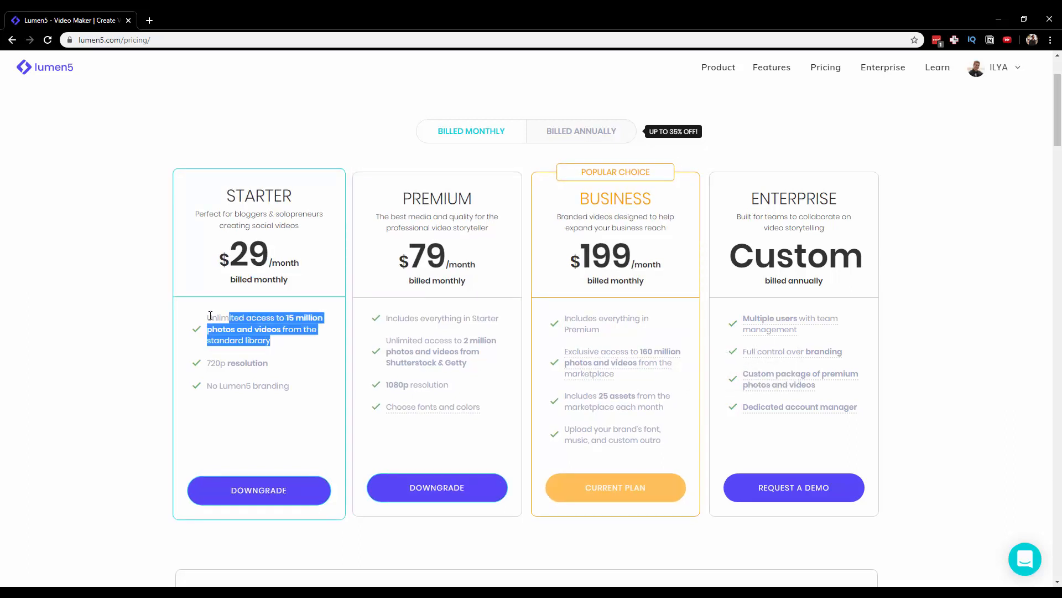
pyautogui.click(244, 321)
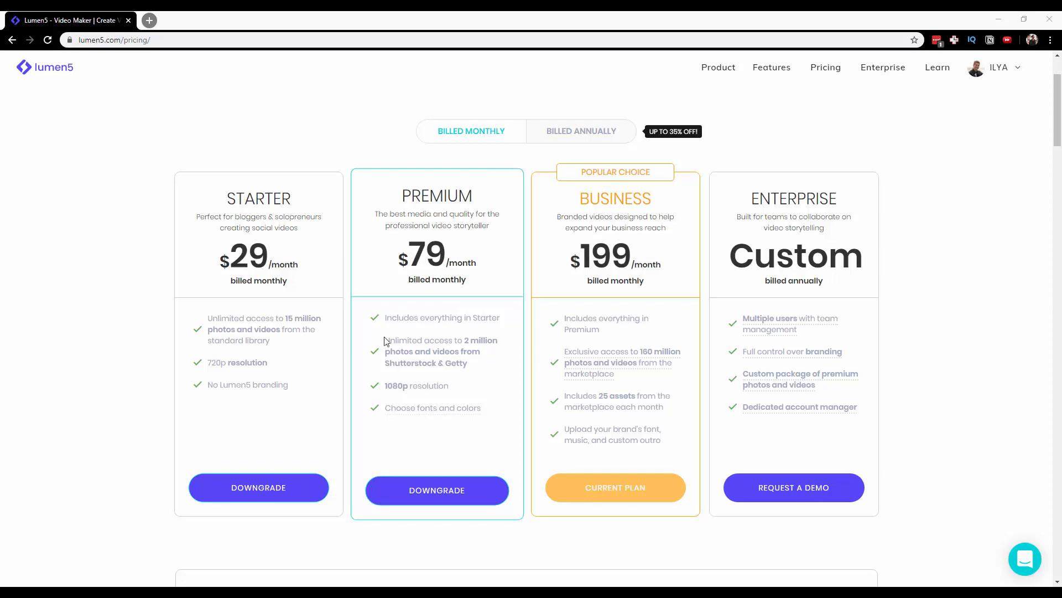
pyautogui.moveTo(386, 339)
pyautogui.mouseDown()
pyautogui.moveTo(472, 367)
pyautogui.moveTo(386, 339)
pyautogui.mouseUp()
pyautogui.click(474, 359)
pyautogui.click(402, 338)
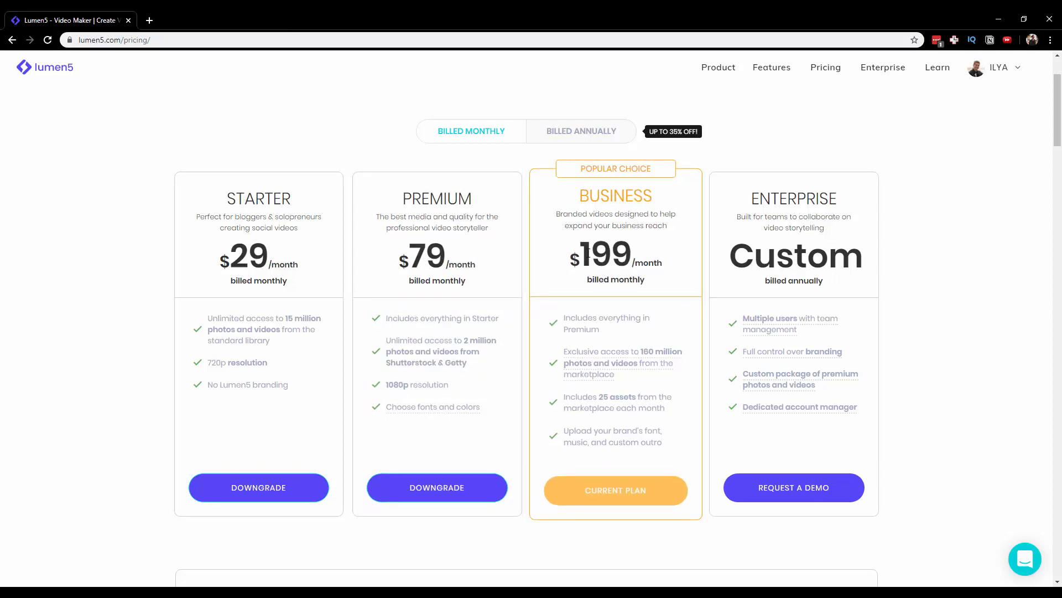
# Step: Examine the Business plan's monthly price, marketplace access and monthly asset allowance
pyautogui.moveTo(578, 256); pyautogui.dragTo(674, 262)
pyautogui.click(656, 261)
pyautogui.moveTo(631, 349)
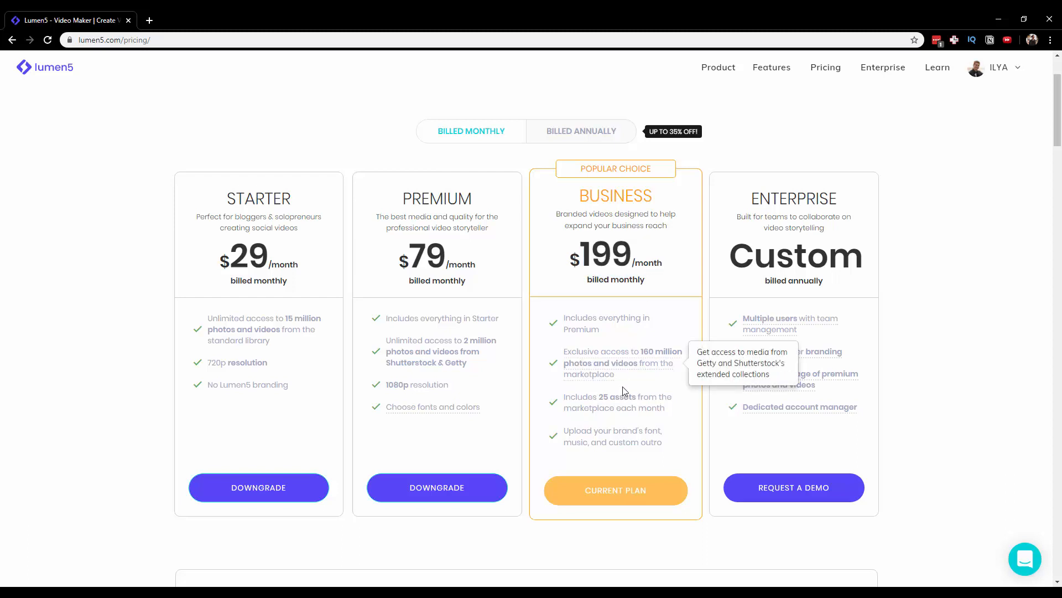
pyautogui.moveTo(598, 397); pyautogui.dragTo(639, 396)
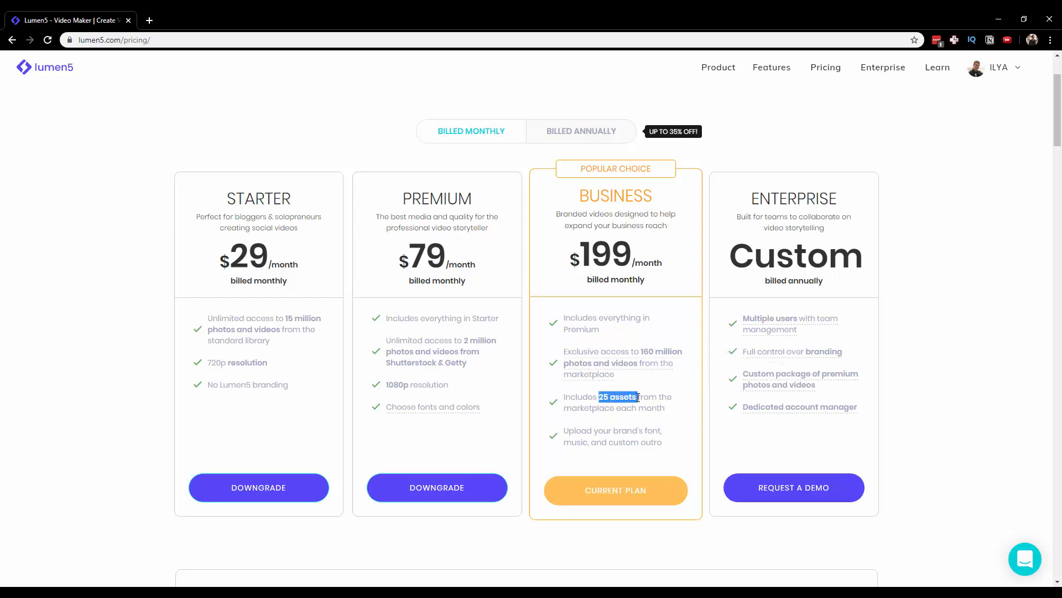
pyautogui.click(633, 395)
pyautogui.moveTo(637, 396)
pyautogui.mouseDown()
pyautogui.moveTo(599, 396)
pyautogui.moveTo(638, 396)
pyautogui.mouseUp()
pyautogui.click(599, 396)
pyautogui.click(638, 396)
pyautogui.moveTo(634, 397); pyautogui.dragTo(599, 397)
pyautogui.click(602, 400)
# Step: Show the prices for annual billing and check the advertised discount
pyautogui.click(572, 134)
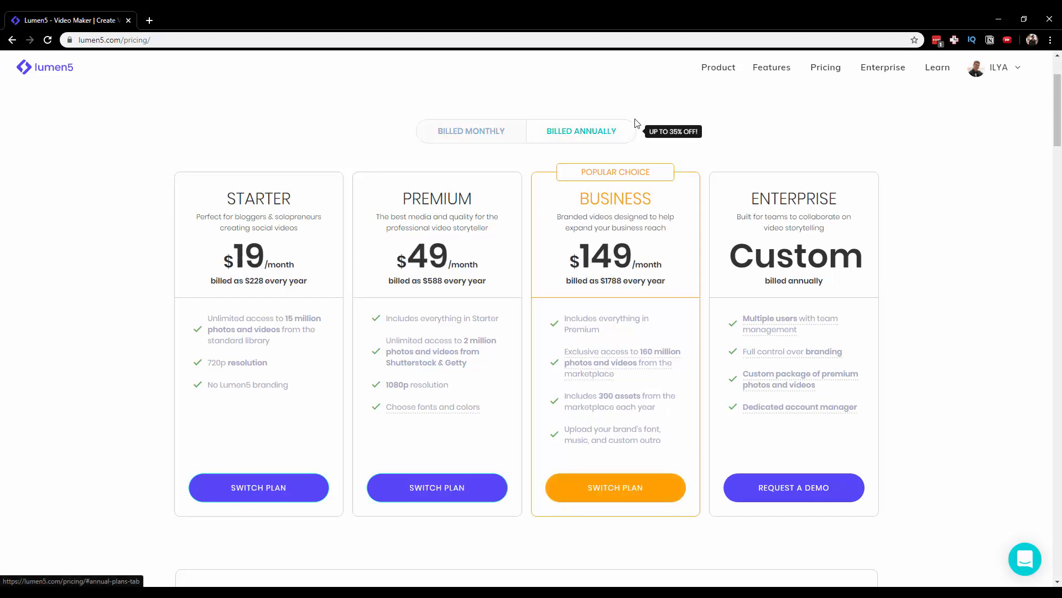
pyautogui.moveTo(654, 132)
pyautogui.mouseDown()
pyautogui.moveTo(700, 134)
pyautogui.moveTo(645, 133)
pyautogui.mouseUp()
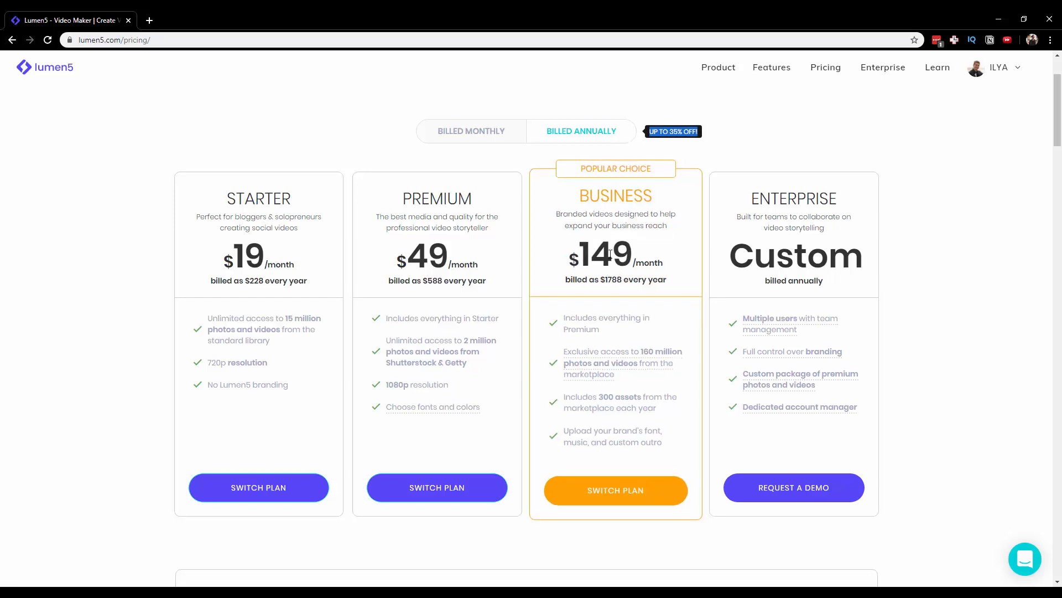
# Step: Switch between monthly and annual billing to compare the prices of the plans
pyautogui.click(610, 153)
pyautogui.click(486, 134)
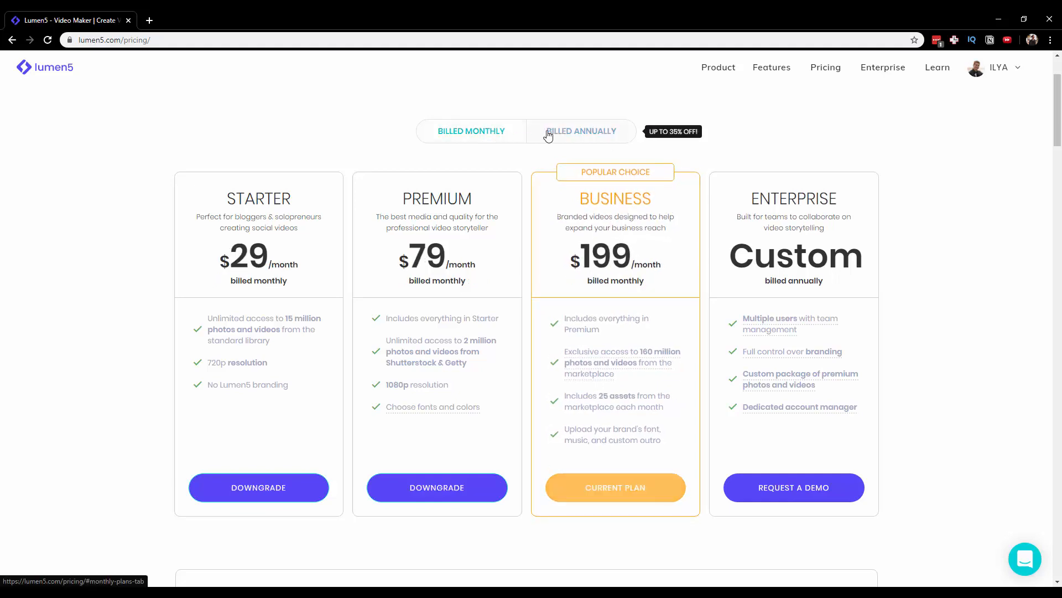
pyautogui.click(559, 131)
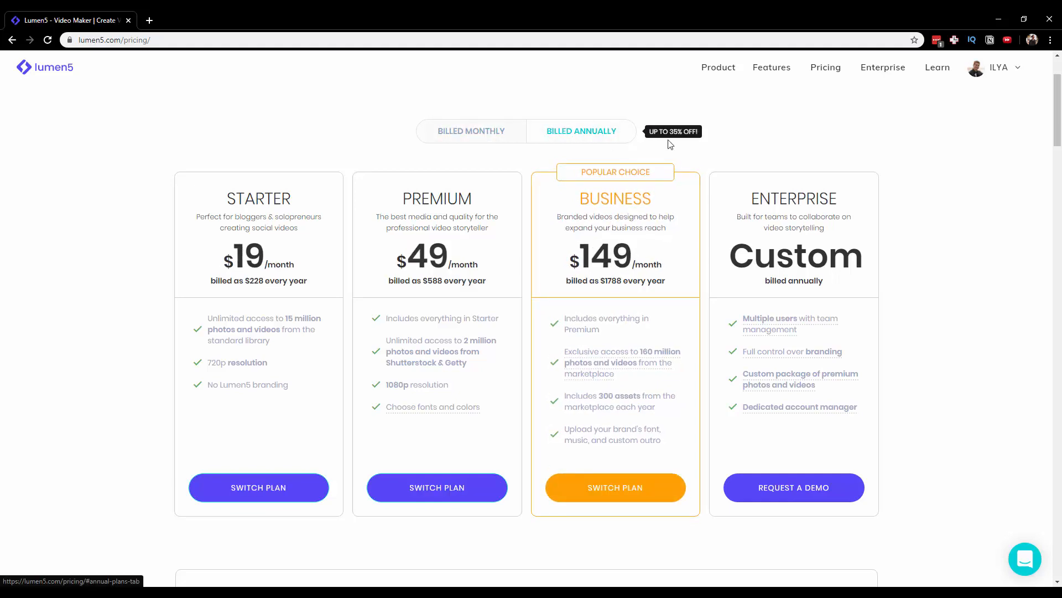
# Step: Examine the Usage rows of the detailed features table, including videos per month, brand presets, workspaces and instant videos
pyautogui.scroll(-7, 476, 202)
pyautogui.scroll(-15, 481, 213)
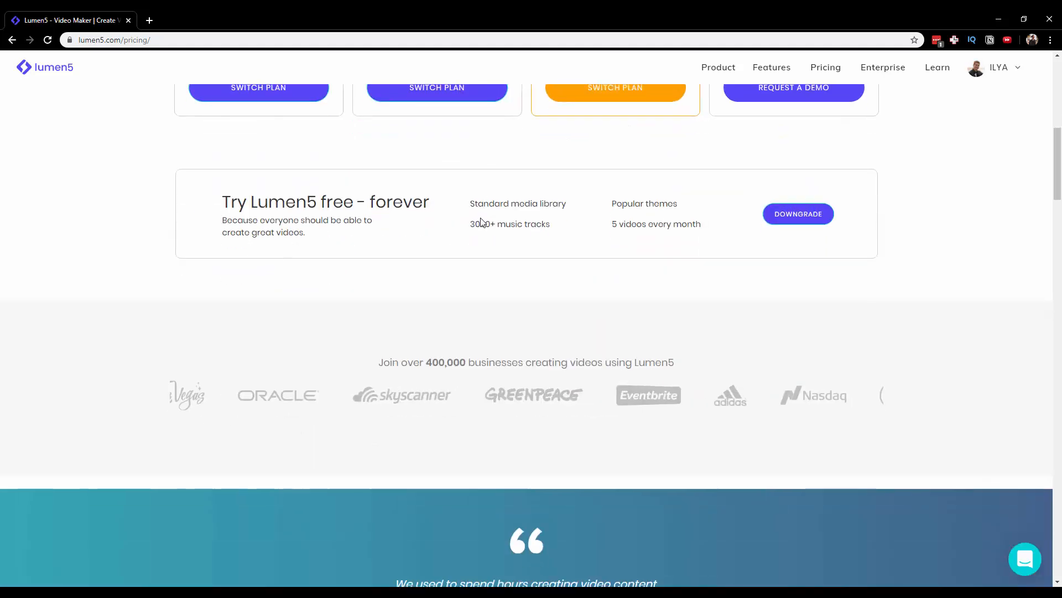
pyautogui.scroll(3, 450, 233)
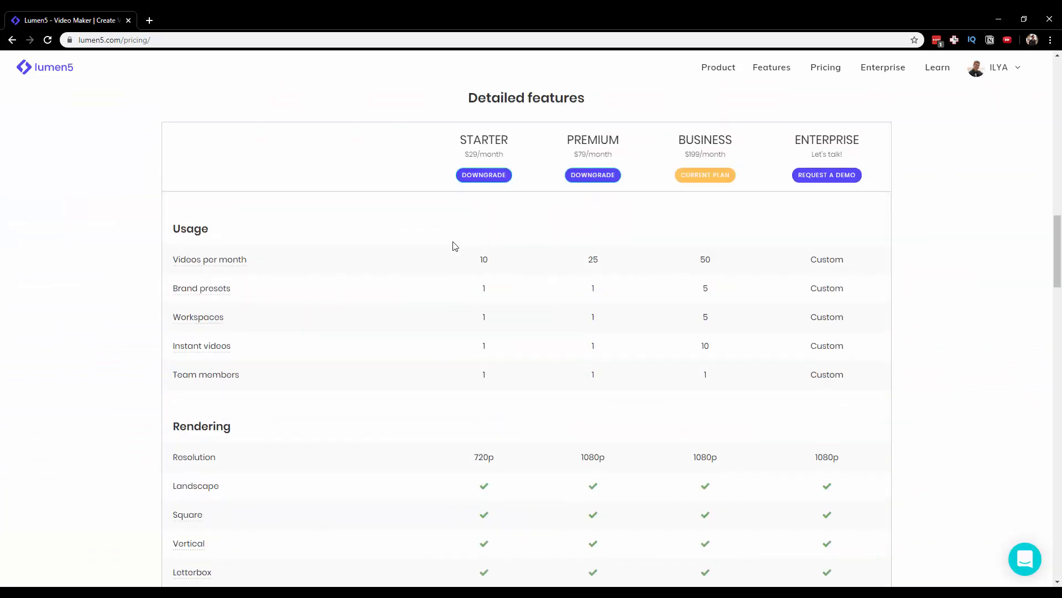
pyautogui.scroll(-2, 443, 249)
pyautogui.moveTo(172, 346); pyautogui.dragTo(220, 350)
pyautogui.click(220, 351)
pyautogui.scroll(1, 514, 280)
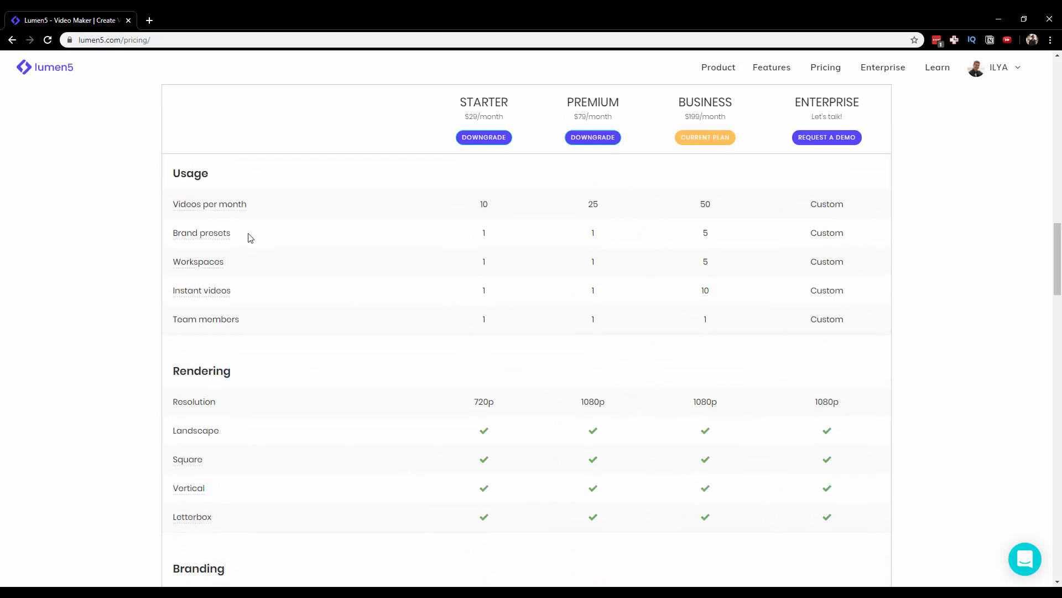
pyautogui.moveTo(224, 206)
pyautogui.moveTo(485, 205); pyautogui.dragTo(464, 207)
pyautogui.click(464, 206)
pyautogui.moveTo(221, 290)
# Step: Review the Rendering and Branding features of each plan, including custom fonts, custom colors and watermark upload
pyautogui.scroll(-5, 221, 290)
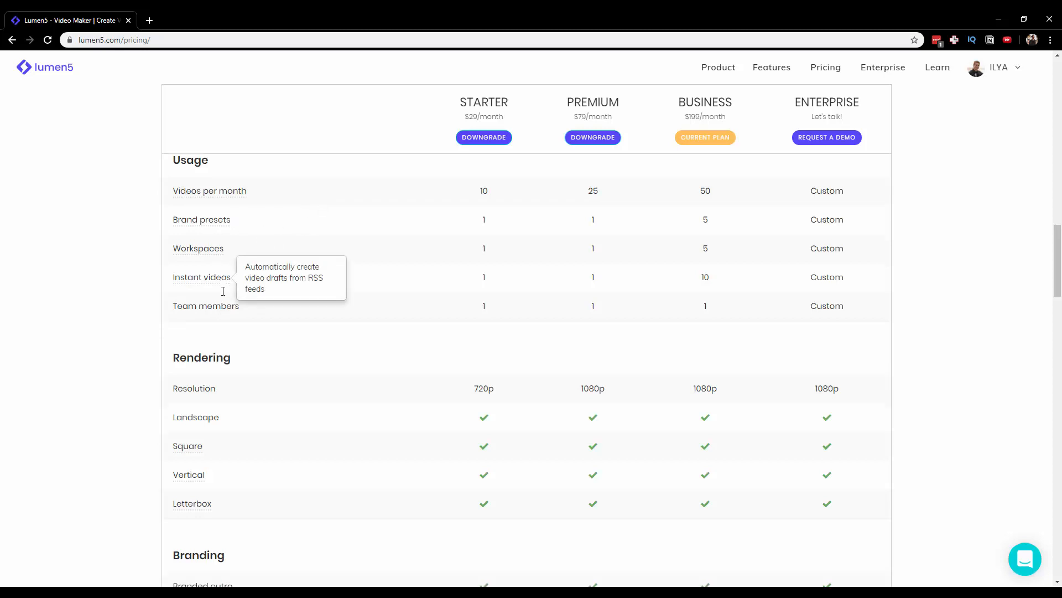
pyautogui.scroll(-1, 462, 257)
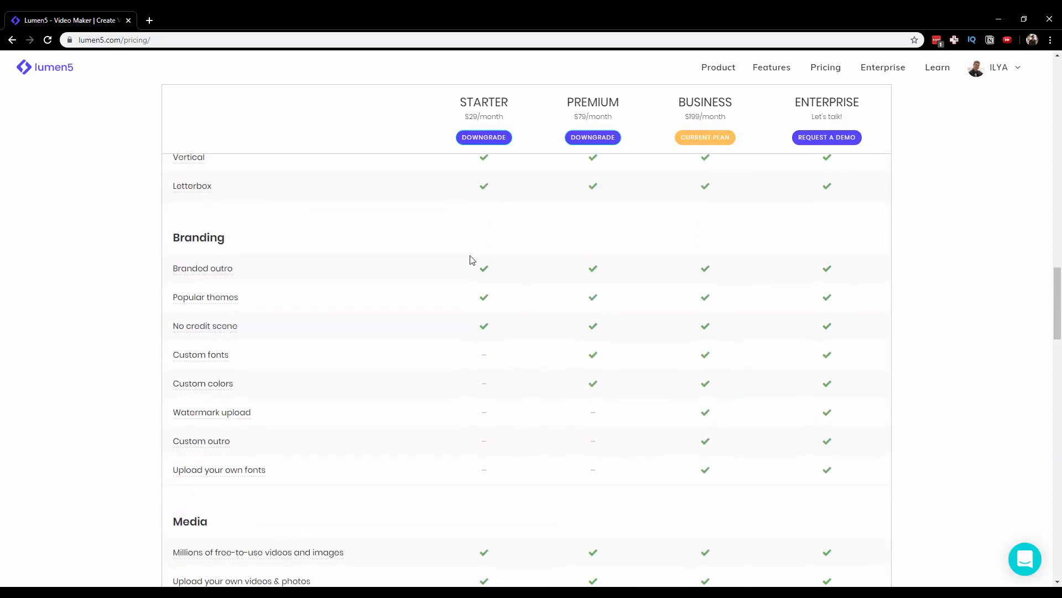
pyautogui.scroll(-2, 557, 293)
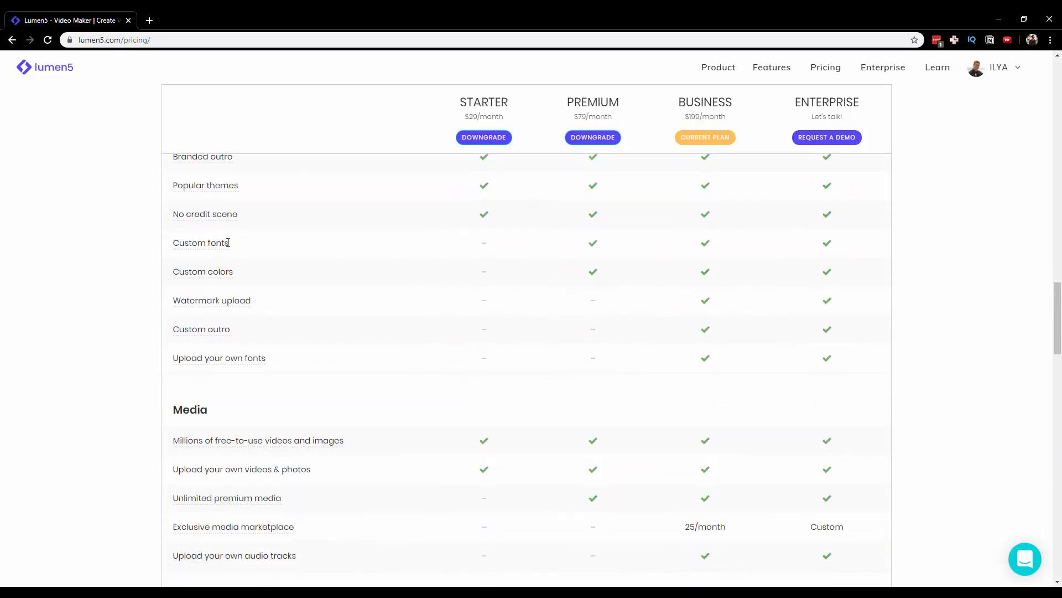
pyautogui.moveTo(214, 269)
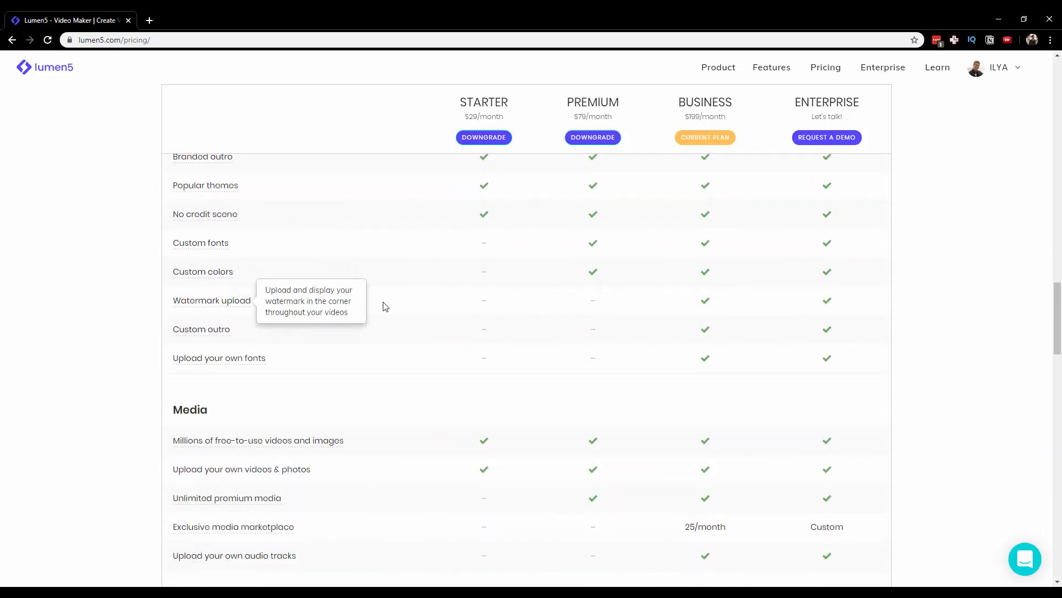
# Step: Compare the Media, Team management and Support features across the four plans
pyautogui.scroll(-3, 704, 314)
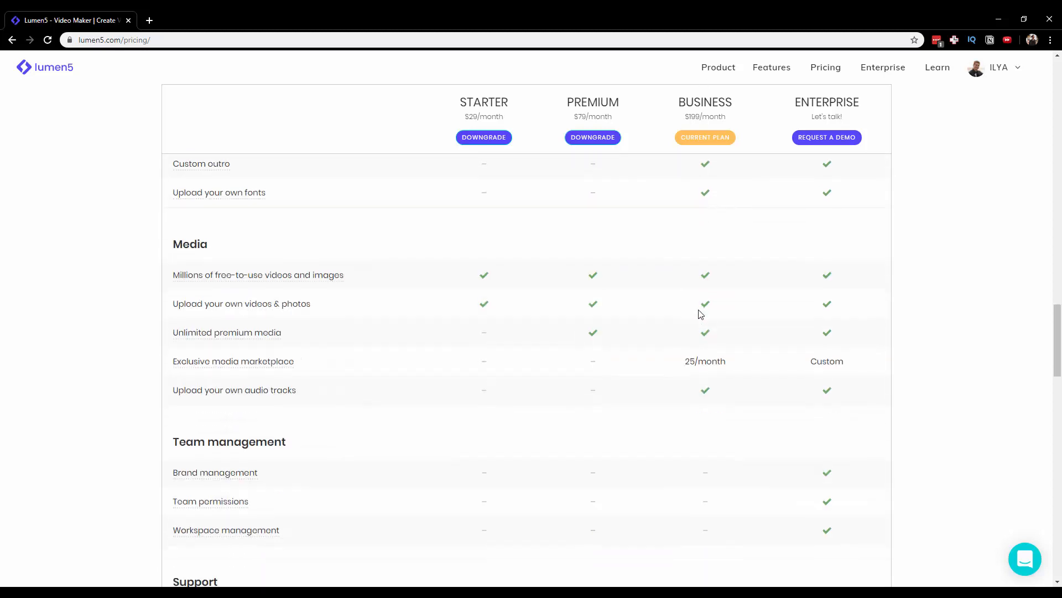
pyautogui.scroll(-1, 396, 299)
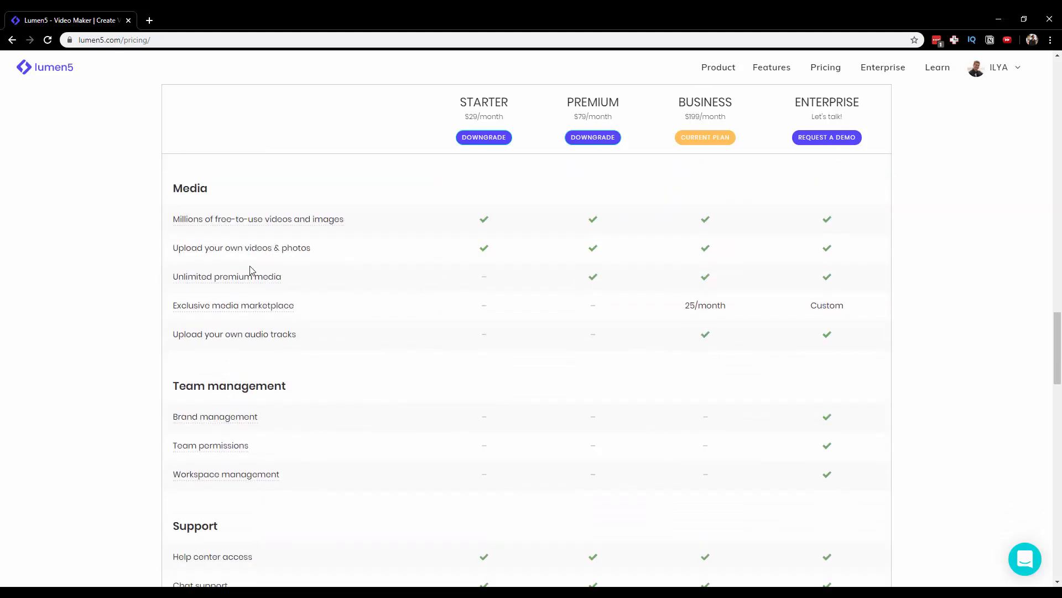
pyautogui.scroll(-2, 332, 282)
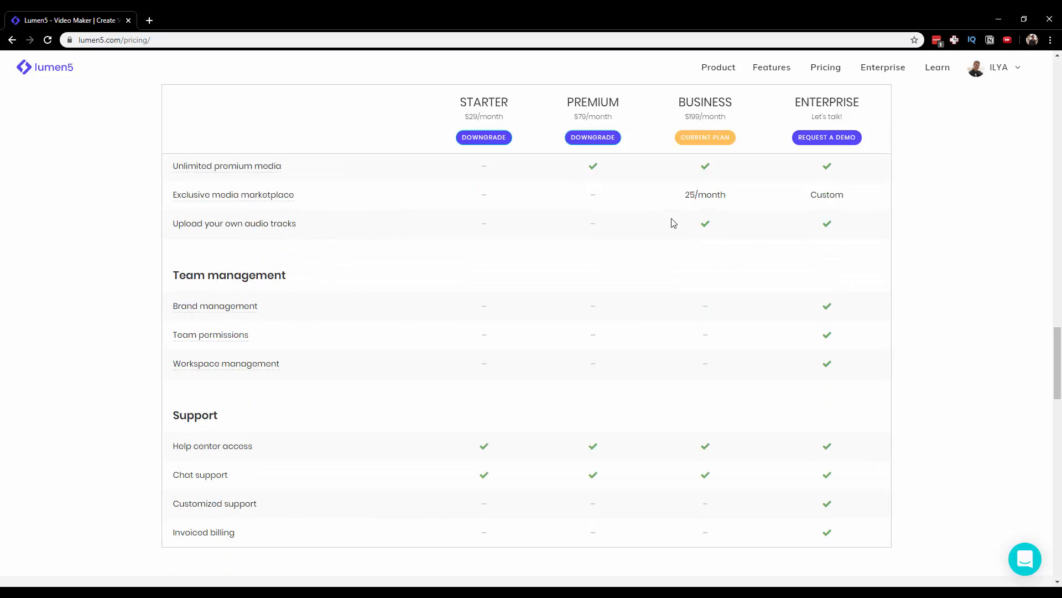
pyautogui.scroll(1, 707, 224)
pyautogui.scroll(-10, 695, 223)
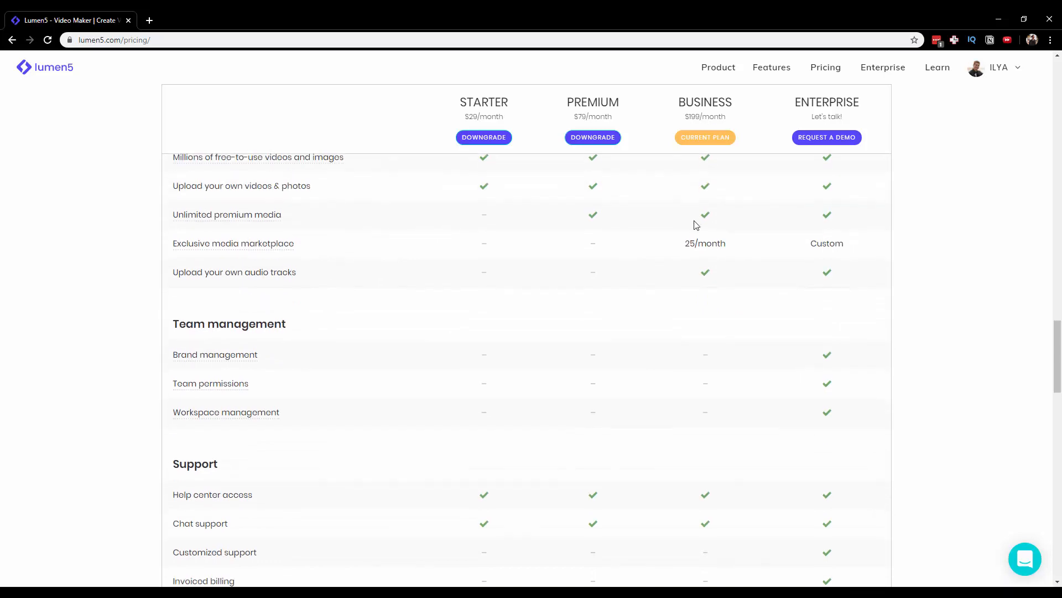
# Step: Return to the plan cards with monthly billing shown and compare Premium's media access with the Business plan's marketplace access
pyautogui.scroll(8, 692, 218)
pyautogui.scroll(20, 691, 218)
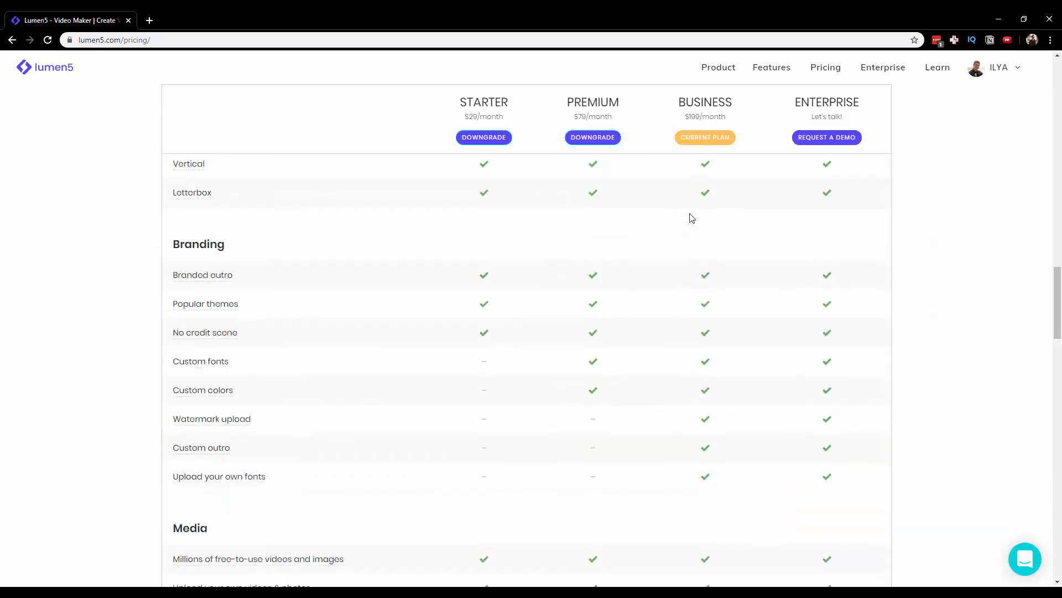
pyautogui.scroll(-6, 687, 218)
pyautogui.scroll(15, 680, 206)
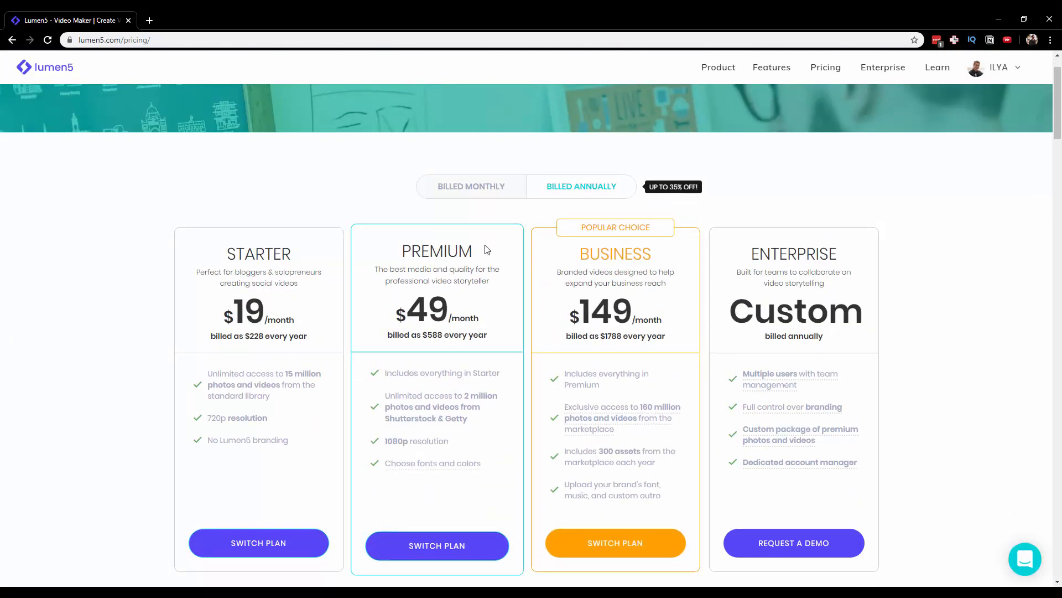
pyautogui.click(510, 188)
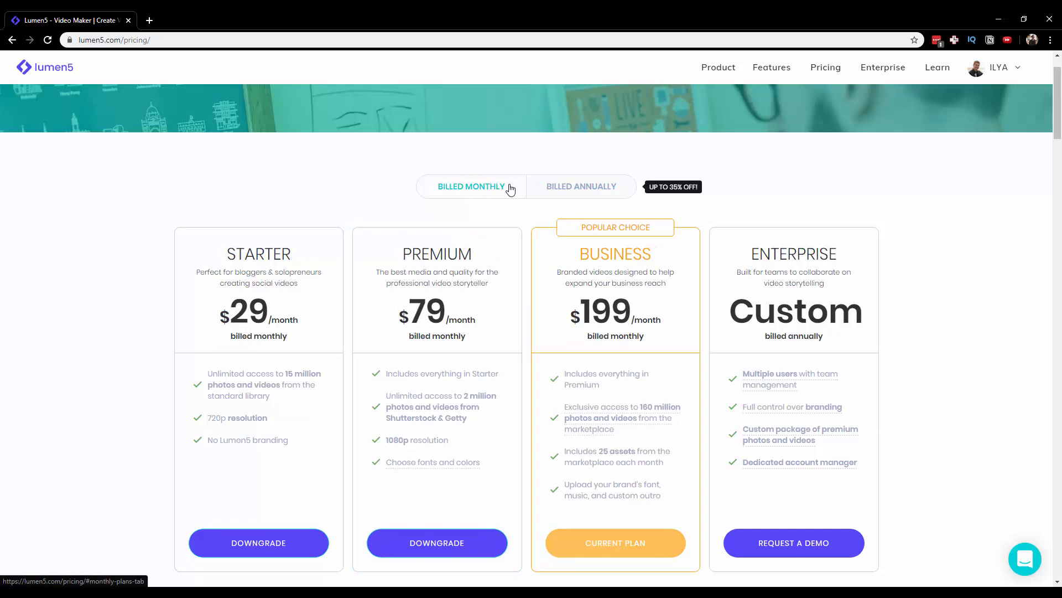
pyautogui.tripleClick(471, 418)
pyautogui.moveTo(632, 432); pyautogui.dragTo(556, 408)
pyautogui.click(479, 341)
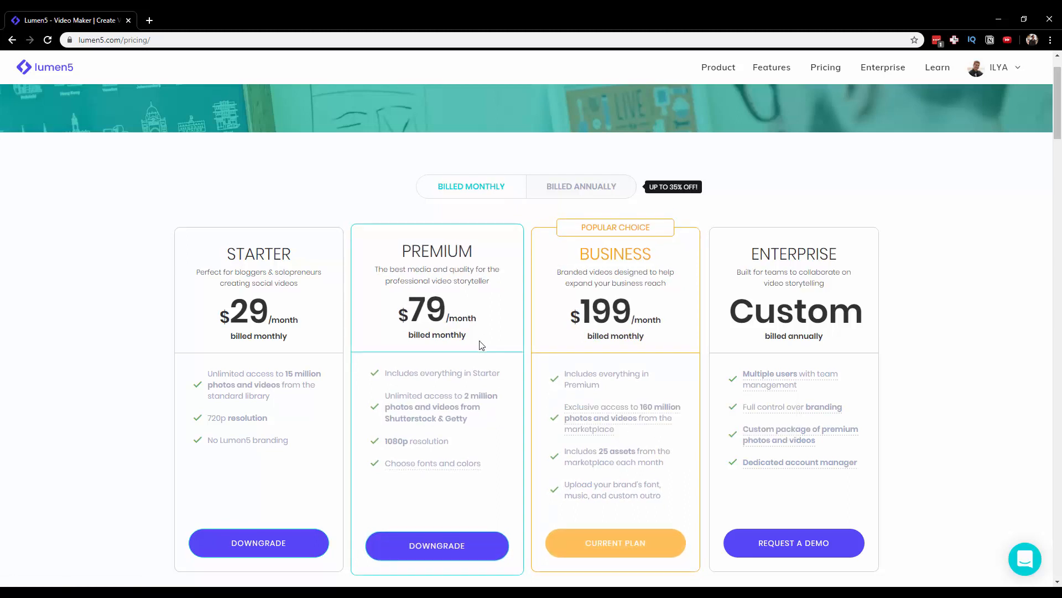
# Step: Compare the video resolution offered by the Premium plan with that of the Starter plan
pyautogui.moveTo(382, 444); pyautogui.dragTo(410, 447)
pyautogui.click(410, 444)
pyautogui.doubleClick(409, 443)
pyautogui.click(430, 436)
pyautogui.moveTo(450, 441); pyautogui.dragTo(388, 441)
pyautogui.tripleClick(390, 441)
pyautogui.click(415, 428)
pyautogui.moveTo(207, 418); pyautogui.dragTo(275, 425)
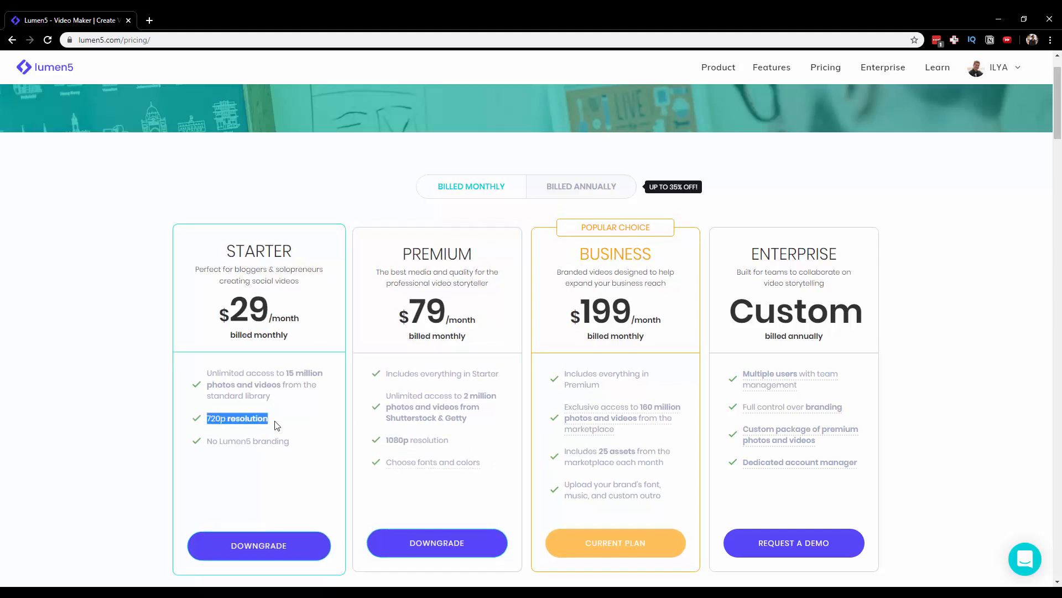
pyautogui.click(278, 424)
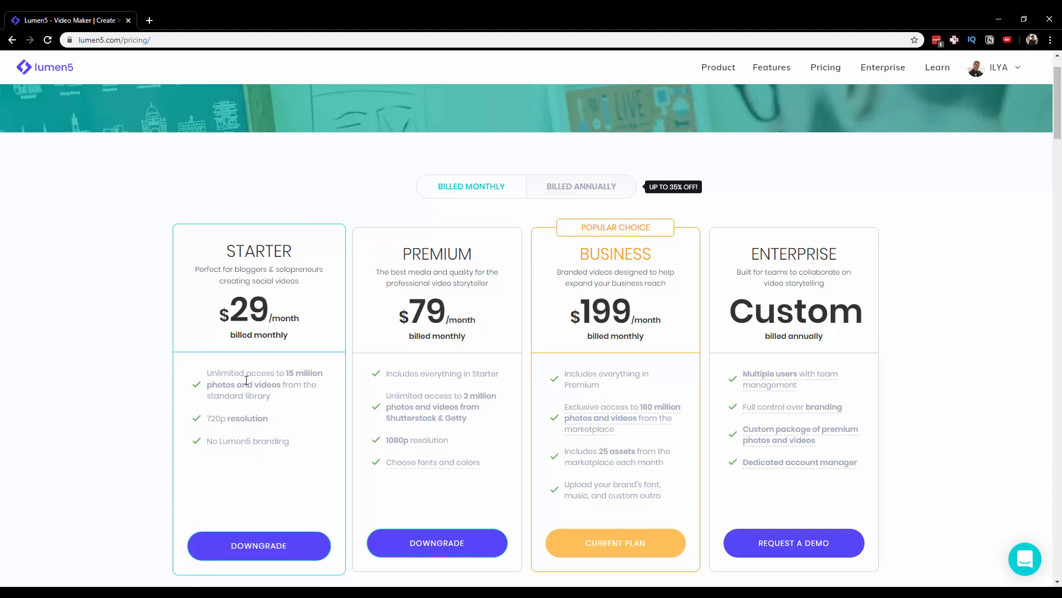
pyautogui.scroll(1, 340, 294)
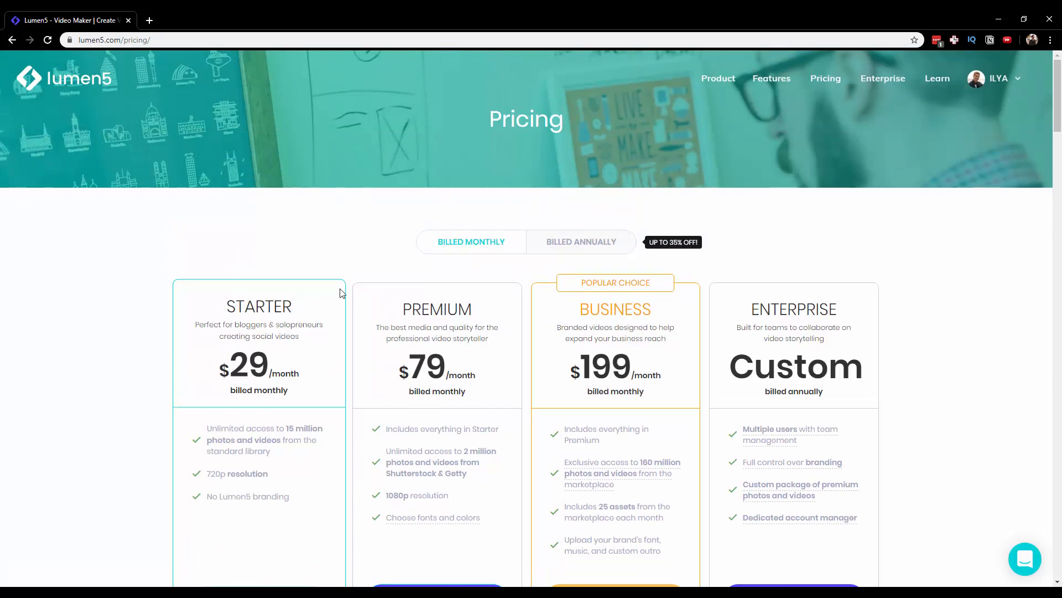
pyautogui.scroll(-4, 341, 292)
pyautogui.scroll(4, 341, 292)
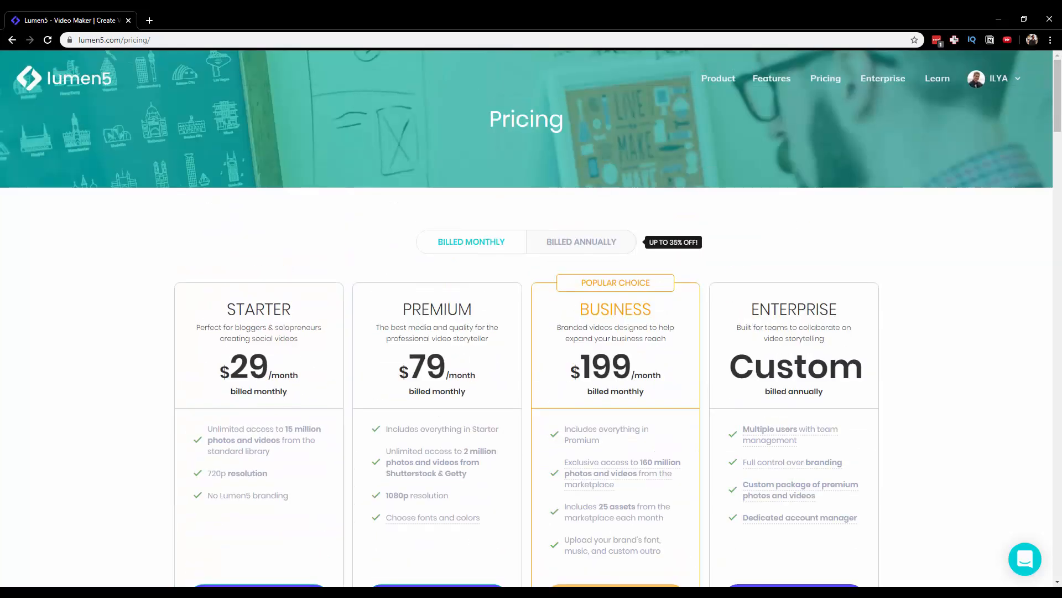